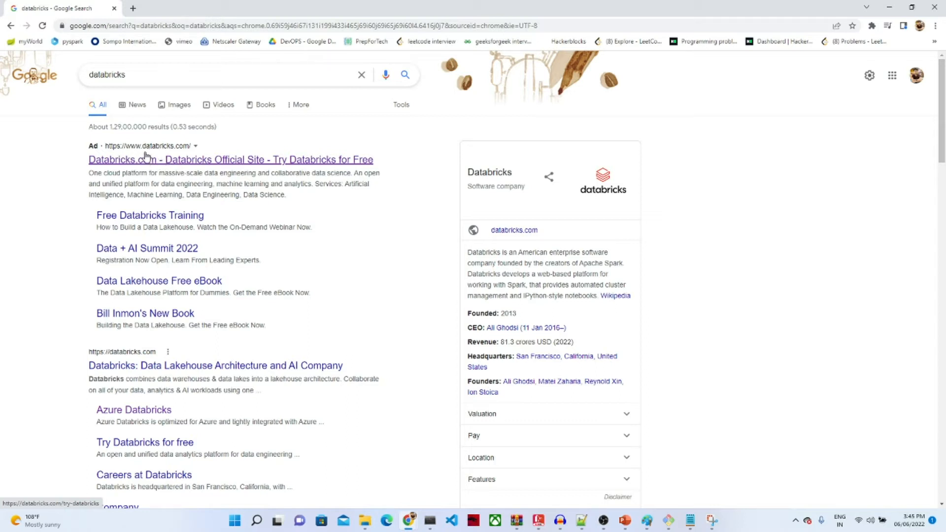
# Step: Open the sponsored 'Databricks.com - Try Databricks for Free' result in the databricks search results
pyautogui.click(168, 161)
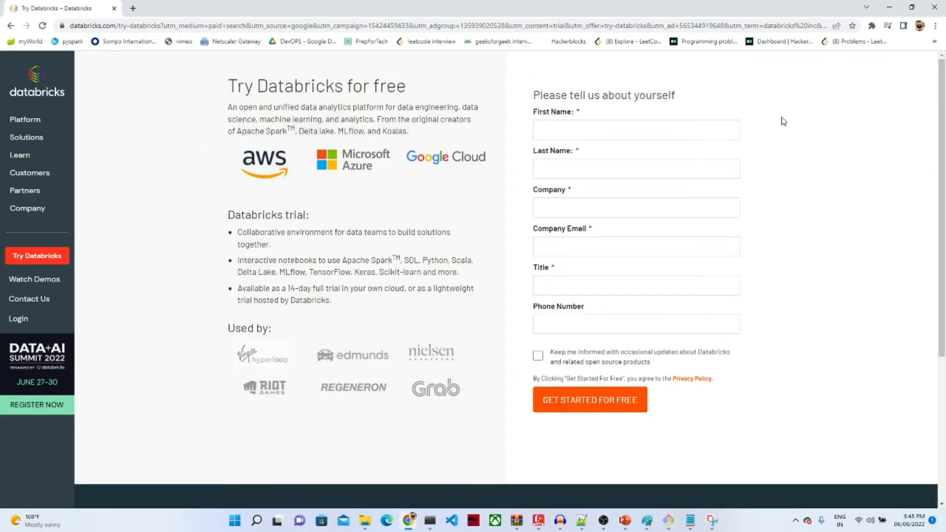
# Step: Enter the first and last name, choose the suggested company 'student', and fill in the company email
pyautogui.click(581, 126)
pyautogui.write('at')
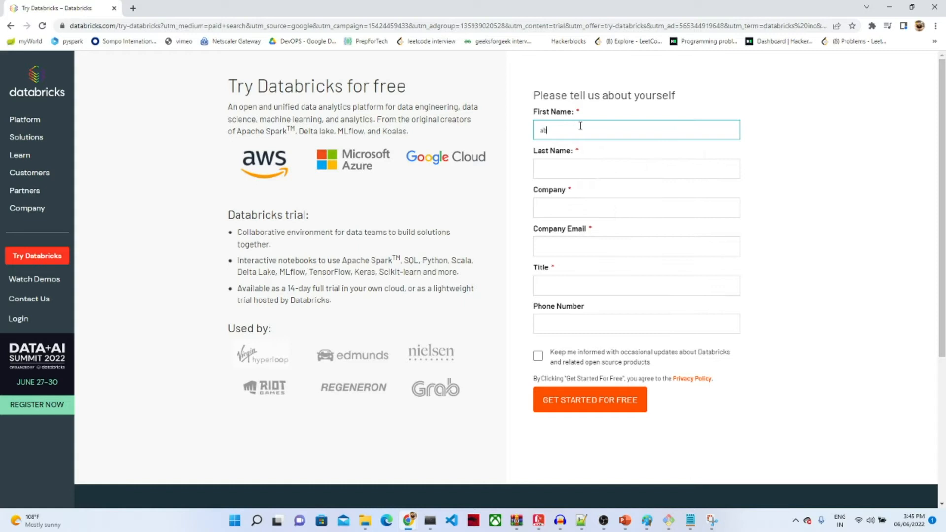
pyautogui.click(549, 166)
pyautogui.write('ghj')
pyautogui.click(595, 204)
pyautogui.click(597, 234)
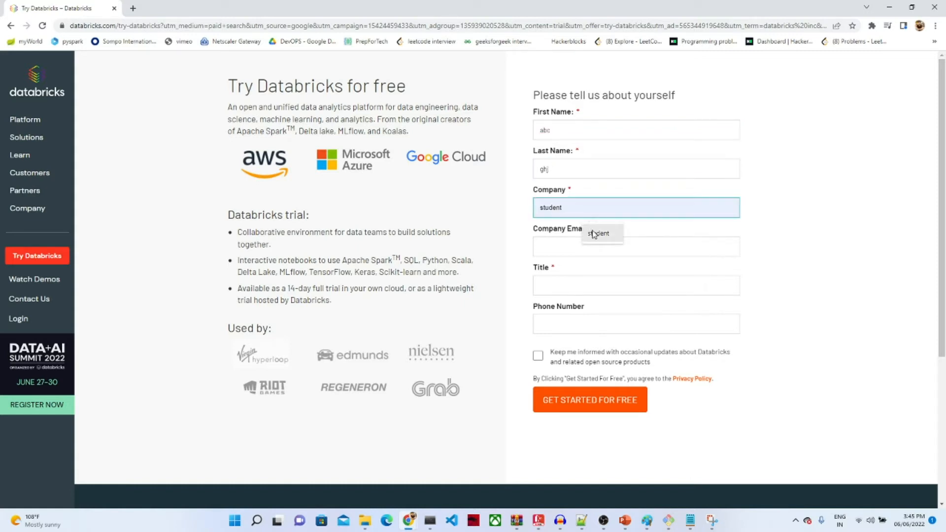
pyautogui.click(564, 246)
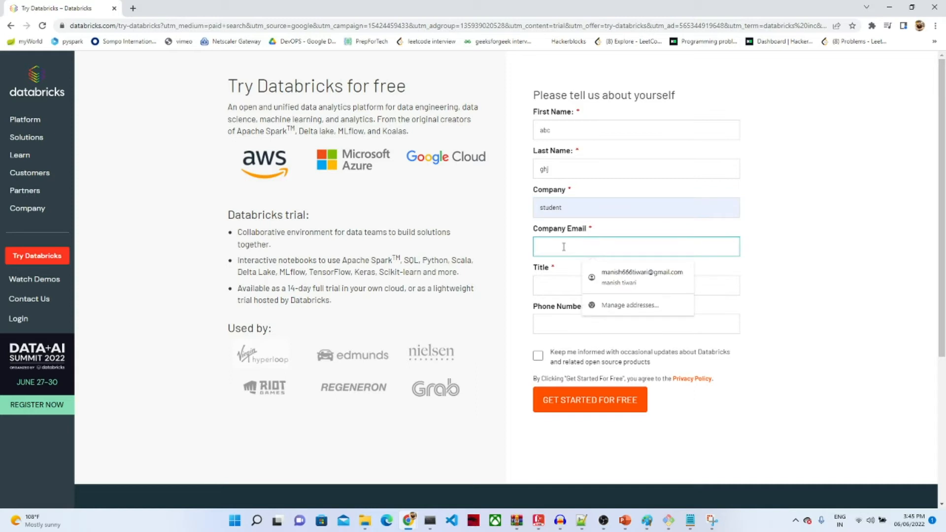
pyautogui.write('hh')
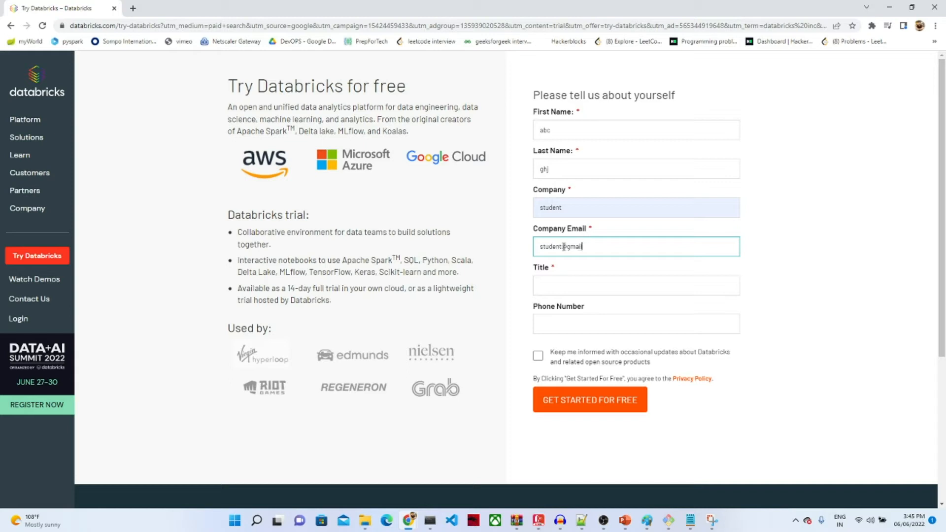
# Step: Set the title, enter the phone number, opt in to update emails and submit the form
pyautogui.click(556, 289)
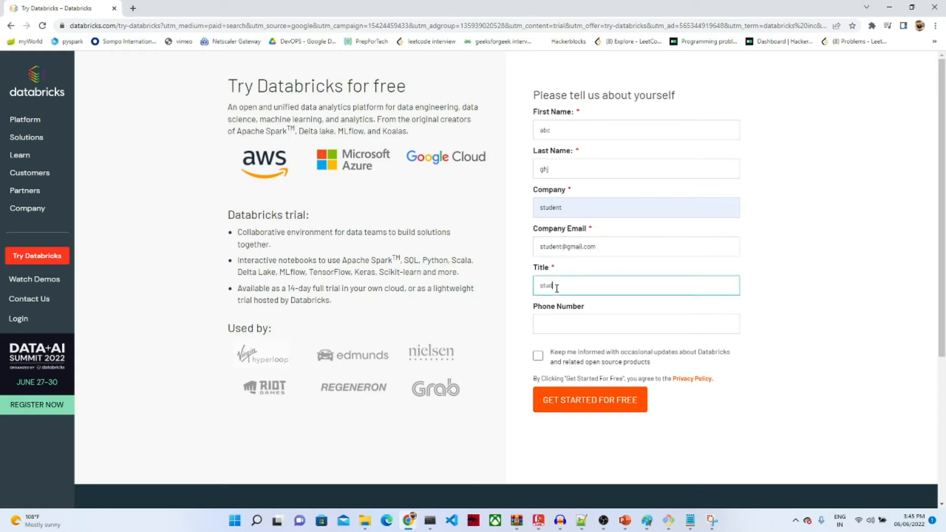
pyautogui.click(550, 323)
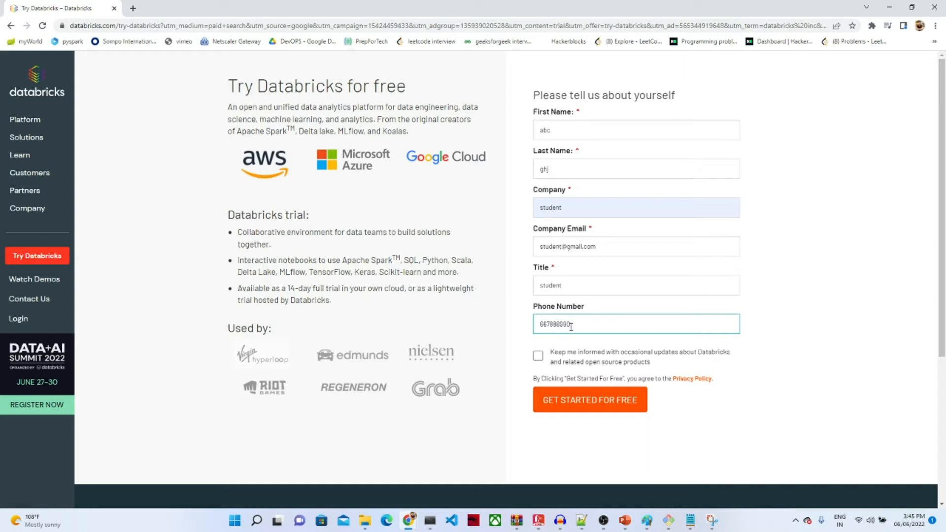
pyautogui.click(537, 355)
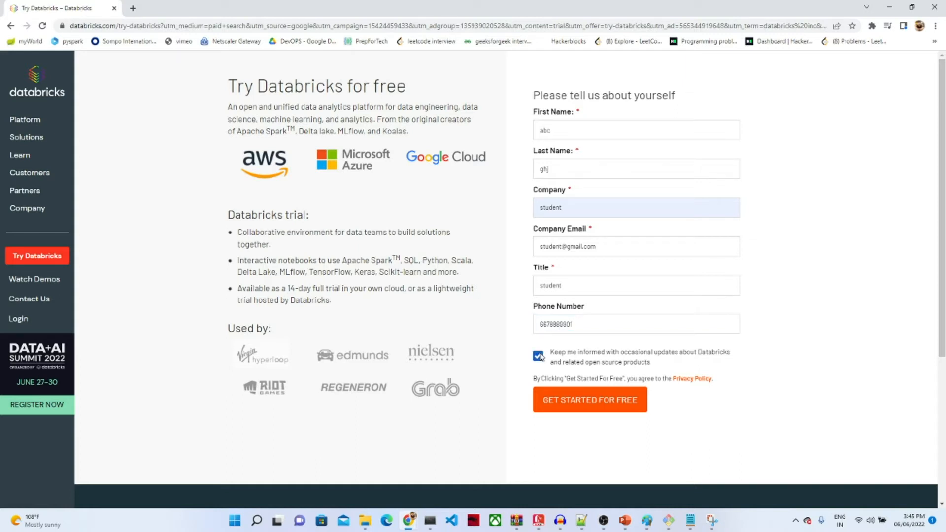
pyautogui.click(581, 402)
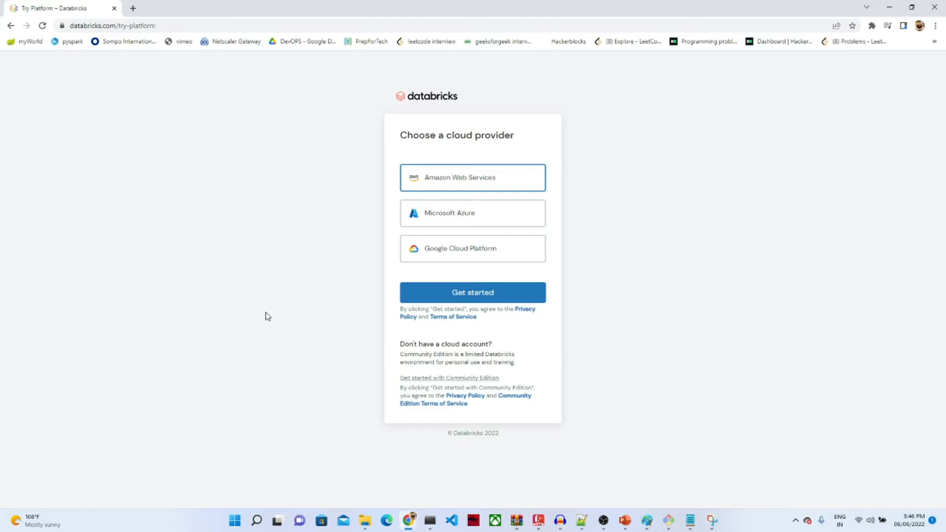
# Step: Continue past the cloud provider choice, pick the rhino to pass verification, and switch to the Community Edition tab
pyautogui.click(443, 294)
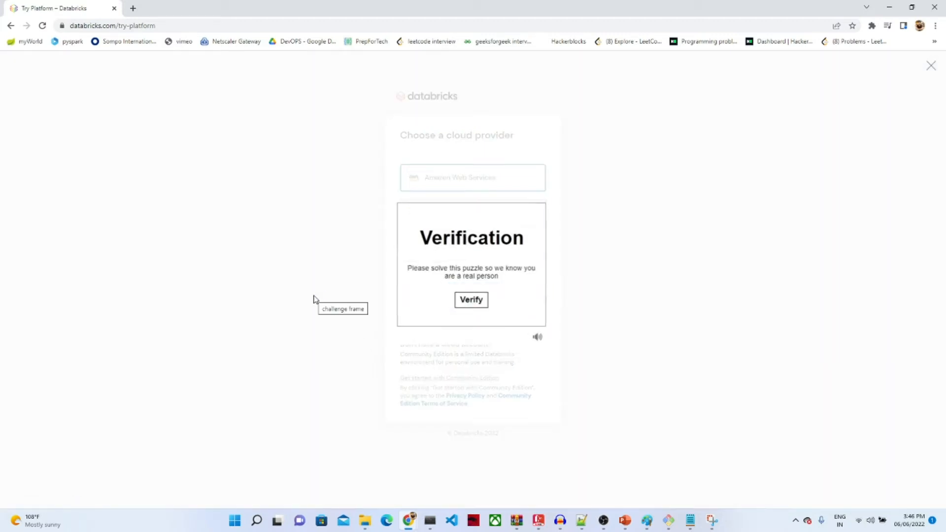
pyautogui.click(462, 301)
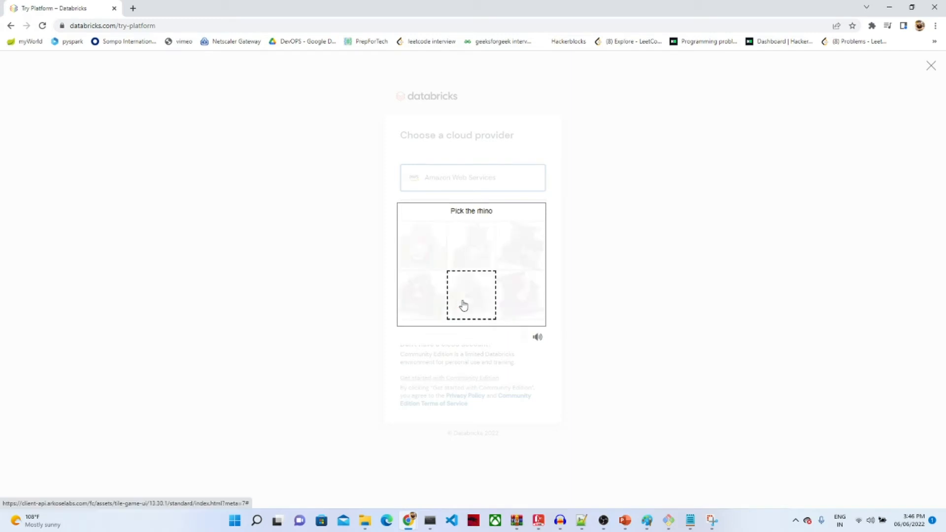
pyautogui.click(511, 256)
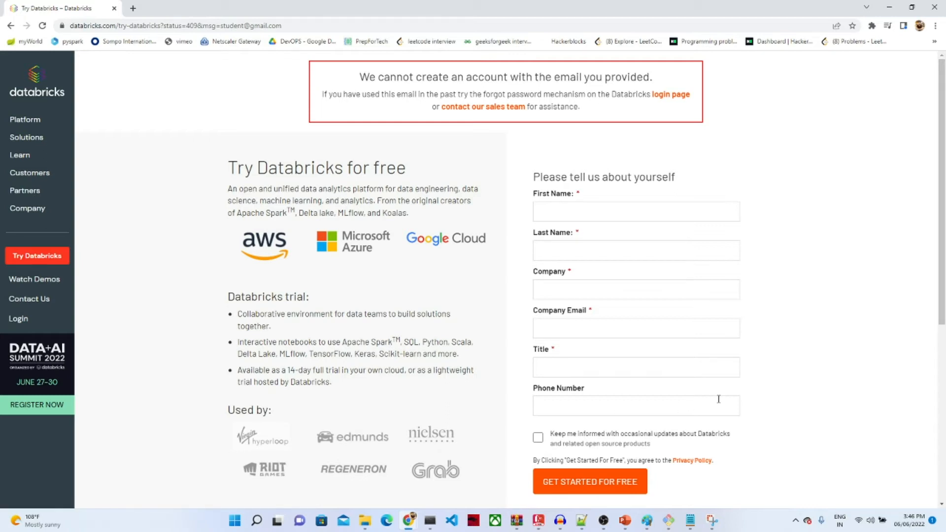
pyautogui.click(606, 526)
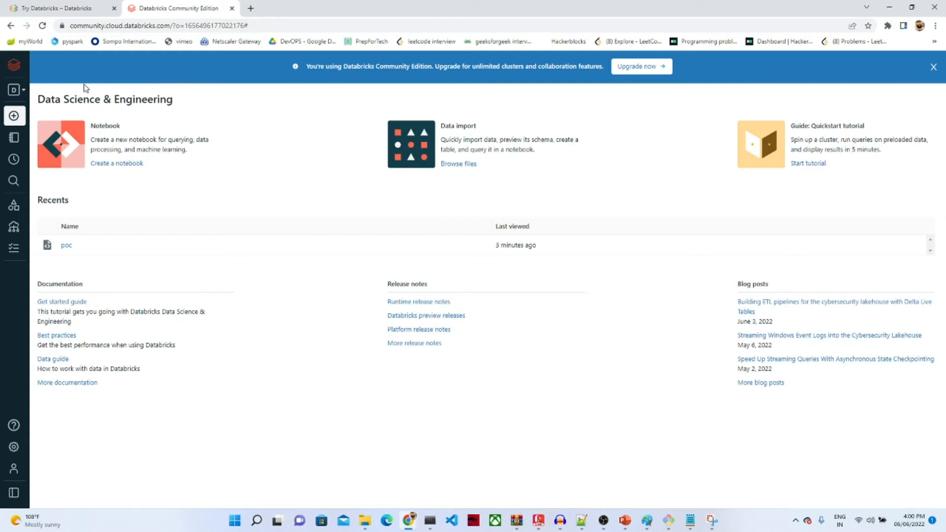
# Step: Check the persona list and Create menu in the sidebar, then go to the Workspace browser
pyautogui.moveTo(46, 77)
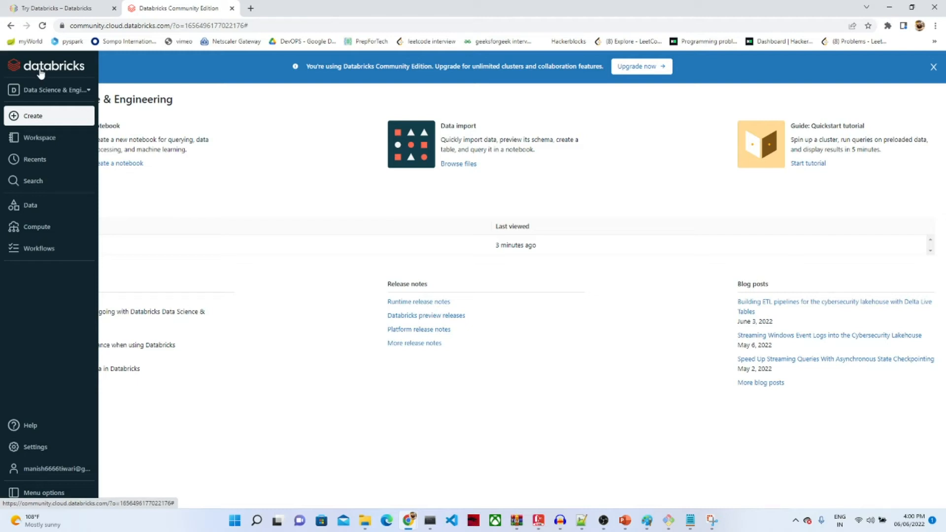
pyautogui.click(89, 91)
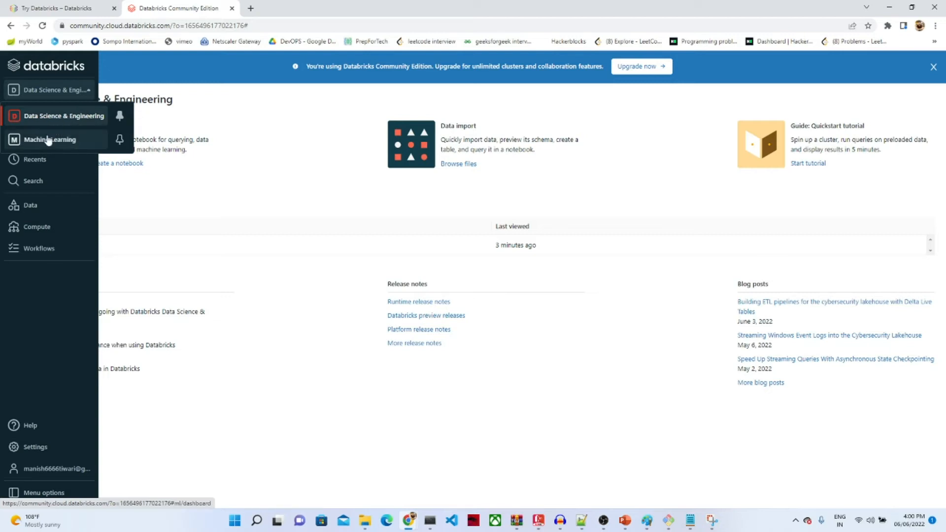
pyautogui.click(87, 91)
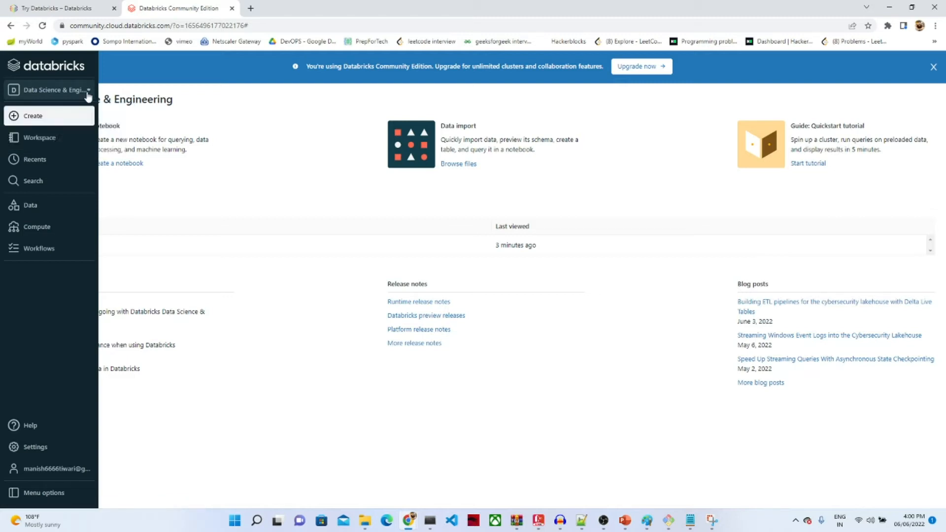
pyautogui.click(46, 120)
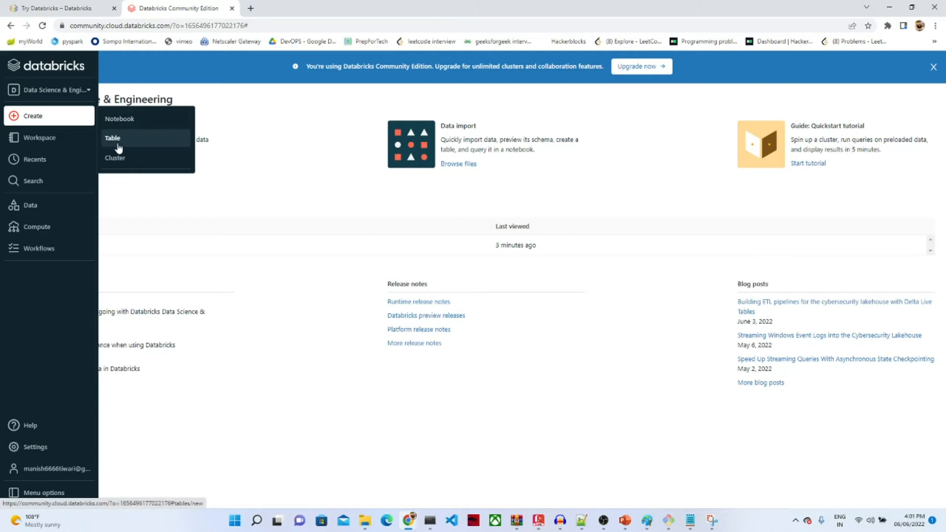
pyautogui.click(59, 137)
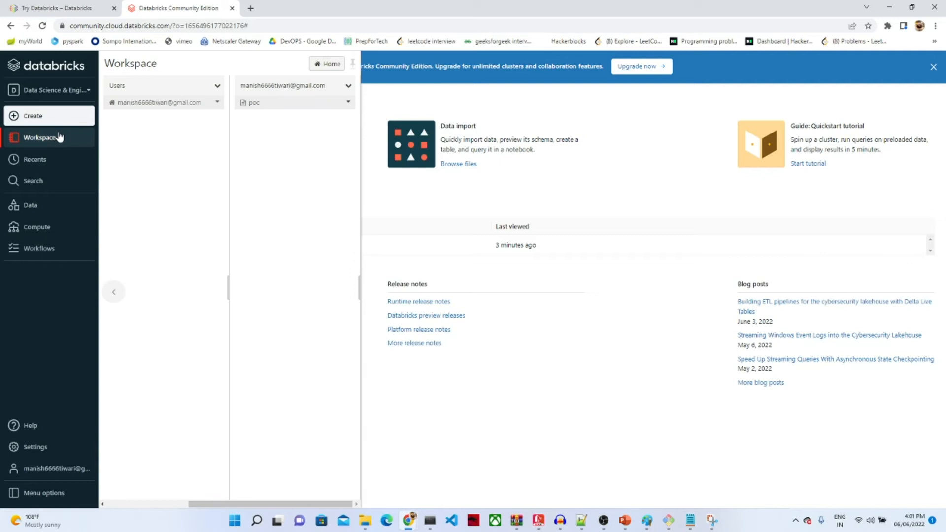
# Step: Go up to the top workspace folders and look at the Shared folder's actions menu
pyautogui.click(173, 85)
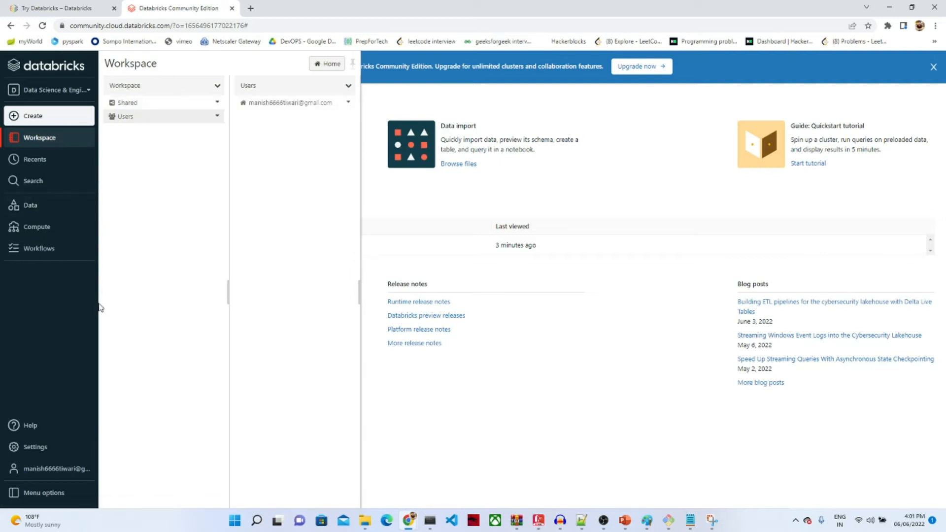
pyautogui.click(167, 142)
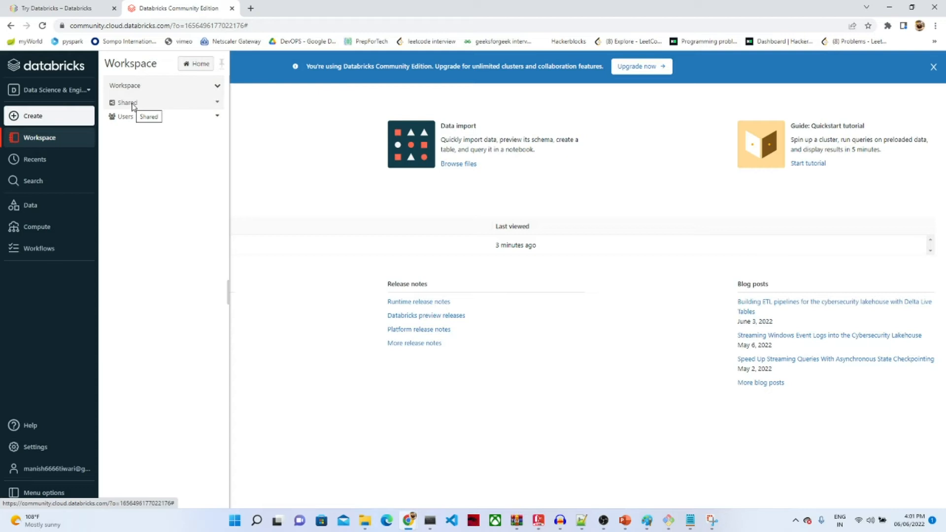
pyautogui.click(137, 107)
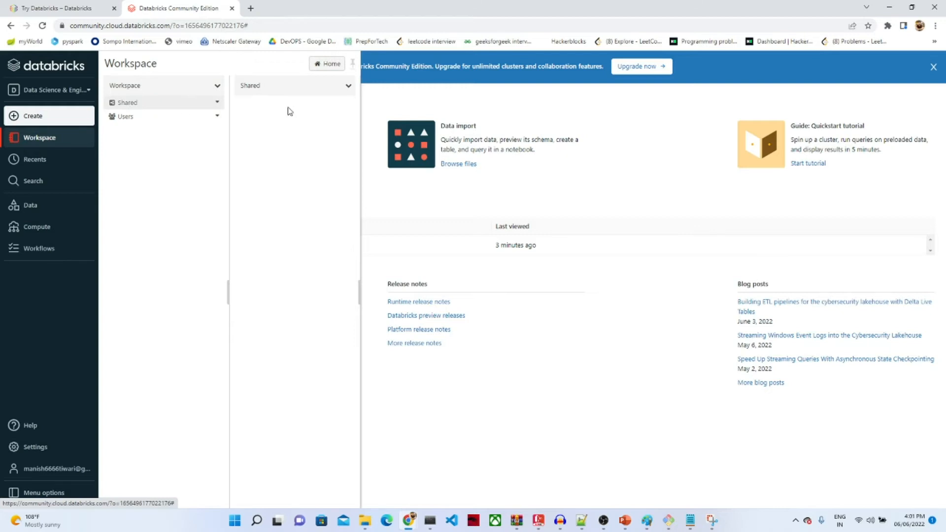
pyautogui.click(350, 88)
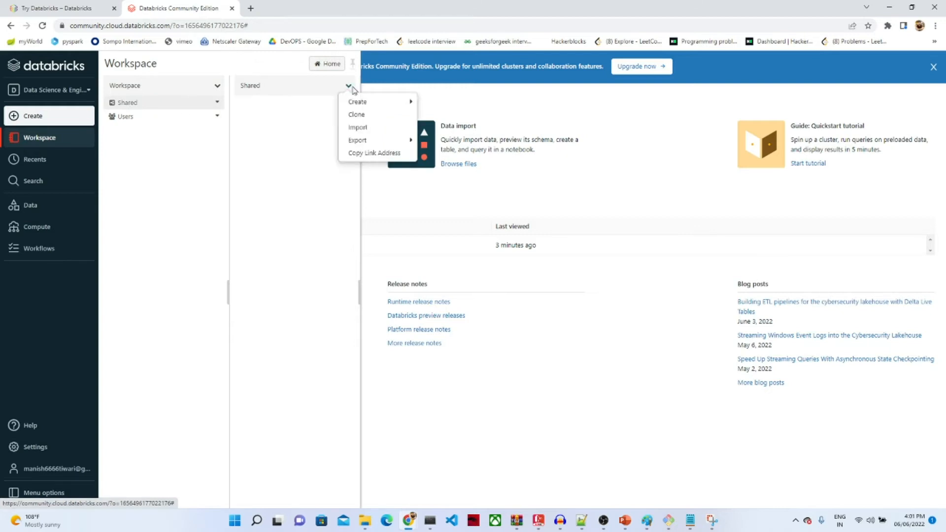
pyautogui.moveTo(372, 107)
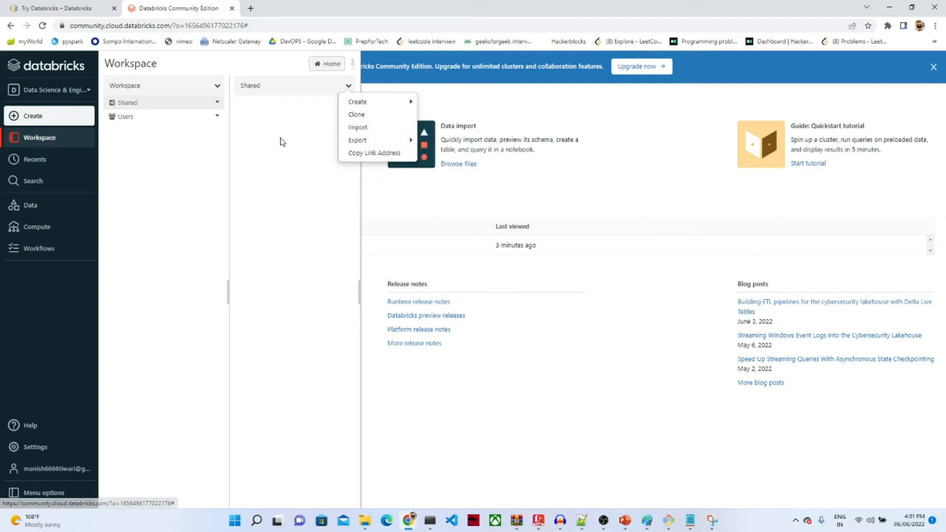
pyautogui.click(153, 144)
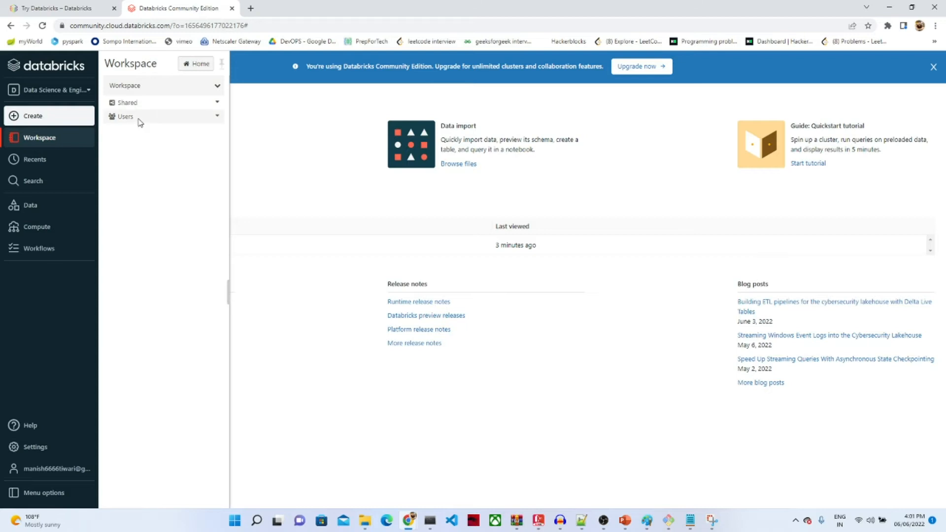
# Step: Look at the user's home folder actions under Users, then show the Recents list with poc
pyautogui.click(137, 120)
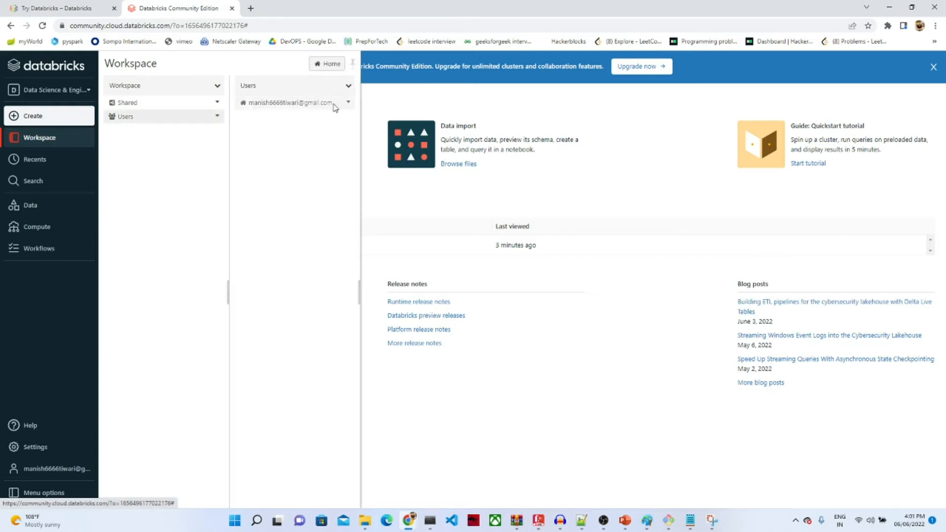
pyautogui.click(348, 102)
pyautogui.moveTo(379, 118)
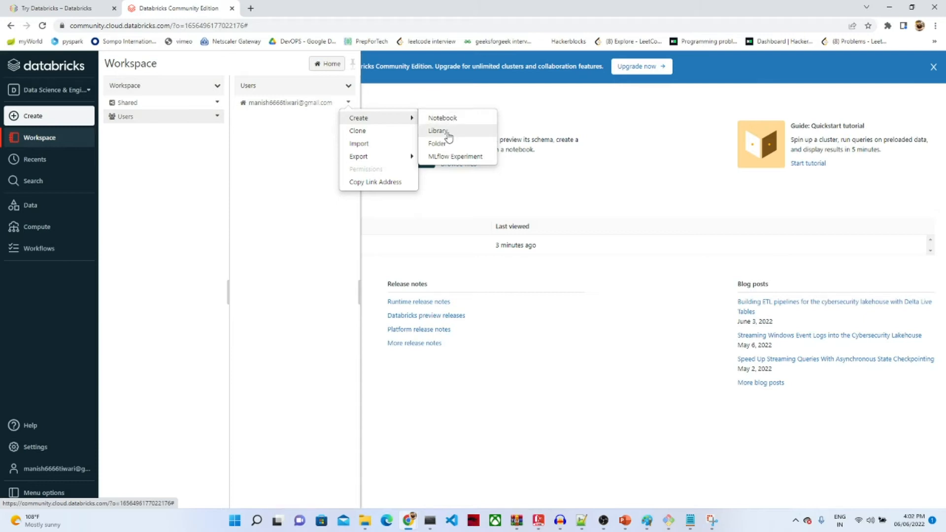
pyautogui.click(127, 176)
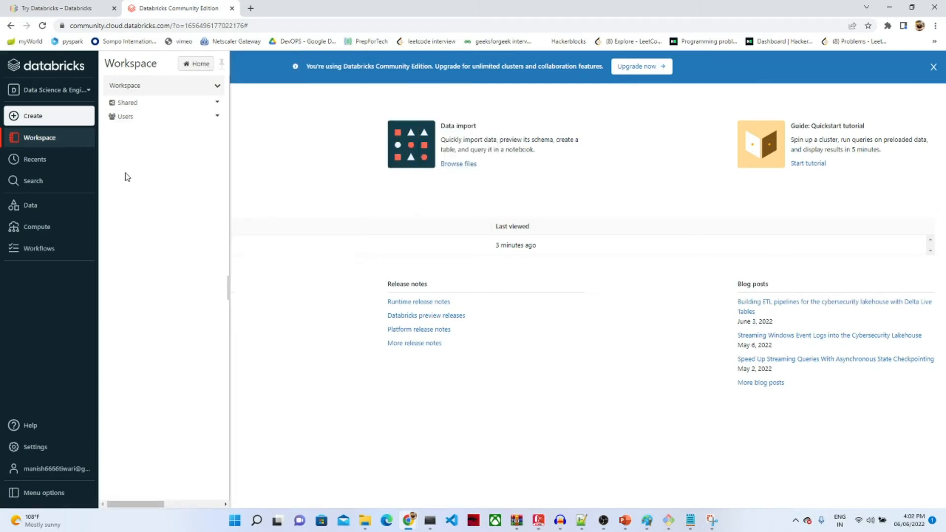
pyautogui.click(51, 160)
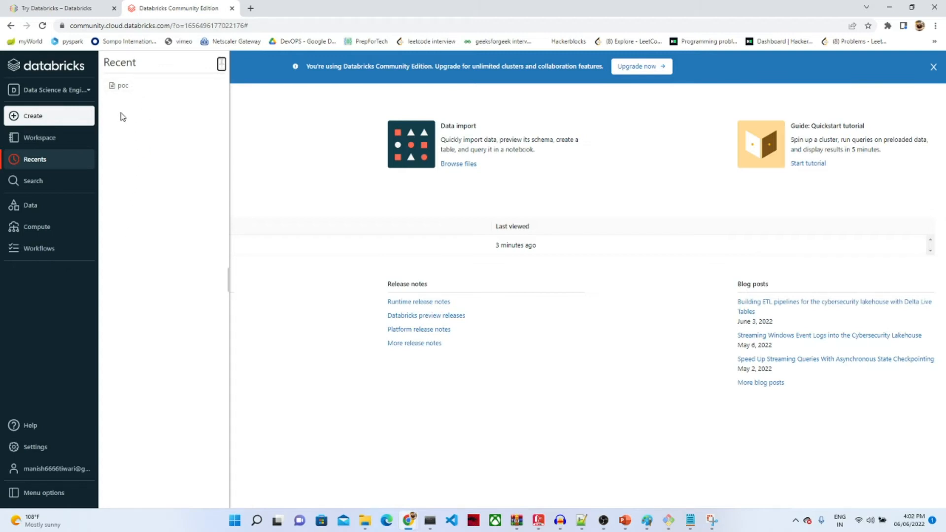
# Step: Check workspace search and the Data catalogue's empty default database, then view the Compute clusters list
pyautogui.click(61, 191)
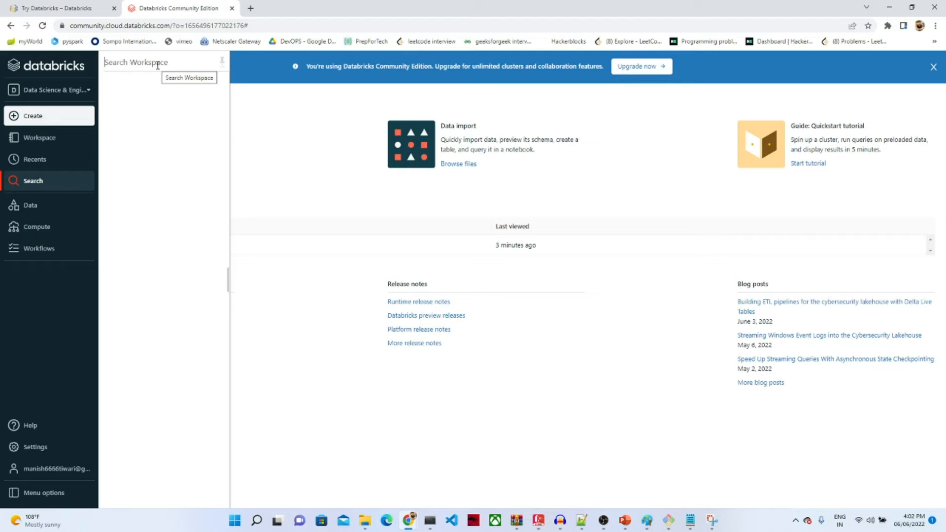
pyautogui.click(45, 212)
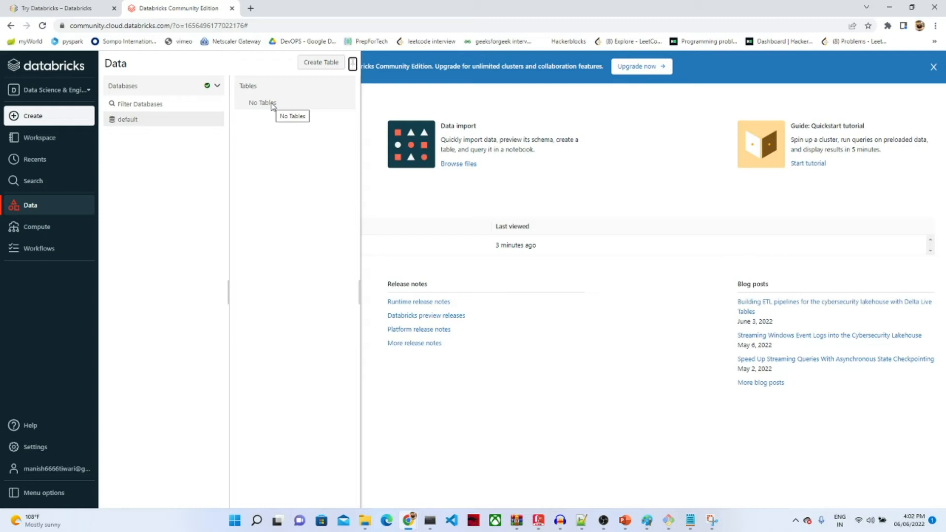
pyautogui.click(34, 234)
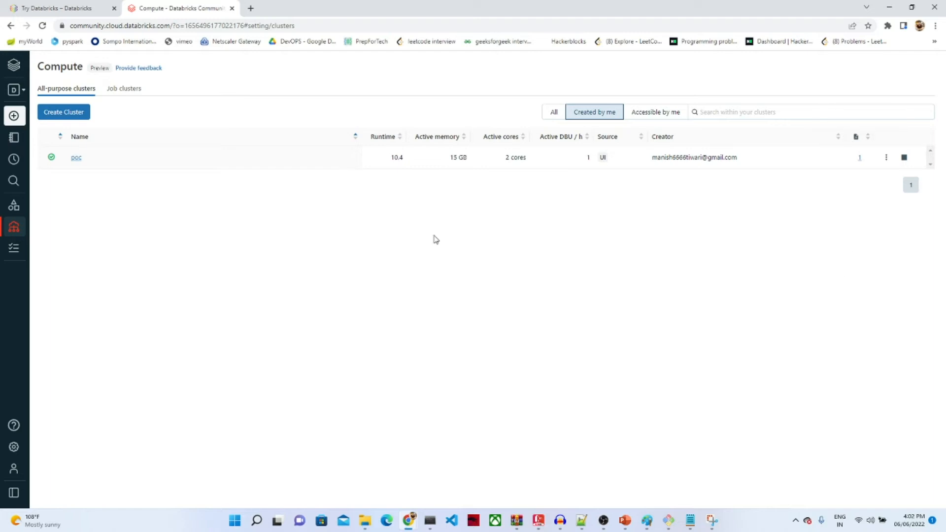
# Step: Try creating a cluster named poc1, find it blocked by the active-cluster limit, and return home
pyautogui.click(71, 113)
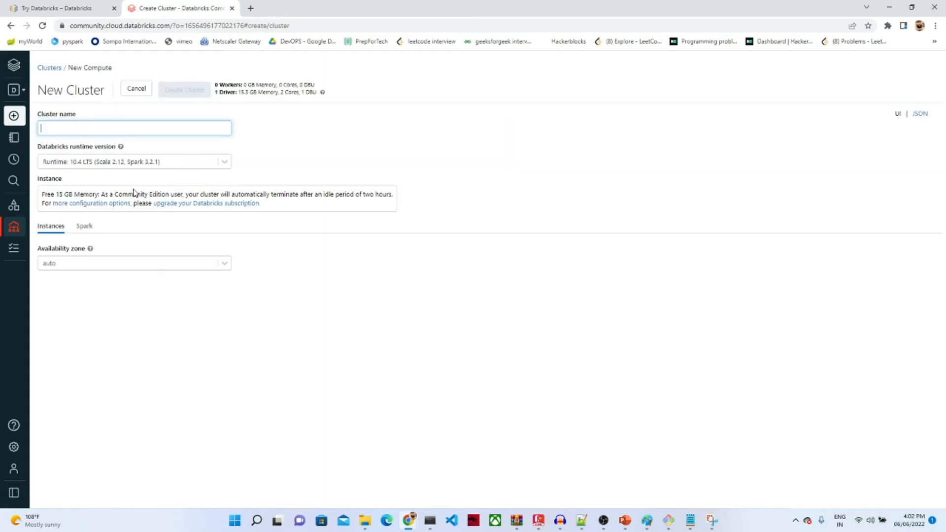
pyautogui.click(68, 126)
pyautogui.write('poc1')
pyautogui.moveTo(175, 92)
pyautogui.moveTo(13, 126)
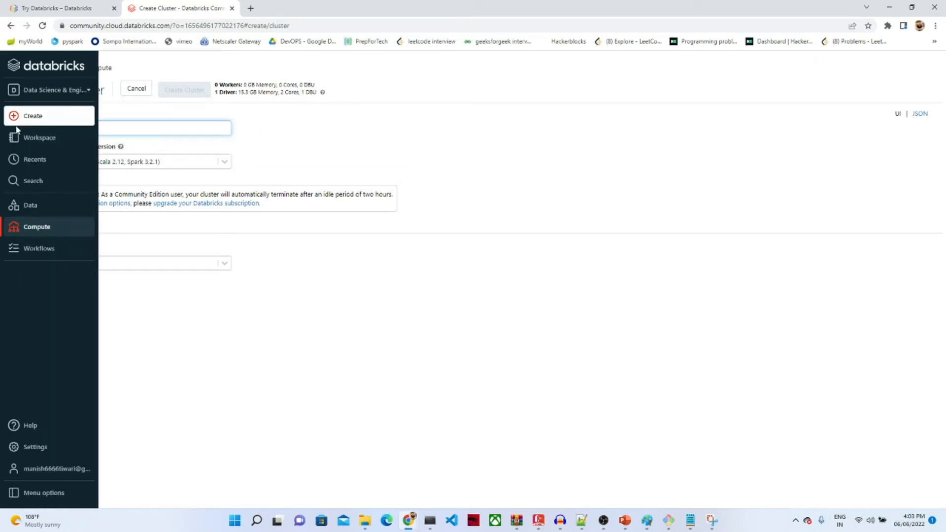
pyautogui.click(52, 69)
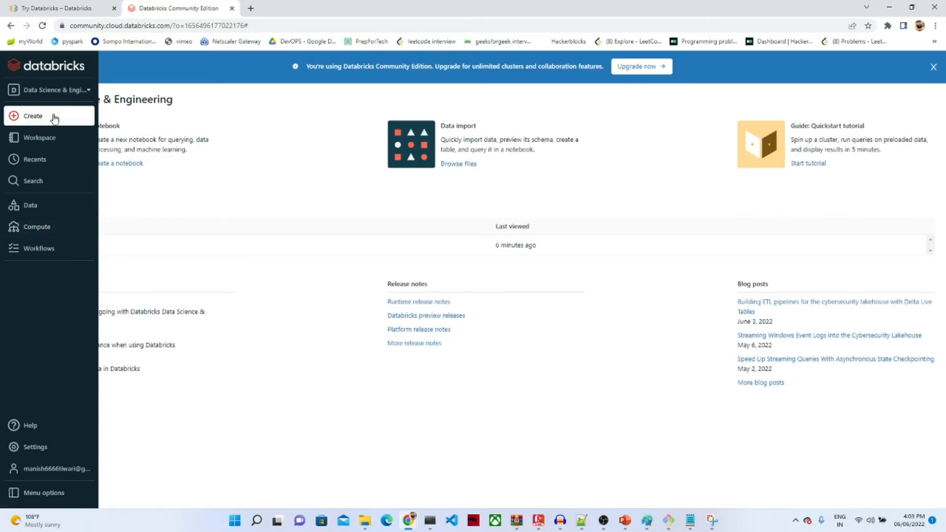
# Step: Set up a new notebook named poc1 with Python as language on the poc cluster
pyautogui.moveTo(55, 119)
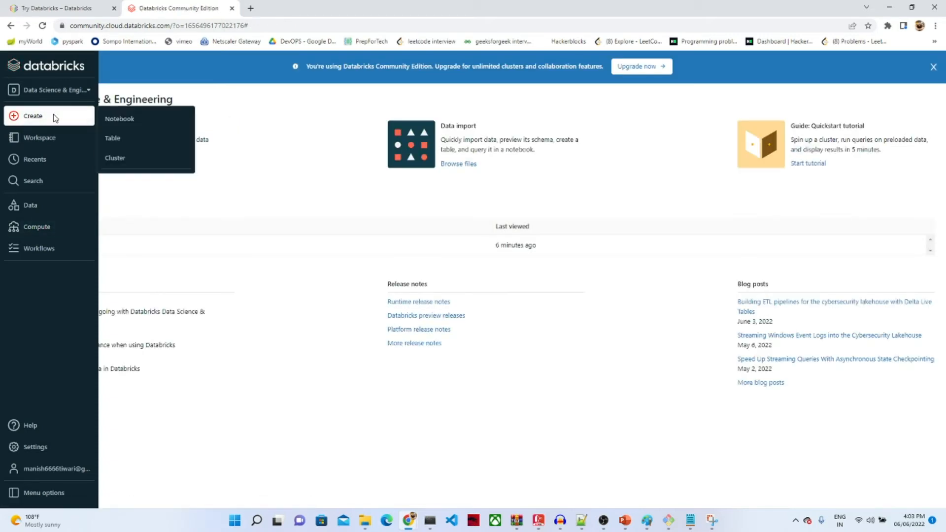
pyautogui.click(137, 120)
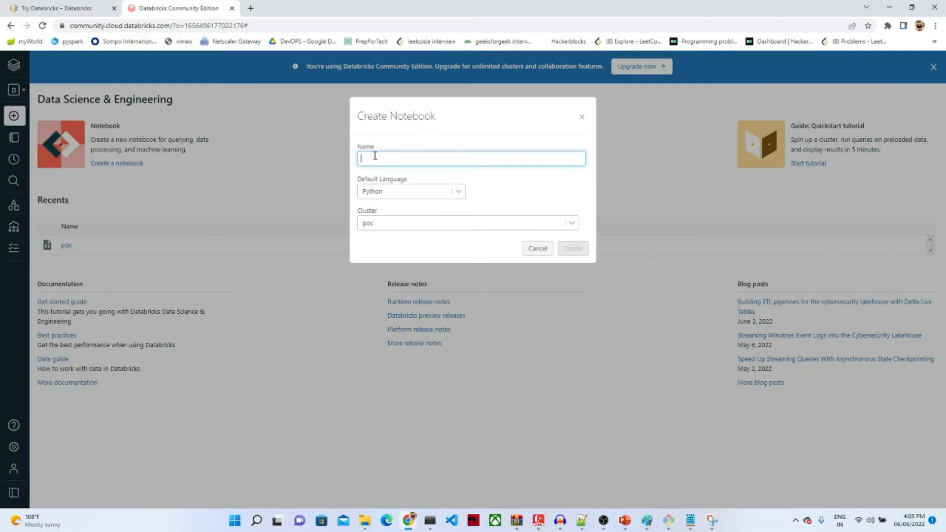
pyautogui.write('poc1')
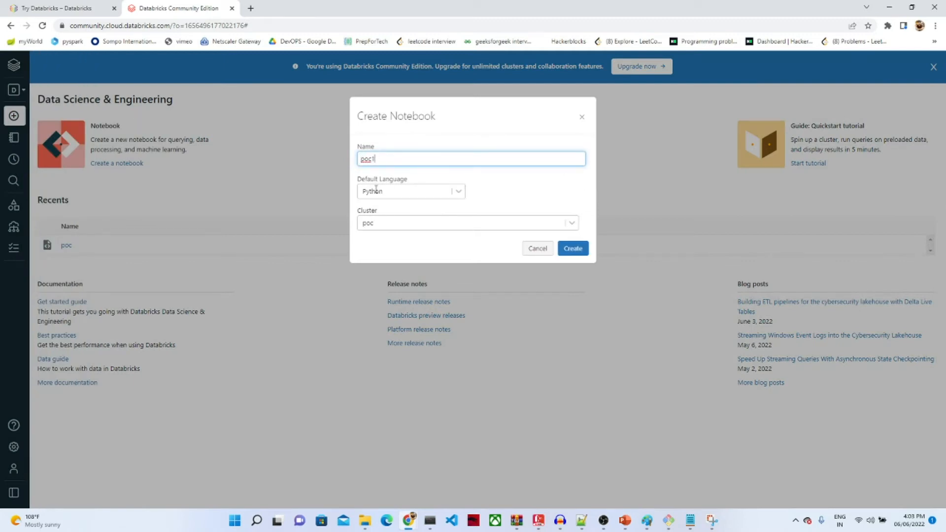
pyautogui.click(461, 193)
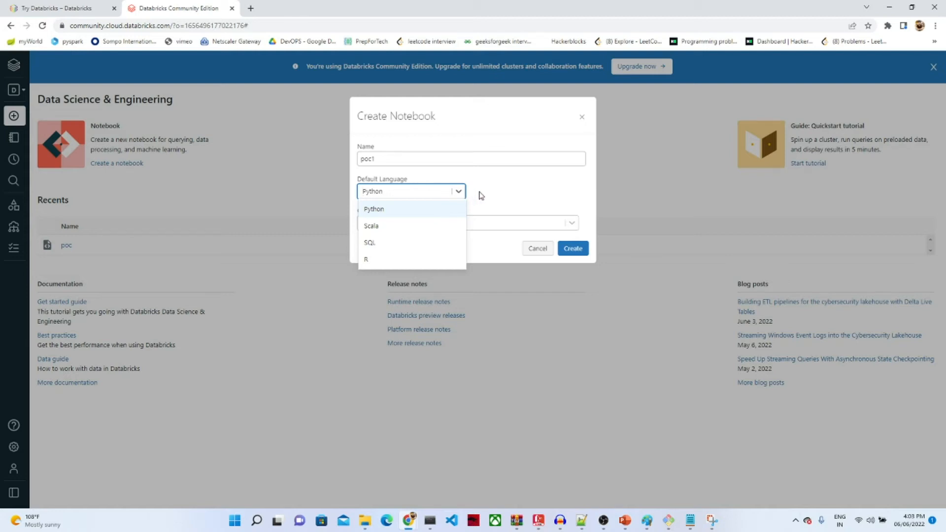
pyautogui.click(509, 178)
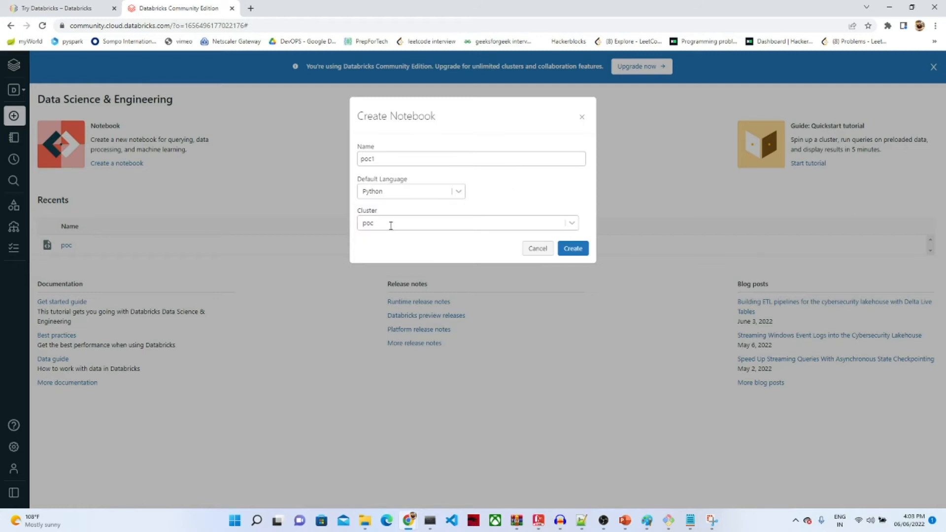
# Step: Create the poc1 notebook and add a second and third code cell
pyautogui.click(575, 248)
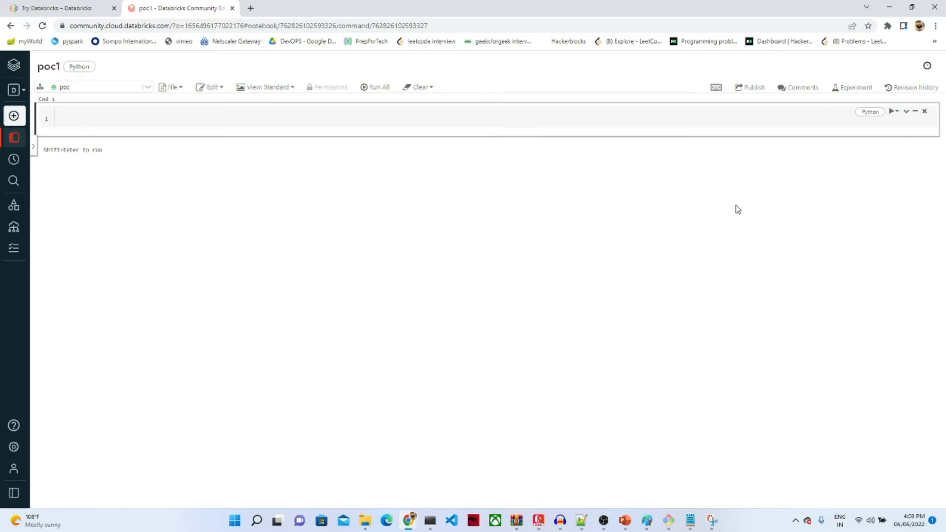
pyautogui.click(493, 142)
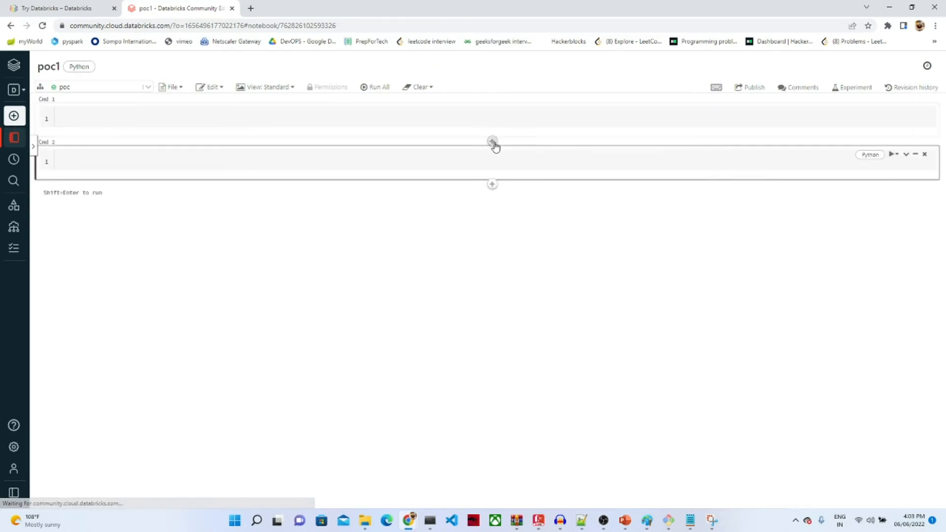
pyautogui.click(493, 142)
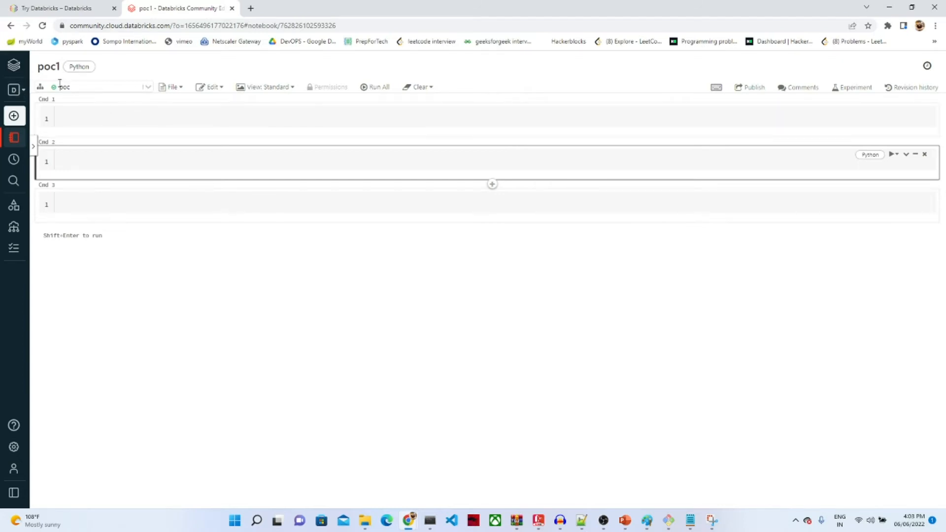
# Step: Inspect the poc cluster details and the File and Edit menus, then write a=10 in Cmd 1
pyautogui.click(147, 87)
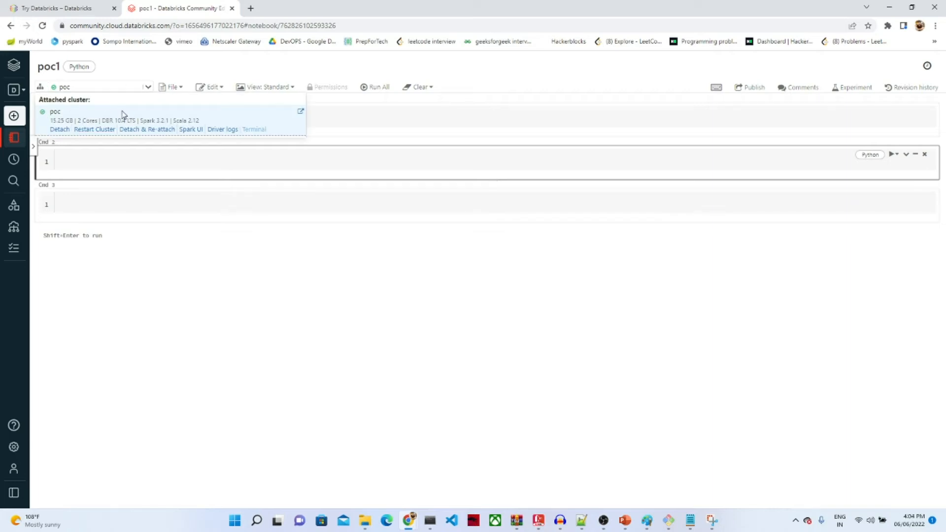
pyautogui.click(148, 92)
pyautogui.click(149, 92)
pyautogui.click(148, 90)
pyautogui.click(180, 93)
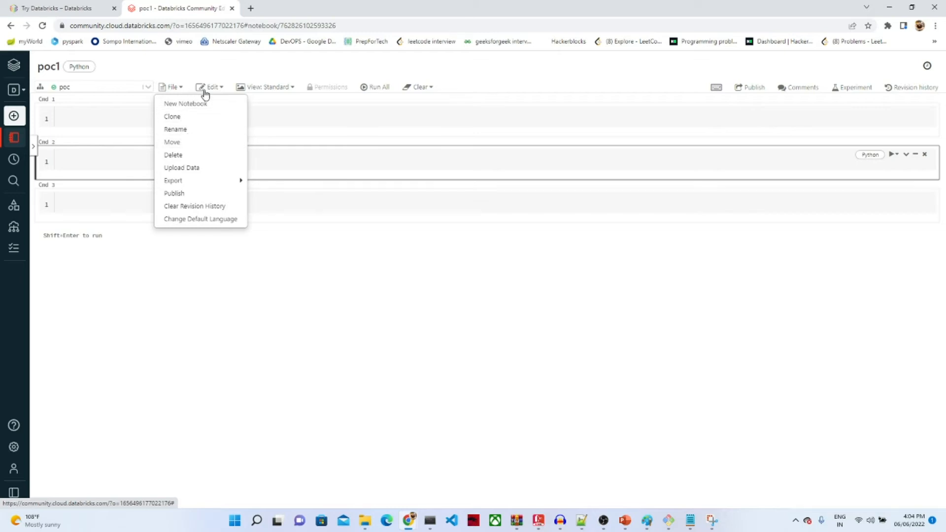
pyautogui.click(222, 90)
pyautogui.click(223, 91)
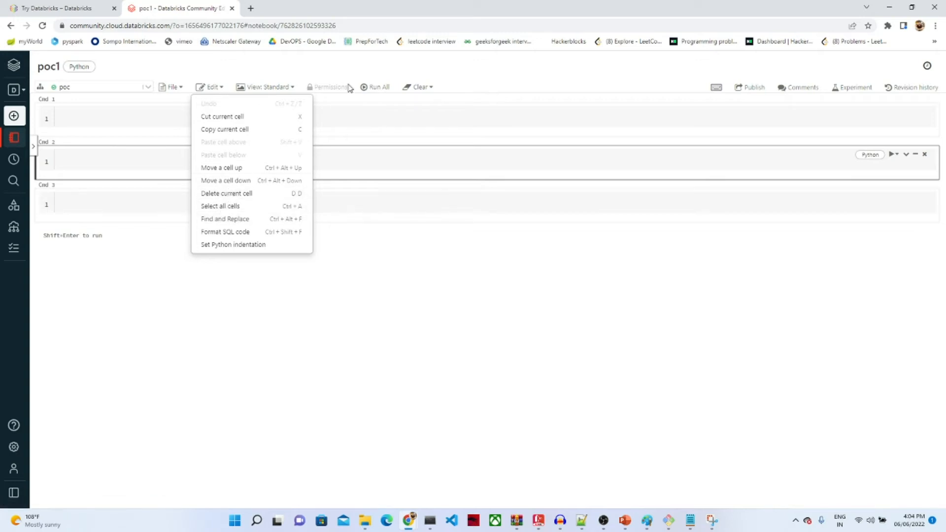
pyautogui.click(501, 111)
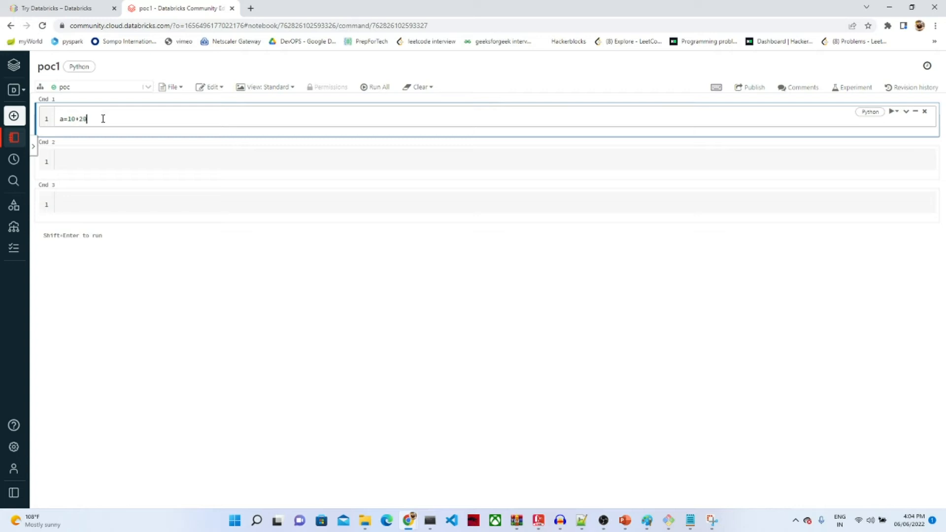
# Step: Run a=10+20 in Cmd 1 and a in Cmd 2 to output 30, then return home
pyautogui.hotkey('shift', 'Return')
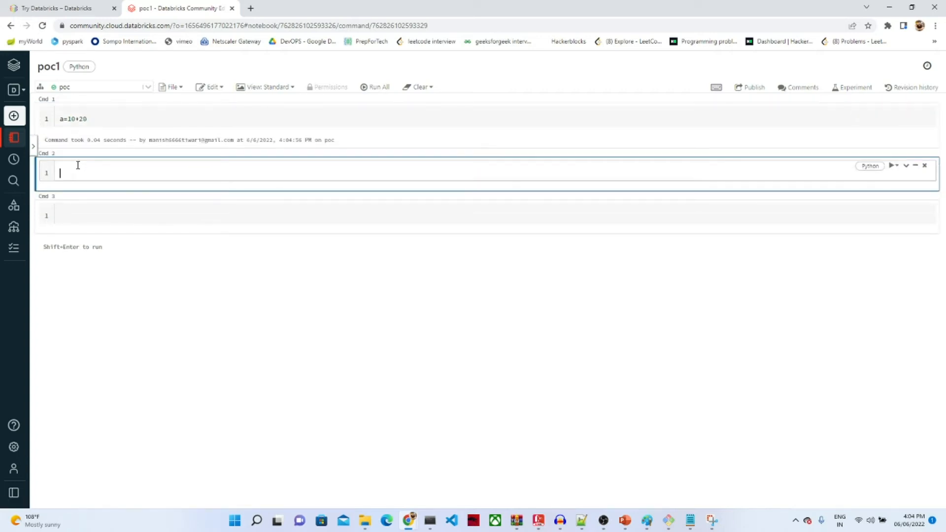
pyautogui.hotkey('shift', 'Return')
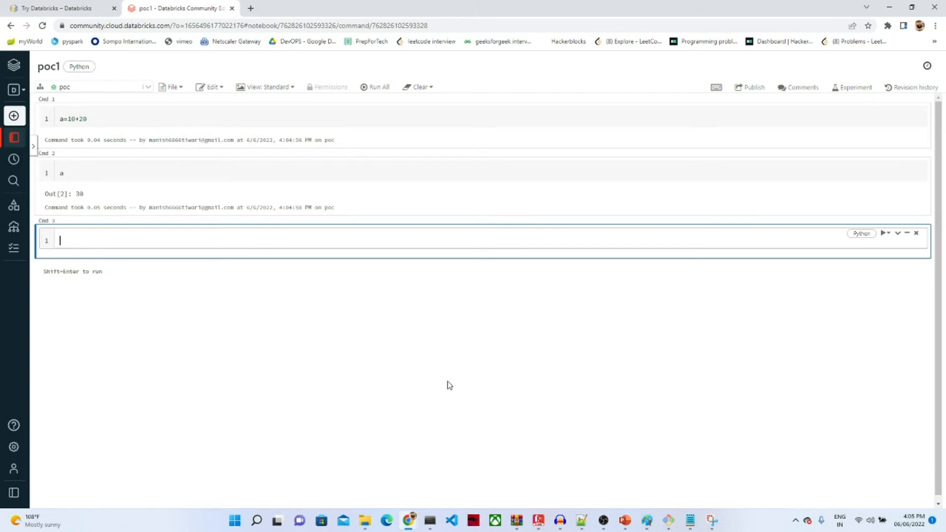
pyautogui.moveTo(603, 526)
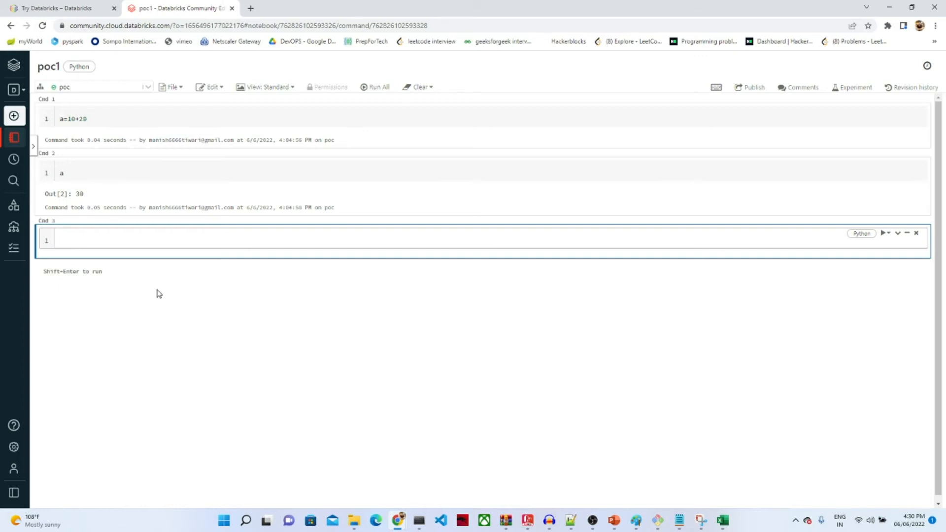
pyautogui.click(14, 67)
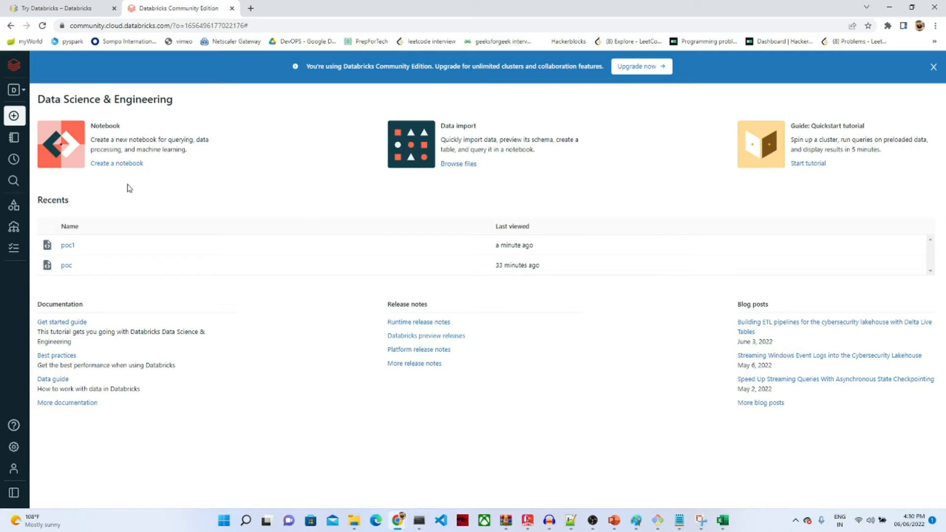
# Step: Open the Data catalogue to confirm test1_csv in the default database, then start Create Table
pyautogui.moveTo(18, 201)
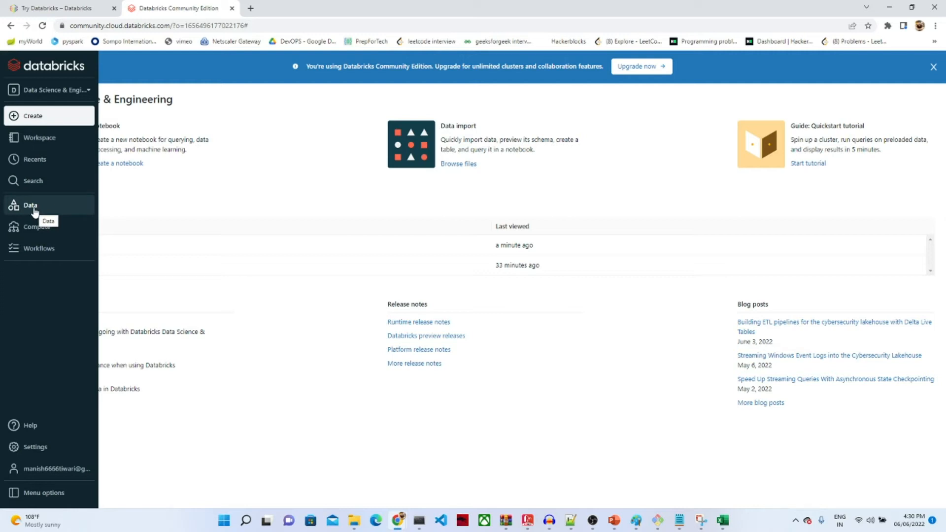
pyautogui.click(33, 207)
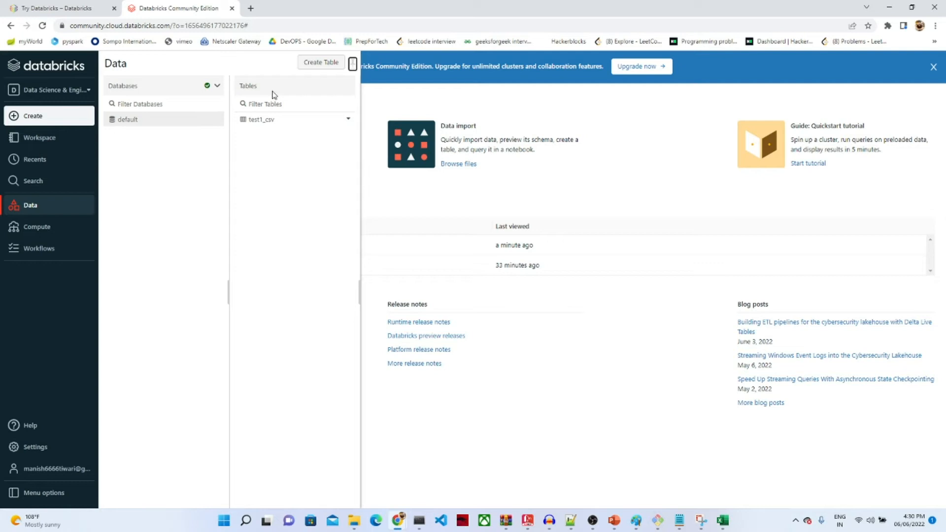
pyautogui.click(315, 64)
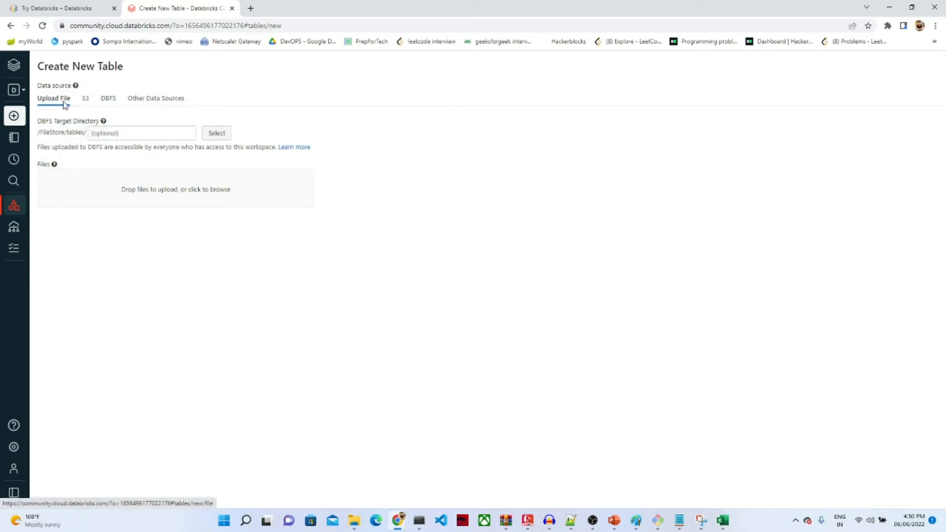
# Step: Upload test1.csv from the Desktop through the Upload File source to /FileStore/tables/test1-1.csv
pyautogui.click(87, 100)
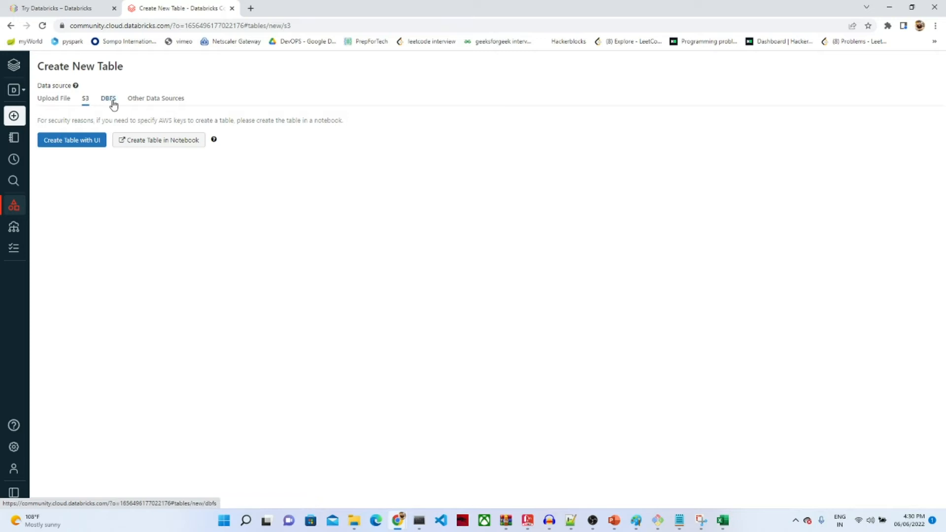
pyautogui.click(65, 99)
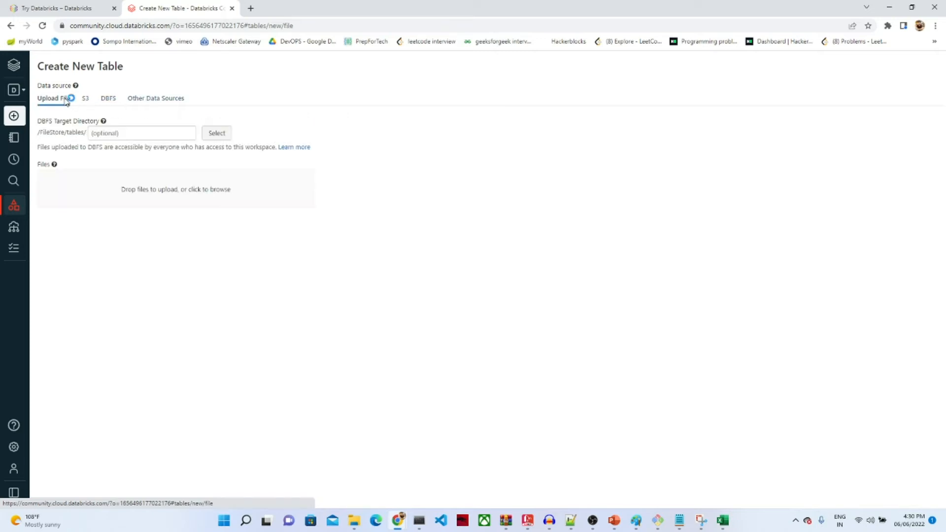
pyautogui.click(231, 204)
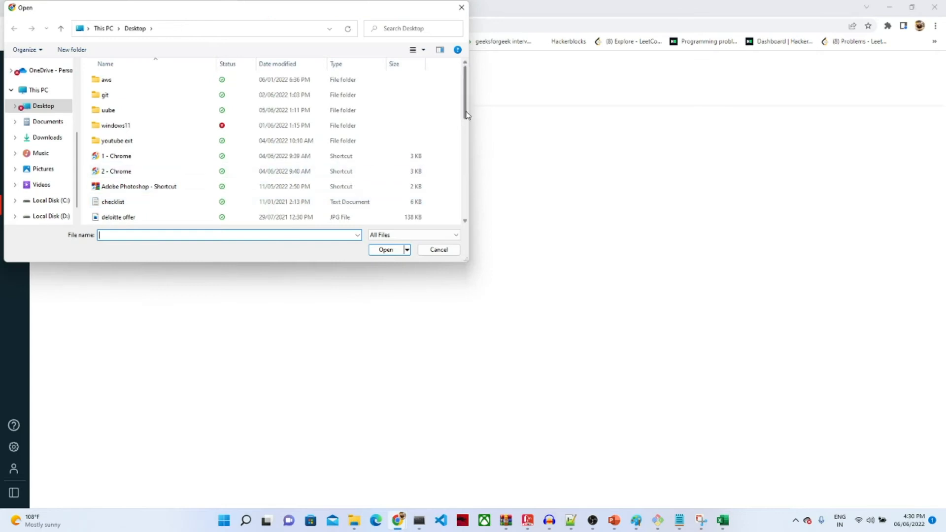
pyautogui.moveTo(467, 115); pyautogui.dragTo(467, 211)
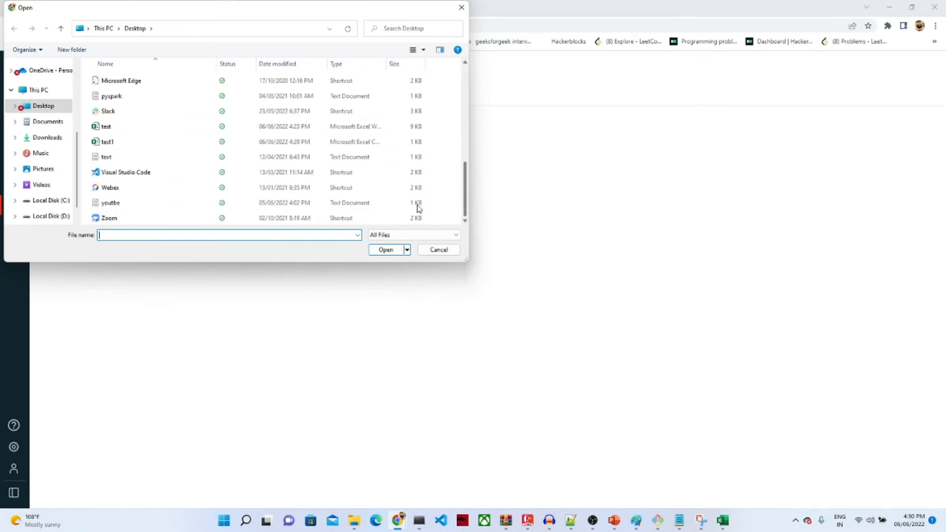
pyautogui.doubleClick(112, 144)
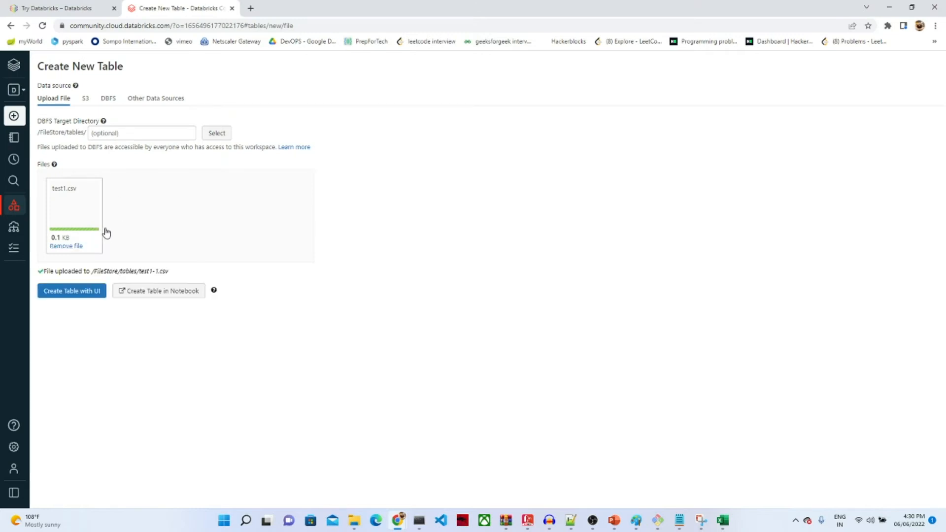
# Step: Build the table with UI and preview the uploaded CSV data on the poc cluster
pyautogui.click(71, 296)
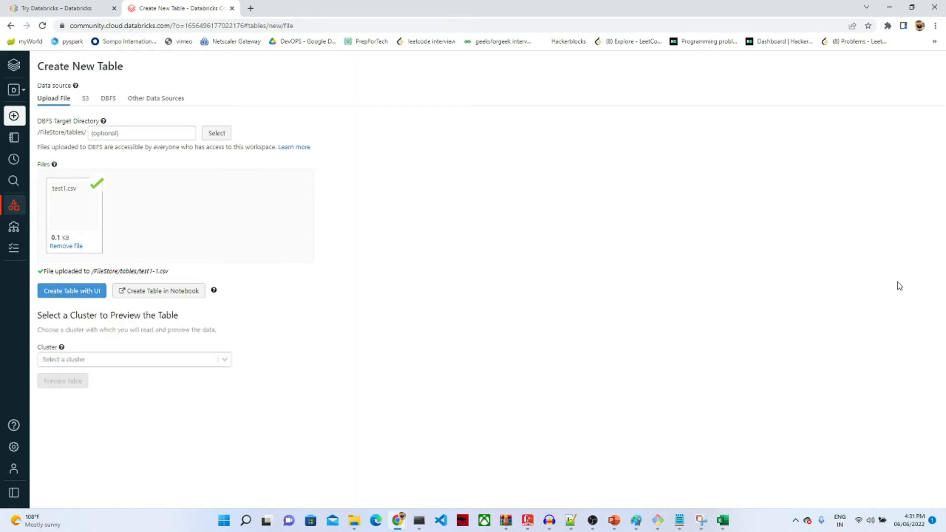
pyautogui.click(223, 362)
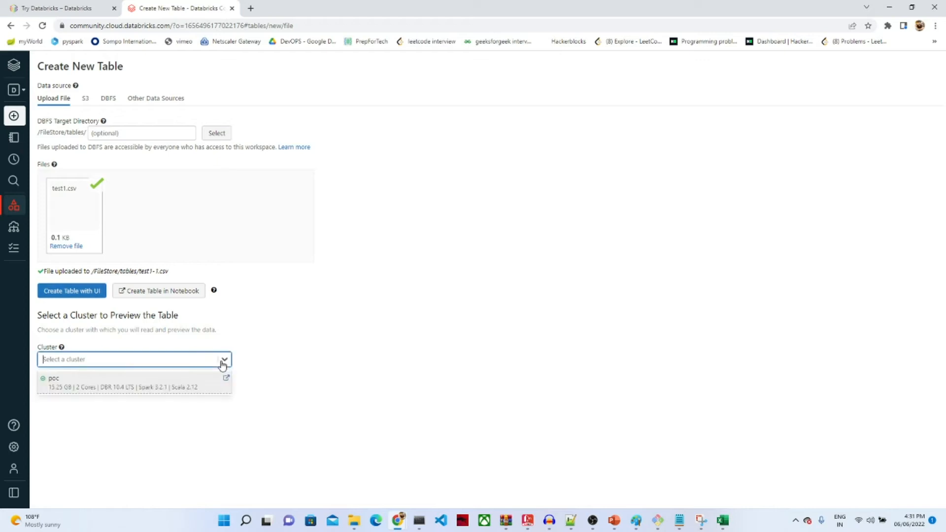
pyautogui.click(189, 381)
pyautogui.click(62, 381)
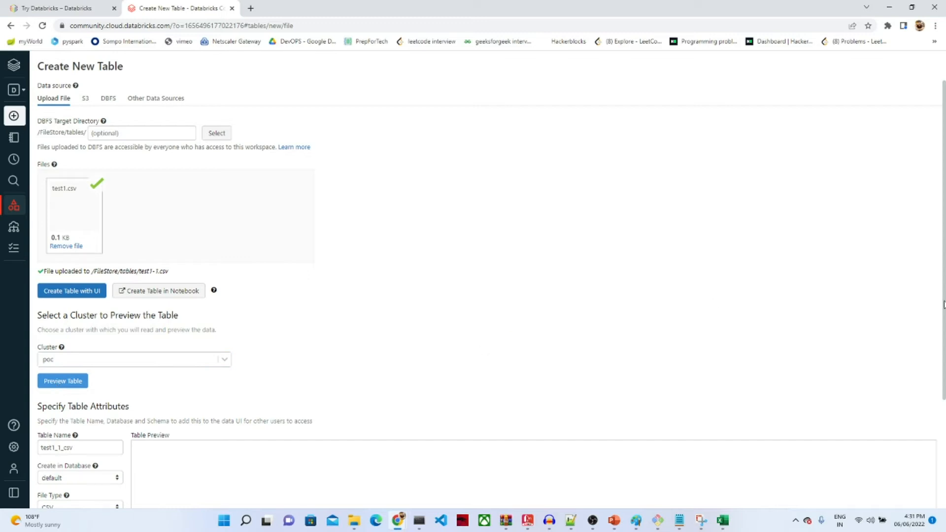
pyautogui.moveTo(944, 303); pyautogui.dragTo(939, 412)
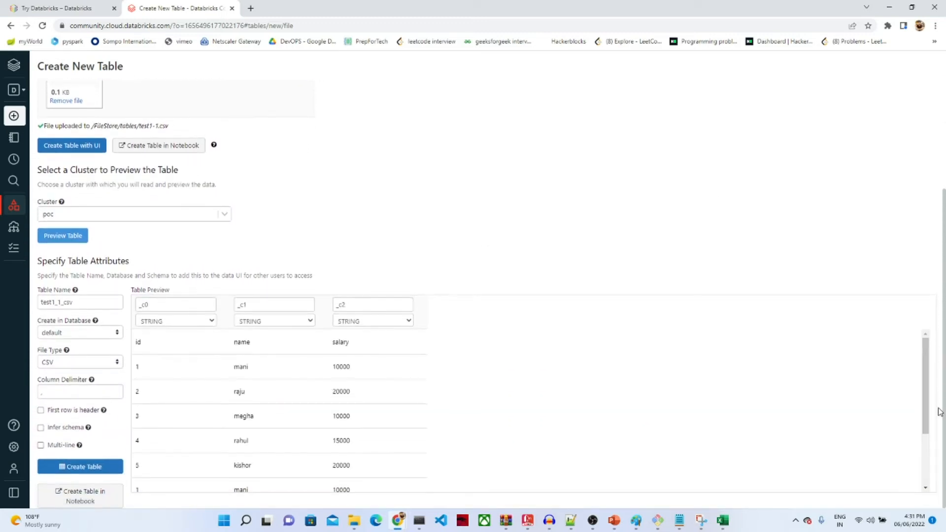
# Step: Replace the suggested table name with 'employee'
pyautogui.click(81, 304)
pyautogui.press('BackSpace')
pyautogui.press('BackSpace')
pyautogui.press('BackSpace')
pyautogui.press('BackSpace')
pyautogui.press('BackSpace')
pyautogui.press('BackSpace')
pyautogui.press('BackSpace')
pyautogui.press('BackSpace')
pyautogui.press('BackSpace')
pyautogui.press('BackSpace')
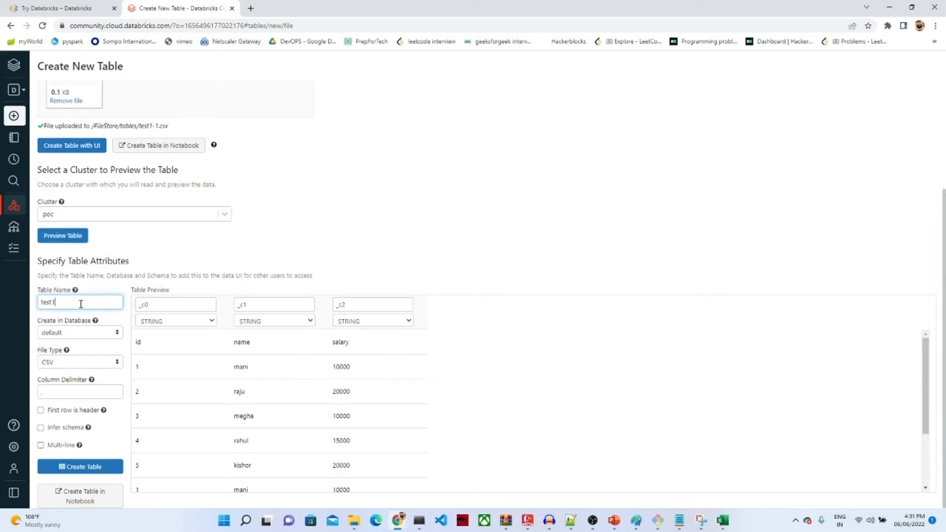
pyautogui.write('employee')
# Step: Use the first row as headers, set salary to INT, infer the schema, and create default.employee
pyautogui.click(41, 412)
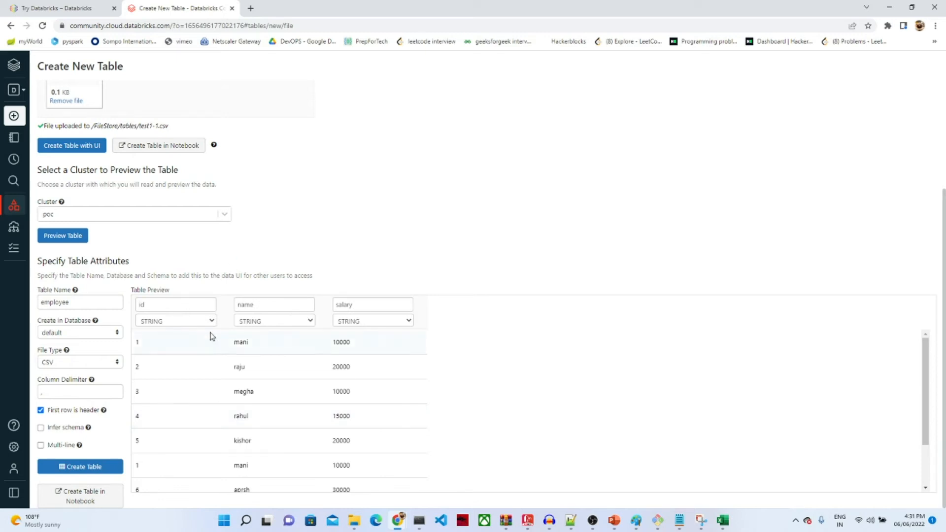
pyautogui.click(399, 323)
pyautogui.click(343, 390)
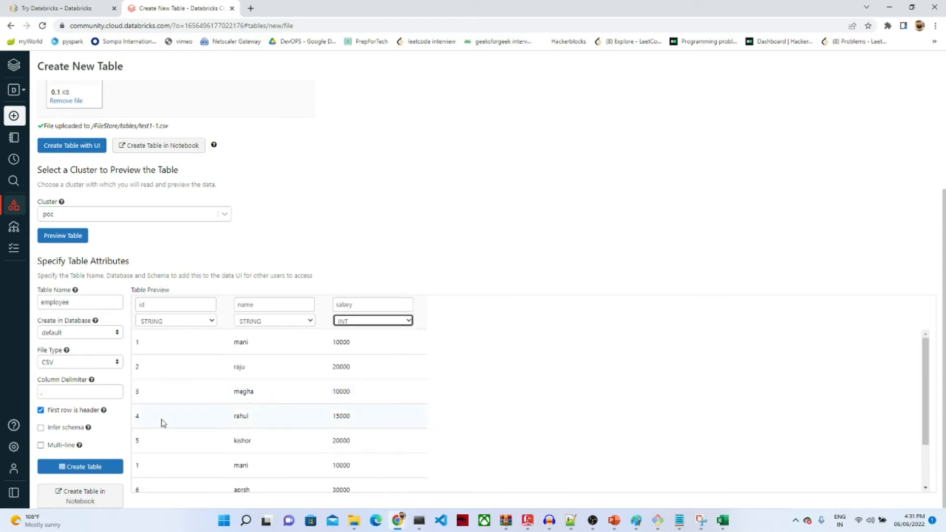
pyautogui.click(40, 427)
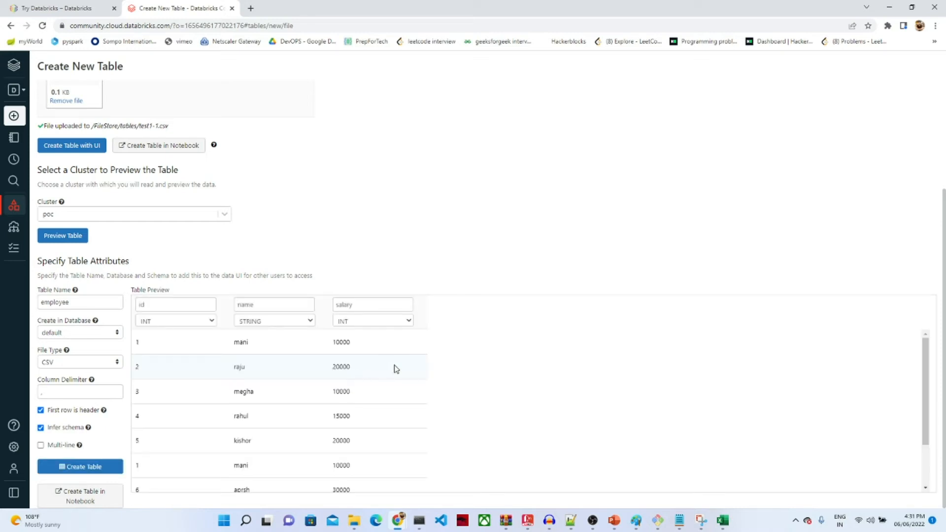
pyautogui.click(85, 470)
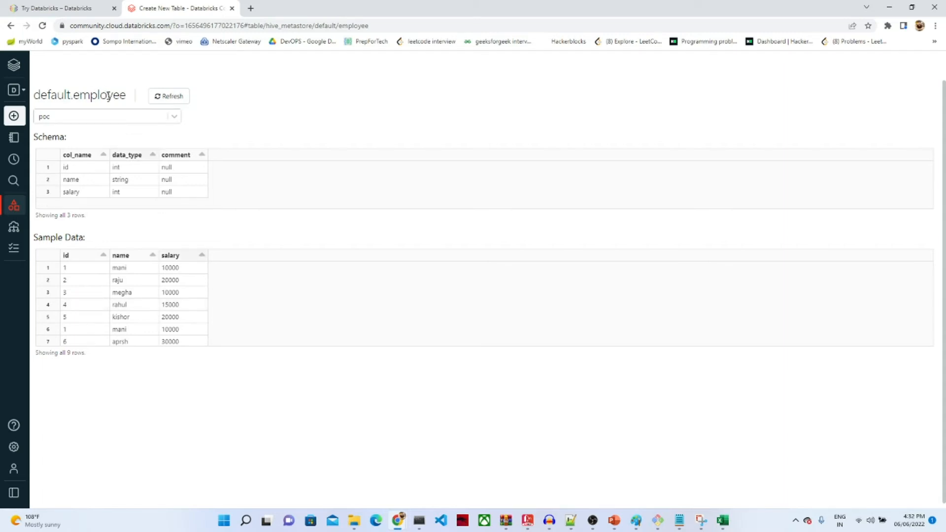
# Step: Create a notebook named 'employee' with SQL as default language on the poc cluster
pyautogui.moveTo(20, 106)
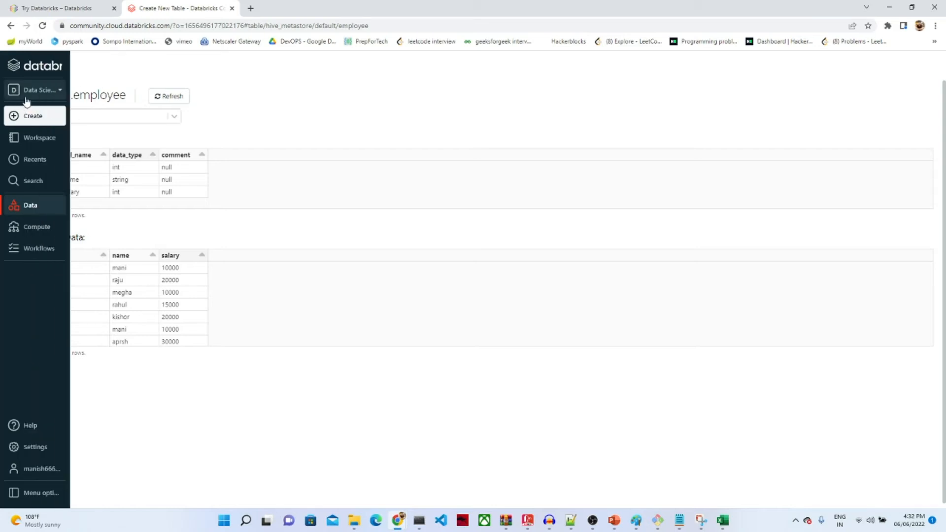
pyautogui.click(56, 117)
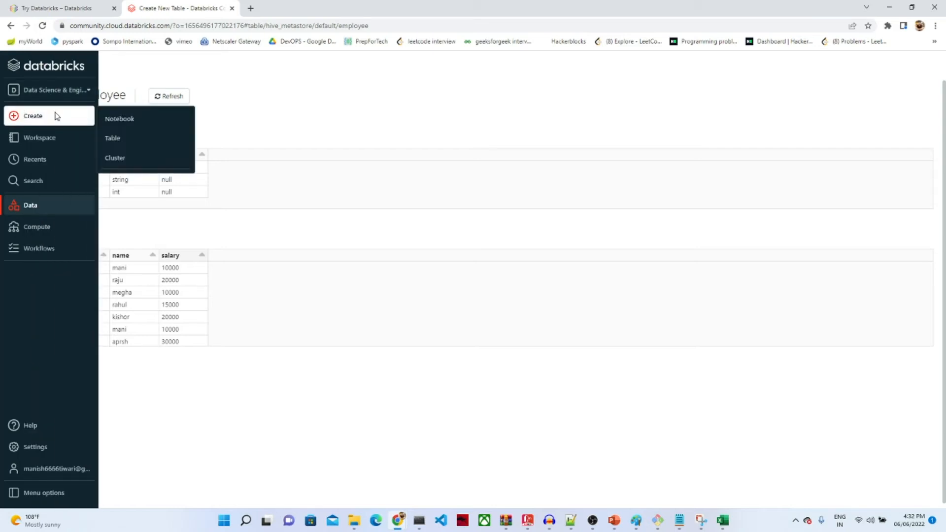
pyautogui.click(126, 123)
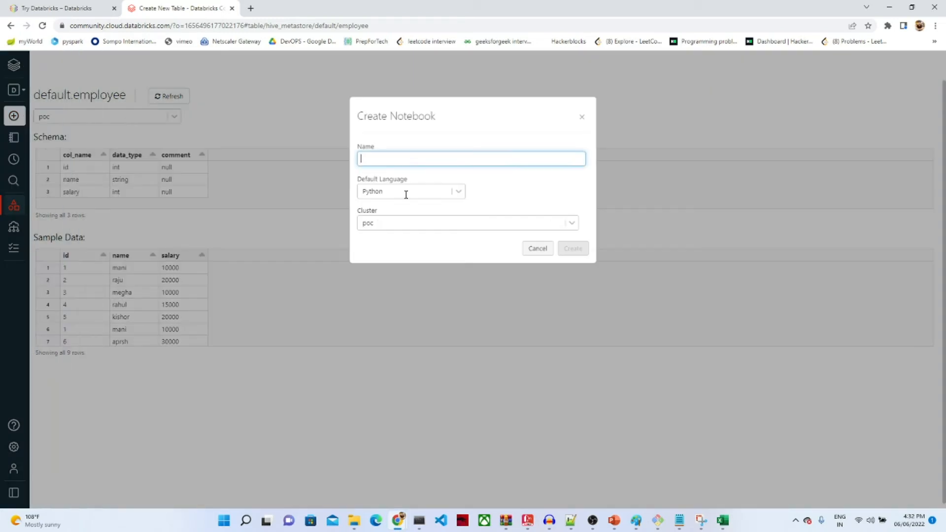
pyautogui.write('employee')
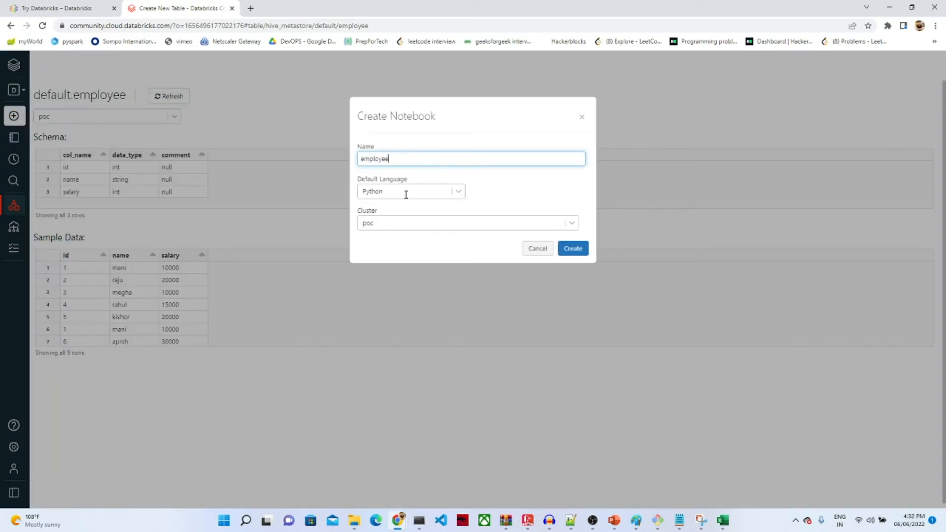
pyautogui.click(459, 192)
pyautogui.click(383, 241)
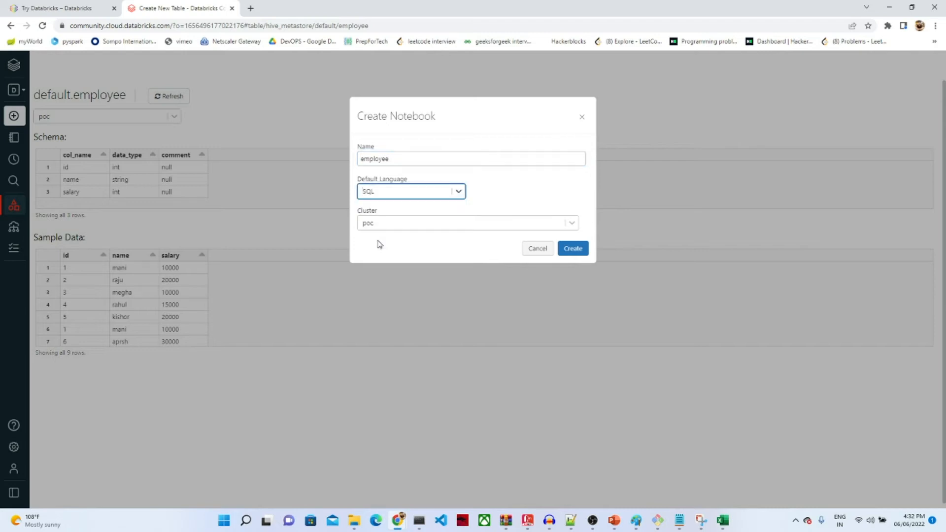
pyautogui.click(580, 251)
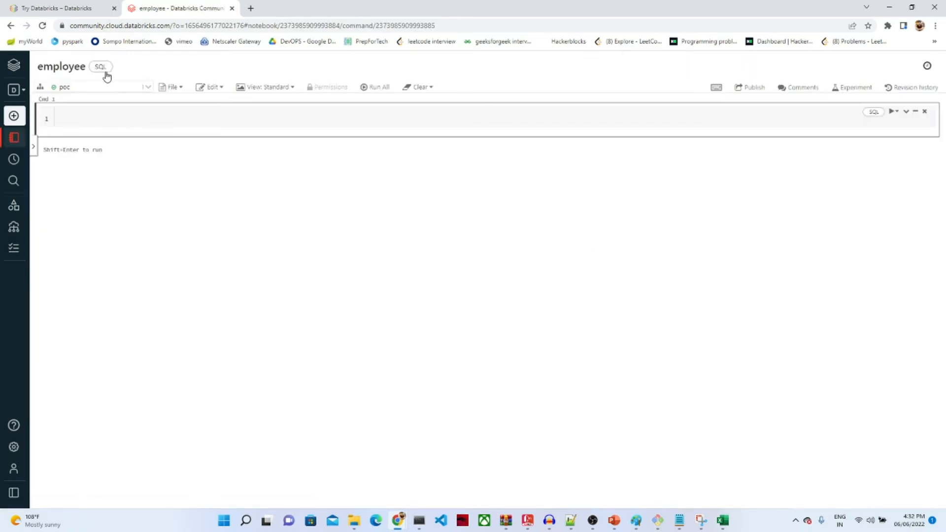
# Step: Run show tables, then select * from employee to list all rows
pyautogui.click(99, 117)
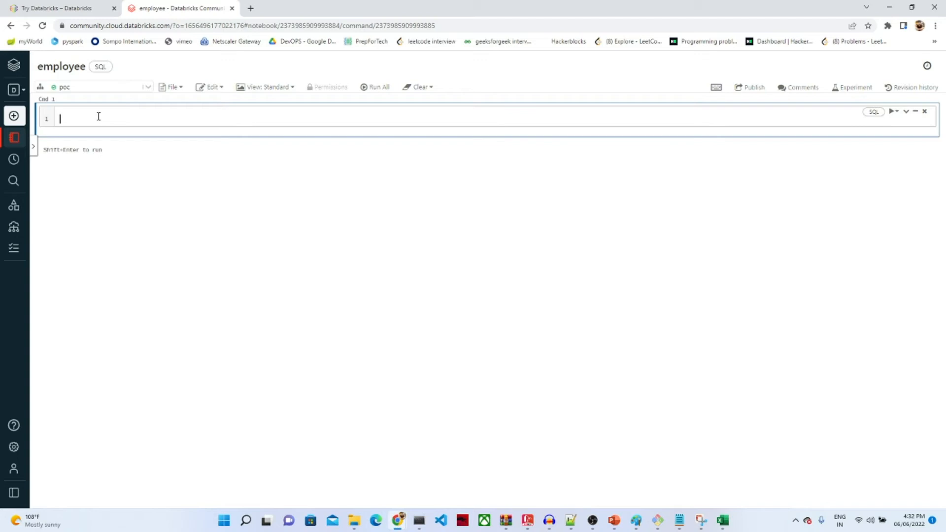
pyautogui.write('show tables')
pyautogui.press('Return')
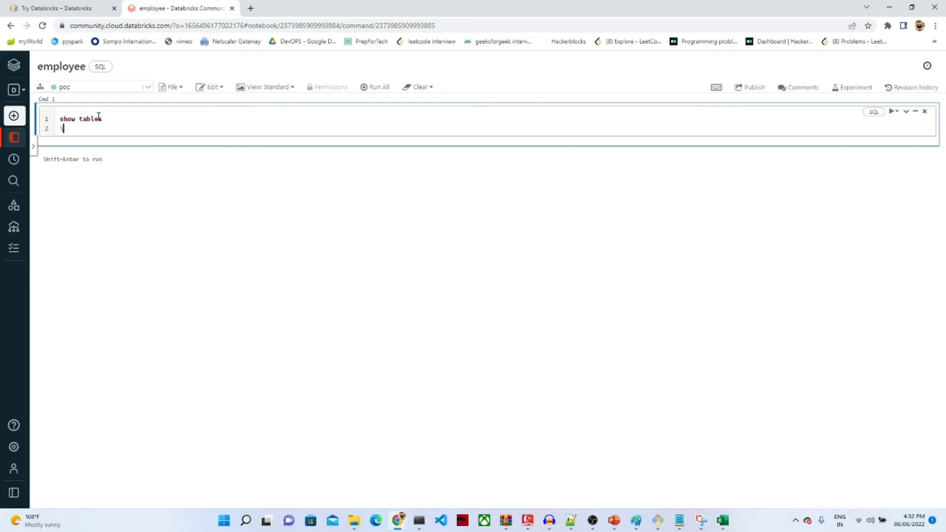
pyautogui.hotkey('shift', 'Return')
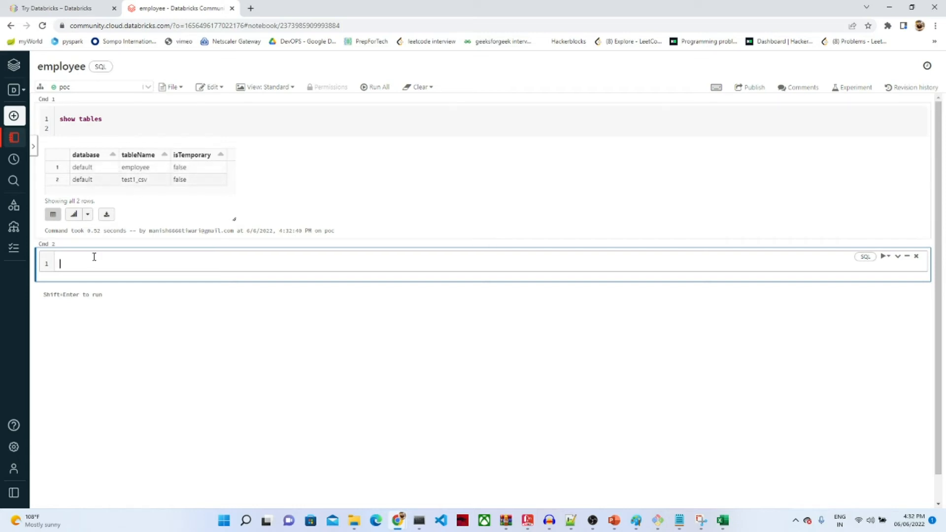
pyautogui.write('ct * from employeedefault.')
pyautogui.hotkey('shift', 'Return')
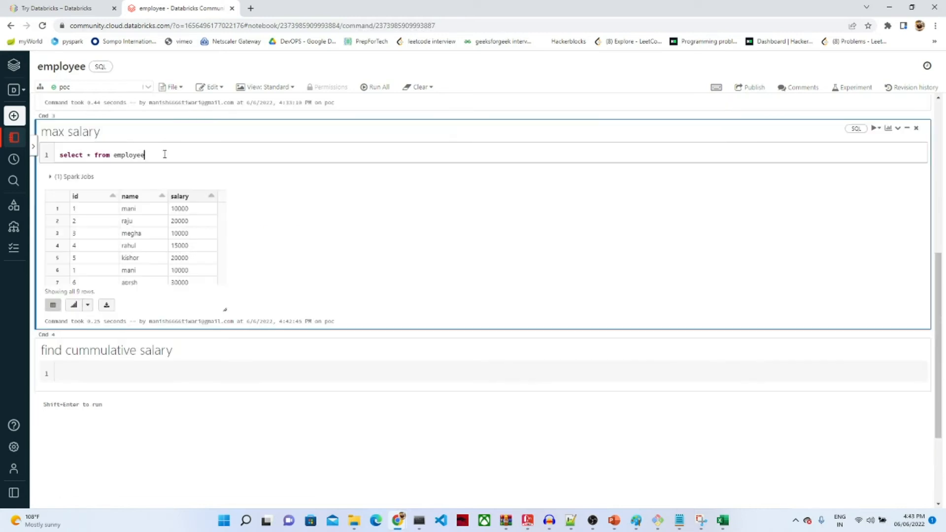
# Step: Run select max(salary) from employee in a new cell, returning 30000
pyautogui.hotkey('shift', 'Return')
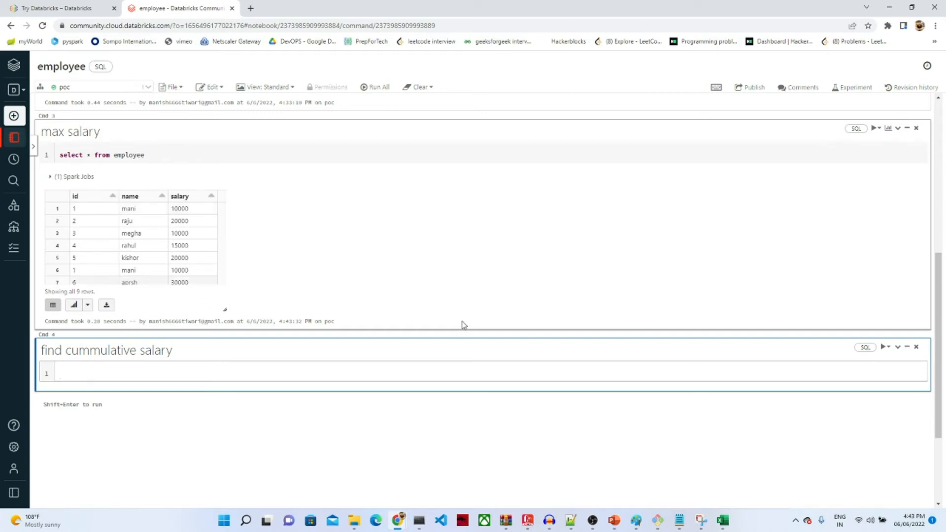
pyautogui.click(488, 334)
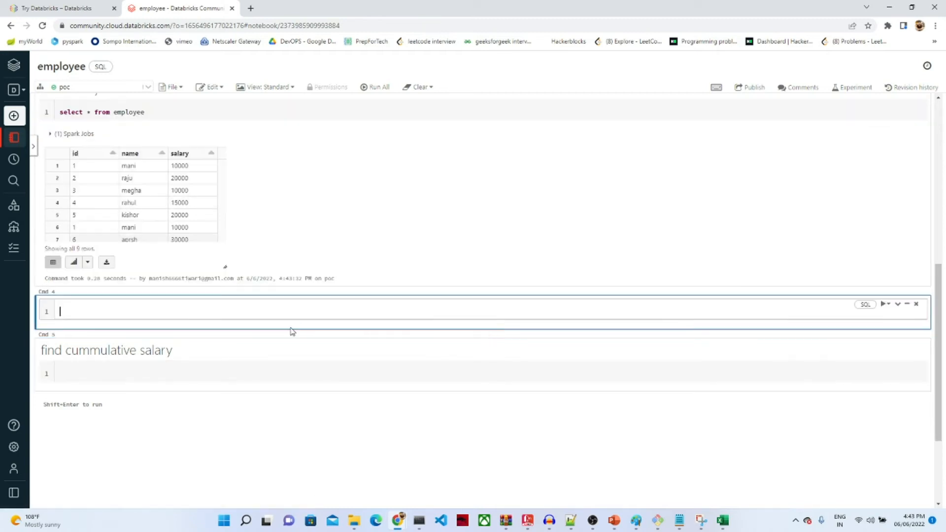
pyautogui.write('select')
pyautogui.write(' max(')
pyautogui.write('sala')
pyautogui.write('ry')
pyautogui.write(') ')
pyautogui.write('from')
pyautogui.write(' s')
pyautogui.write('emlo')
pyautogui.write('yee')
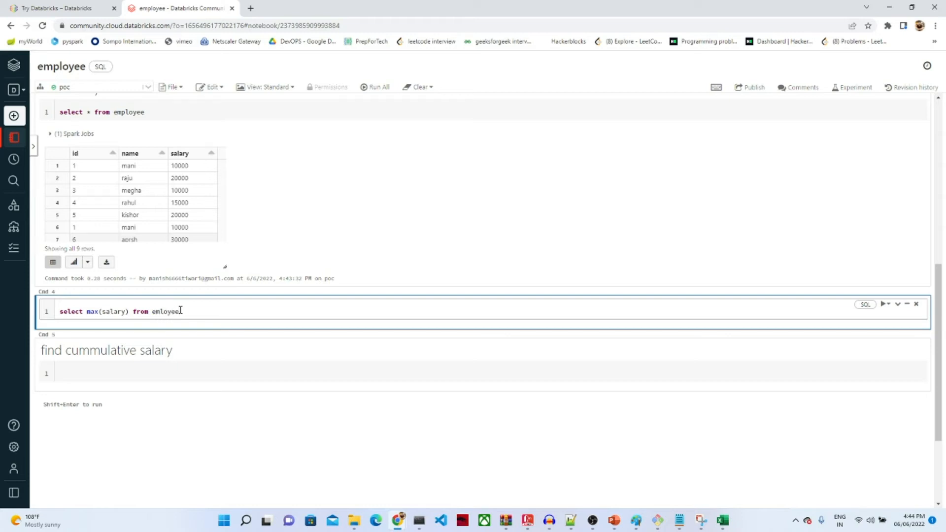
pyautogui.click(161, 312)
pyautogui.write('p')
pyautogui.click(160, 313)
pyautogui.hotkey('shift', 'Return')
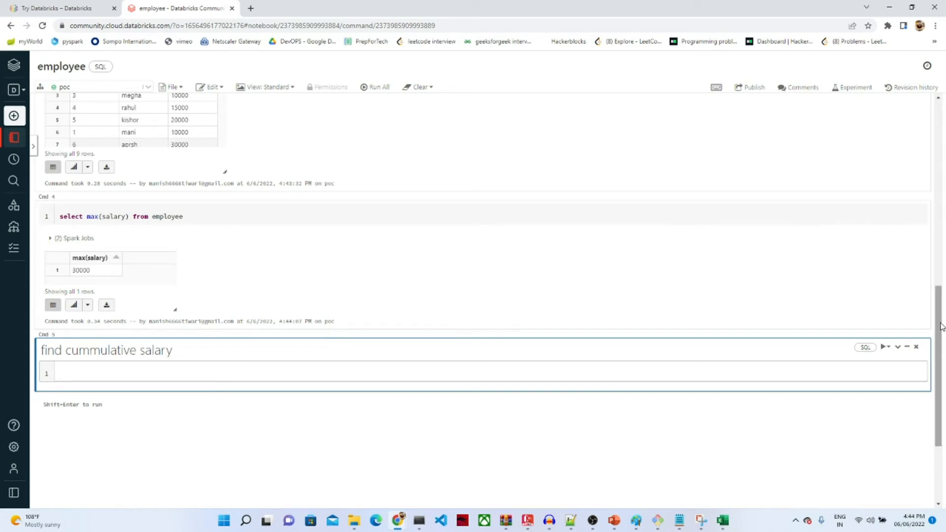
pyautogui.rightClick(941, 306)
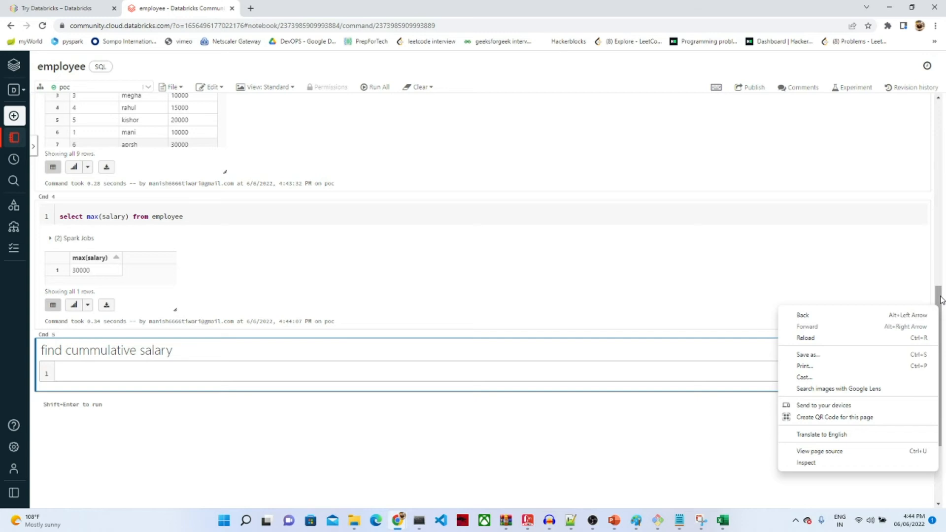
pyautogui.click(940, 301)
pyautogui.moveTo(941, 300); pyautogui.dragTo(938, 258)
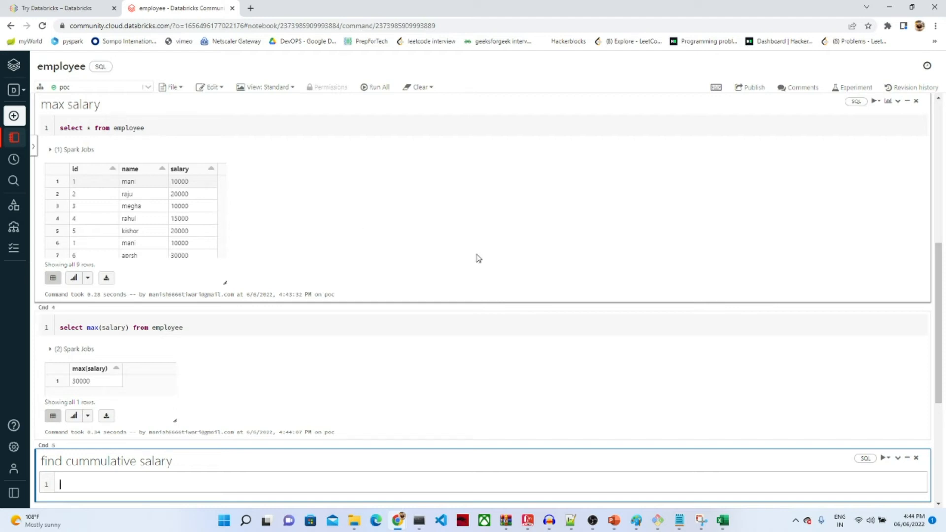
# Step: Run select *, sum(salary) over (order by salary) from employee in the cumulative salary cell
pyautogui.rightClick(937, 381)
pyautogui.click(190, 483)
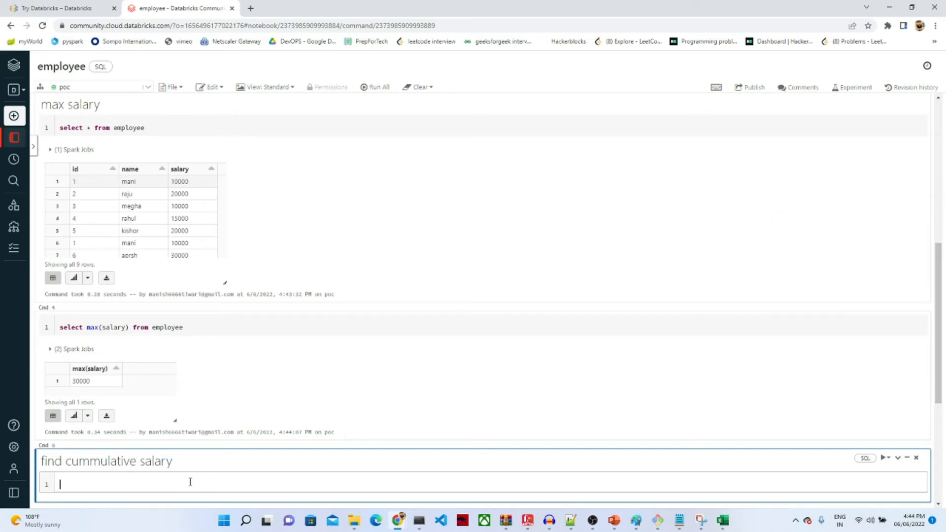
pyautogui.write('select sum(salary) (order by ')
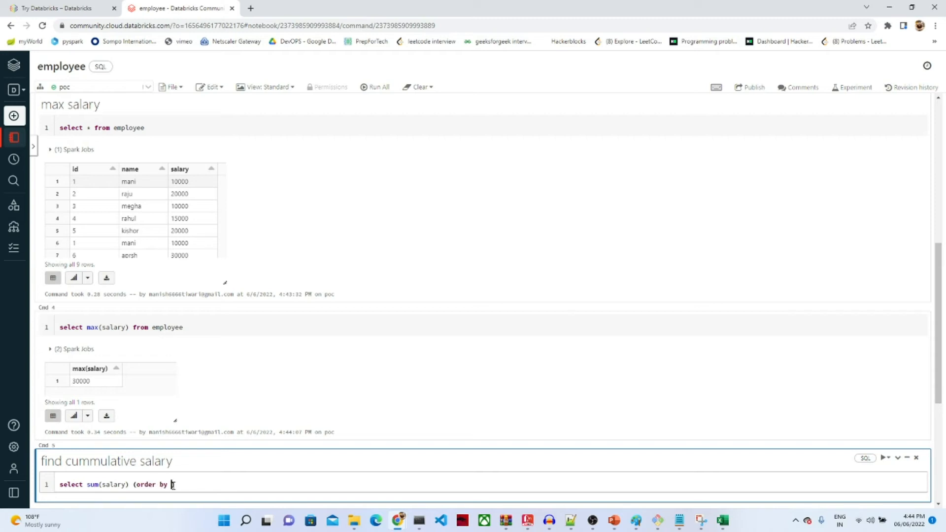
pyautogui.write('salary) from employee')
pyautogui.click(88, 484)
pyautogui.write('*')
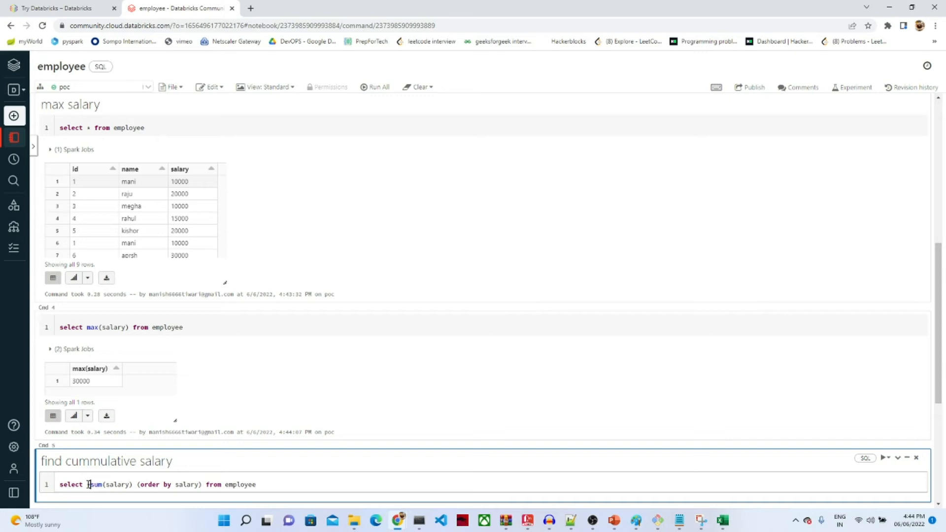
pyautogui.write(',')
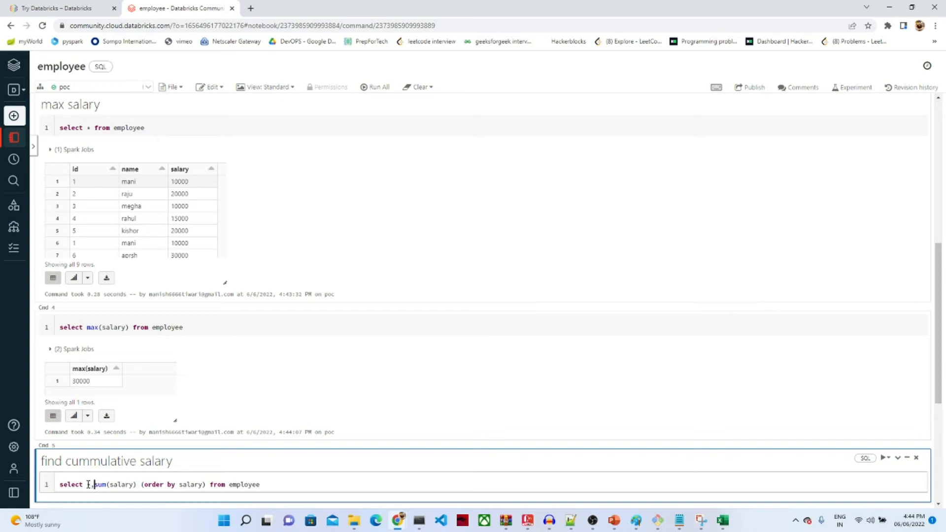
pyautogui.click(136, 484)
pyautogui.write('over')
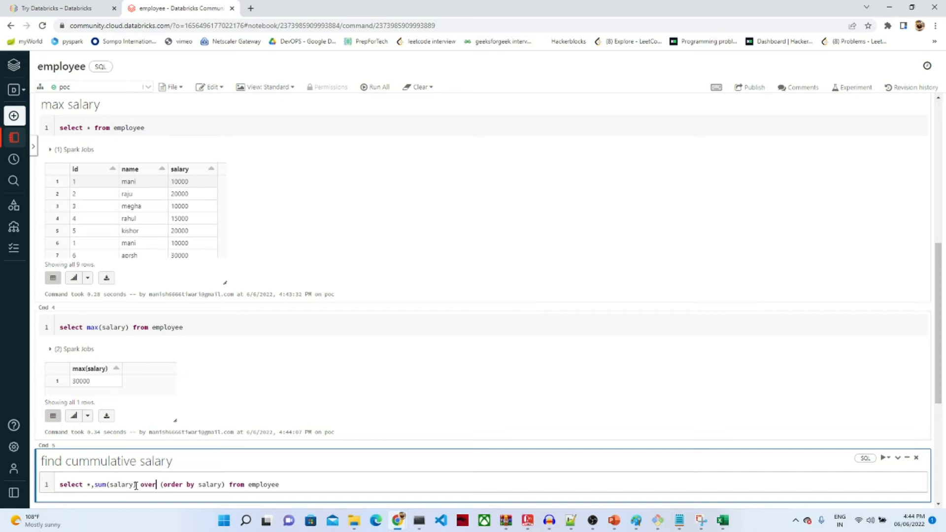
pyautogui.hotkey('shift', 'Return')
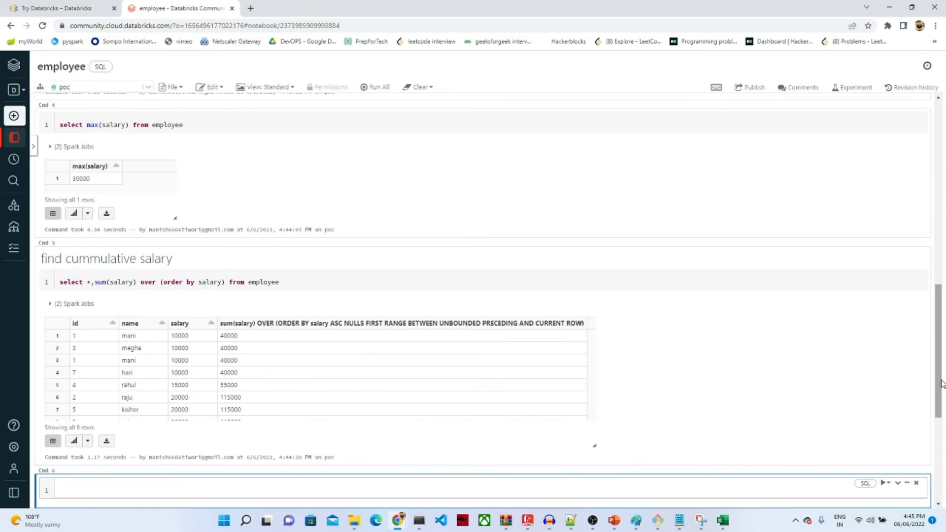
# Step: Alias the running-total column as cumm_sal and rerun the query
pyautogui.moveTo(940, 383); pyautogui.dragTo(939, 396)
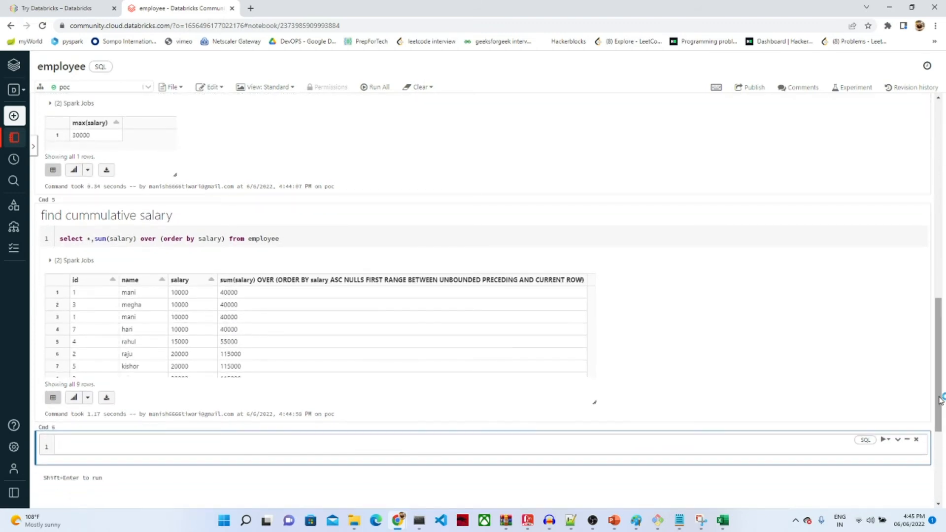
pyautogui.click(226, 239)
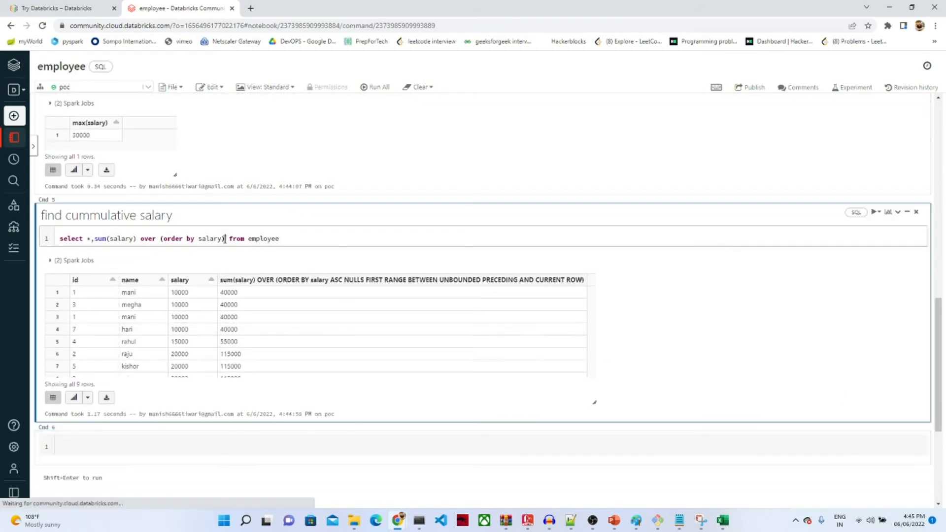
pyautogui.write('cumm_s')
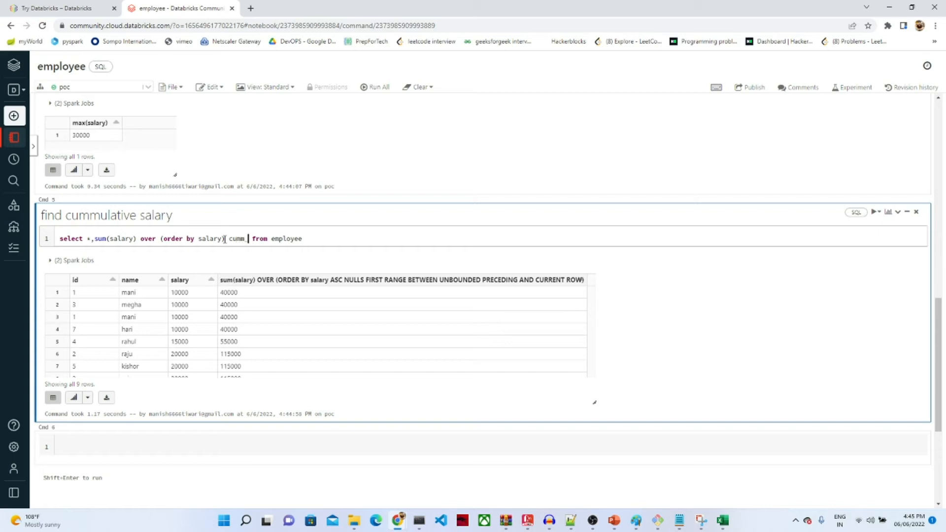
pyautogui.write('al')
pyautogui.hotkey('shift', 'Return')
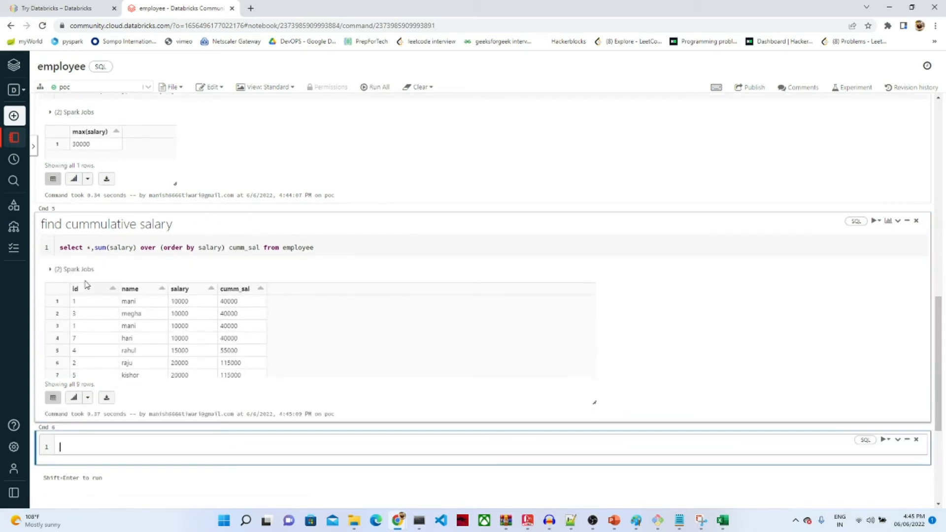
# Step: Sort the results by id, then by ascending salary, and inspect rows 4–5 (40000, 15000, 55000)
pyautogui.click(111, 289)
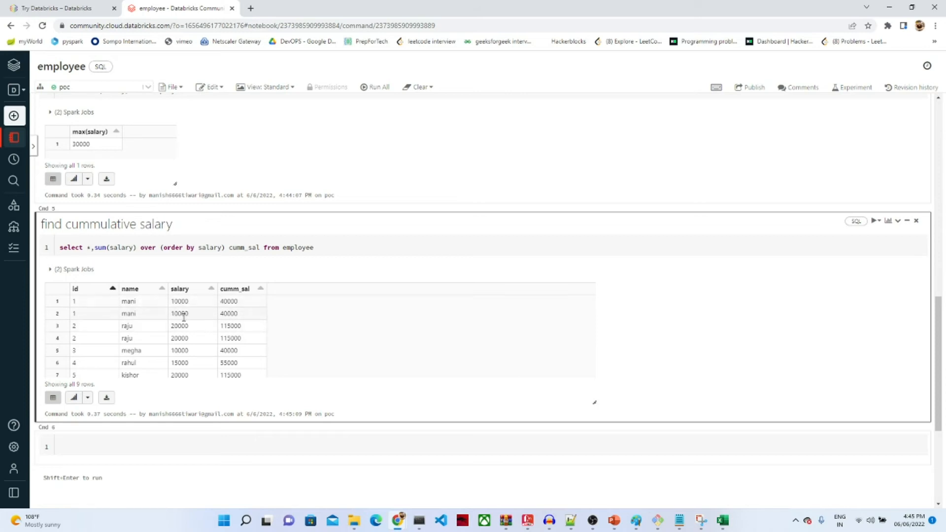
pyautogui.click(113, 290)
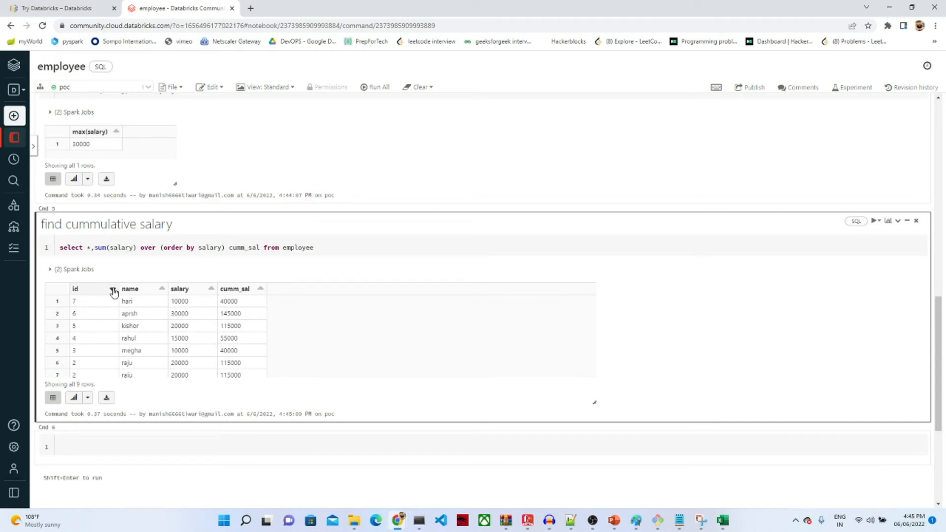
pyautogui.click(211, 289)
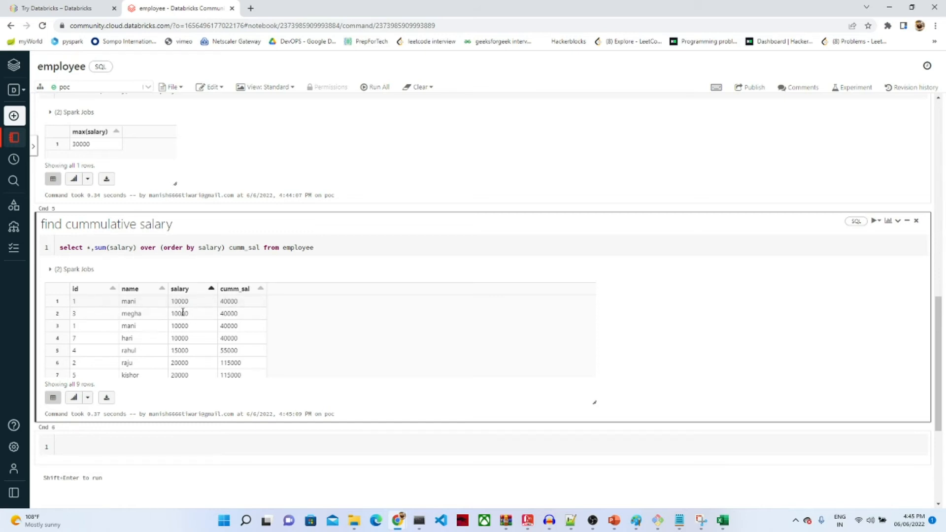
pyautogui.doubleClick(224, 338)
pyautogui.doubleClick(180, 350)
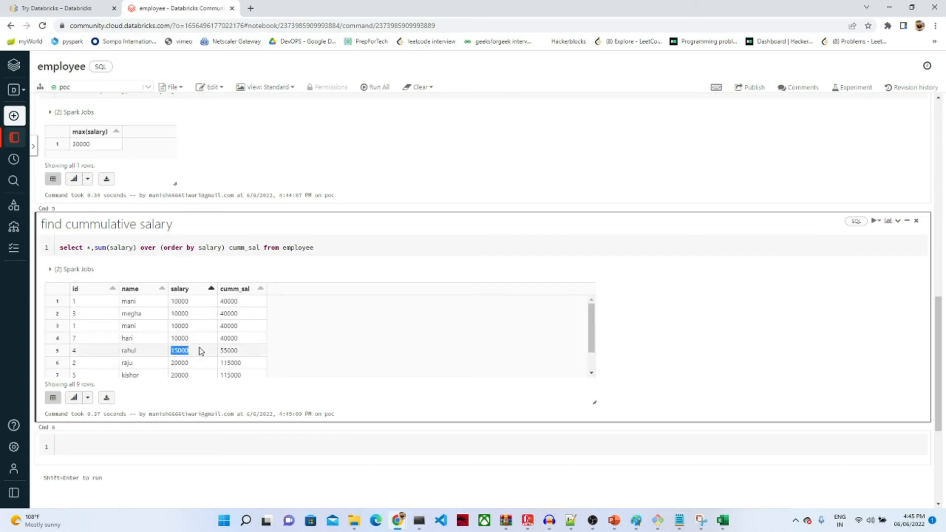
pyautogui.doubleClick(236, 350)
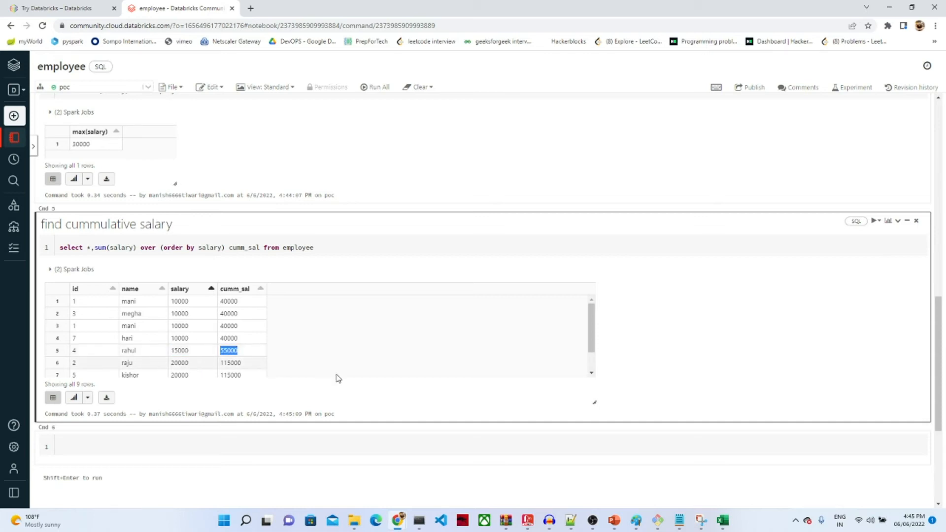
# Step: Inspect the last rows' running totals 115000 and 145000, then recheck rows 4–5
pyautogui.click(591, 373)
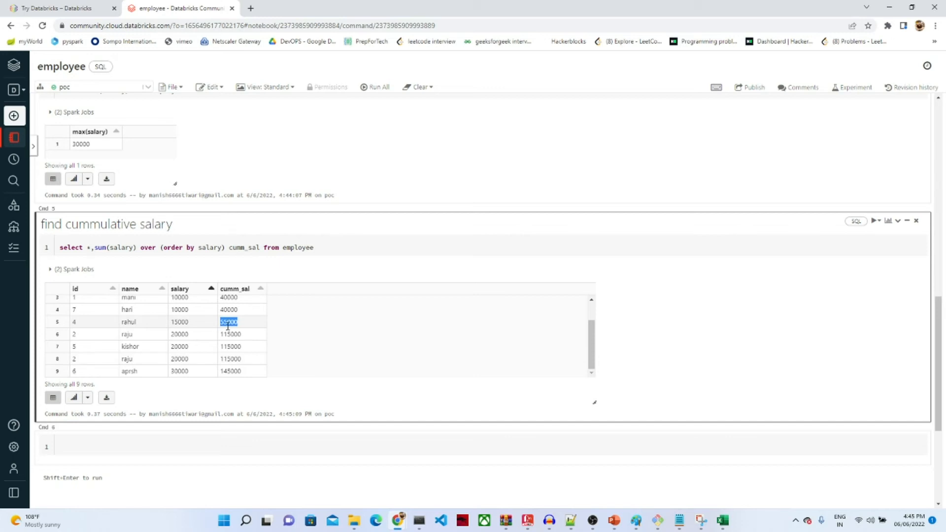
pyautogui.doubleClick(229, 359)
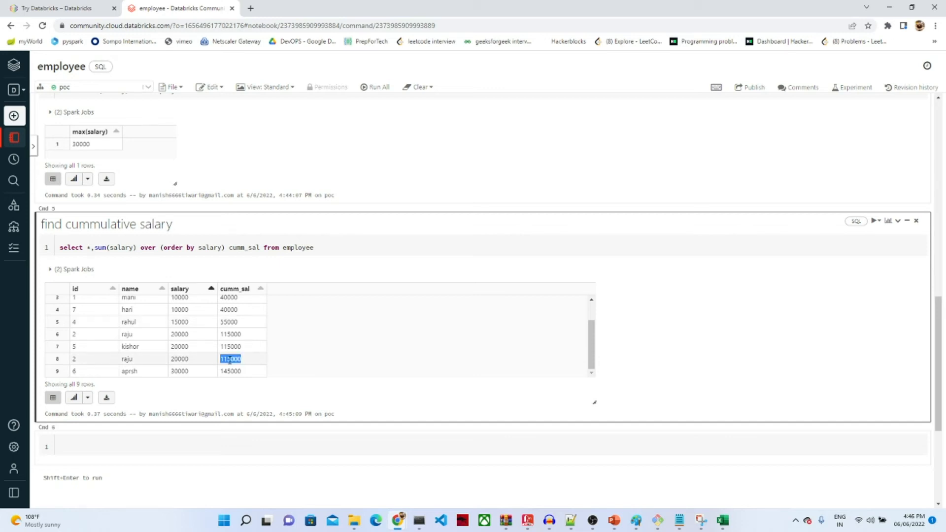
pyautogui.doubleClick(182, 372)
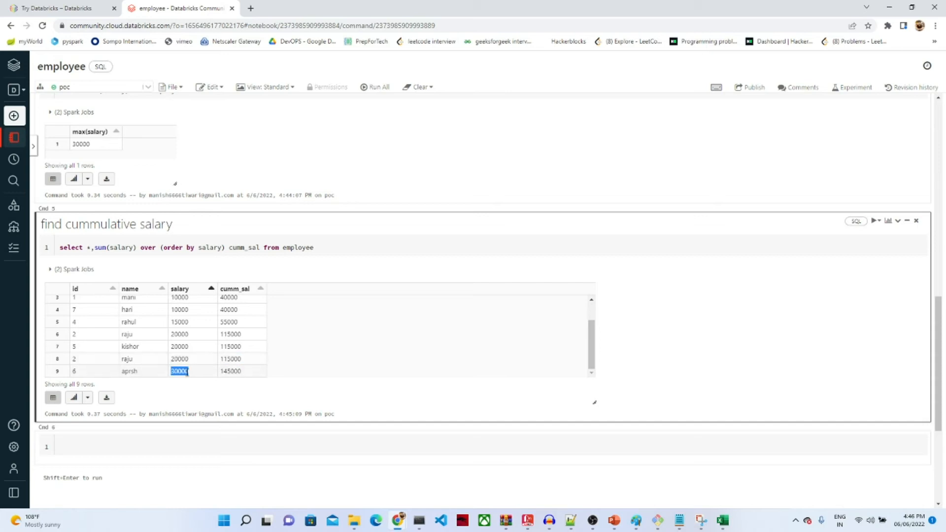
pyautogui.doubleClick(230, 370)
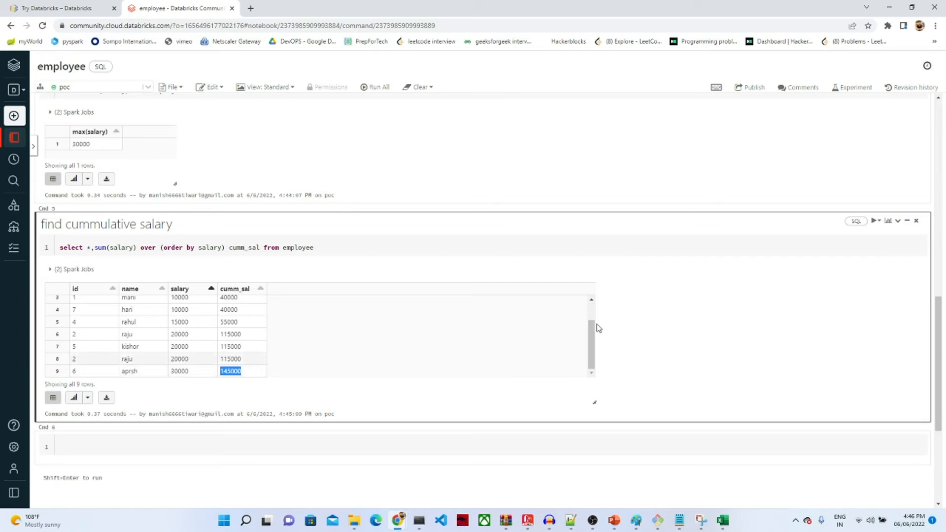
pyautogui.scroll(2, 591, 312)
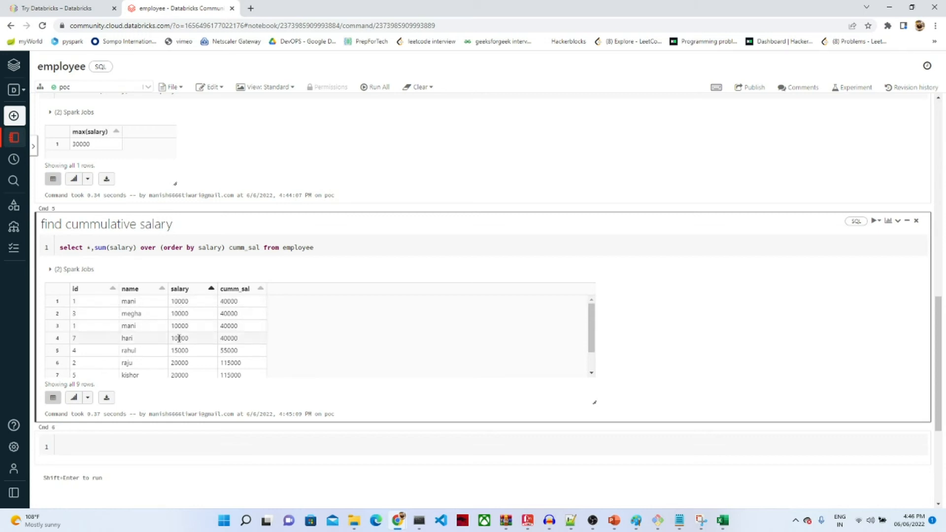
pyautogui.doubleClick(227, 338)
pyautogui.doubleClick(180, 350)
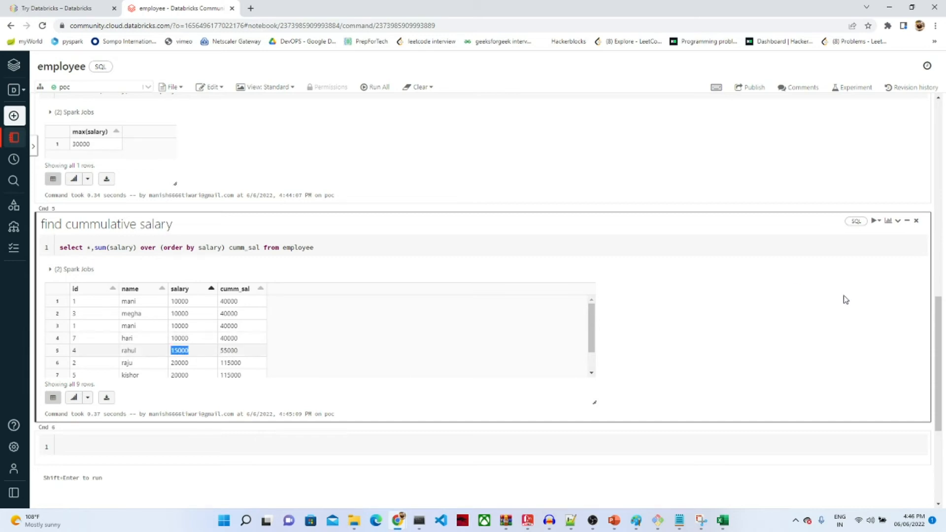
pyautogui.moveTo(940, 317); pyautogui.dragTo(917, 367)
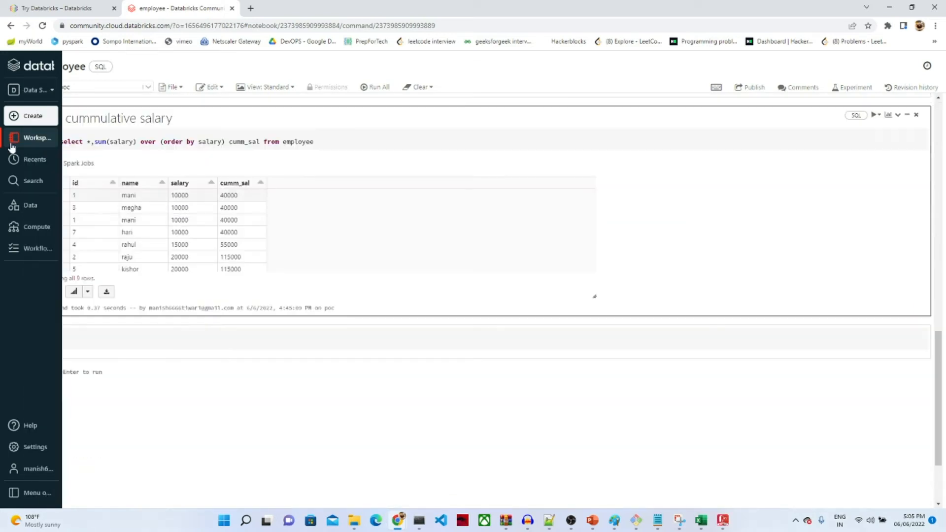
# Step: Create a notebook named 'emp1' with Python as default language on the poc cluster
pyautogui.moveTo(34, 141)
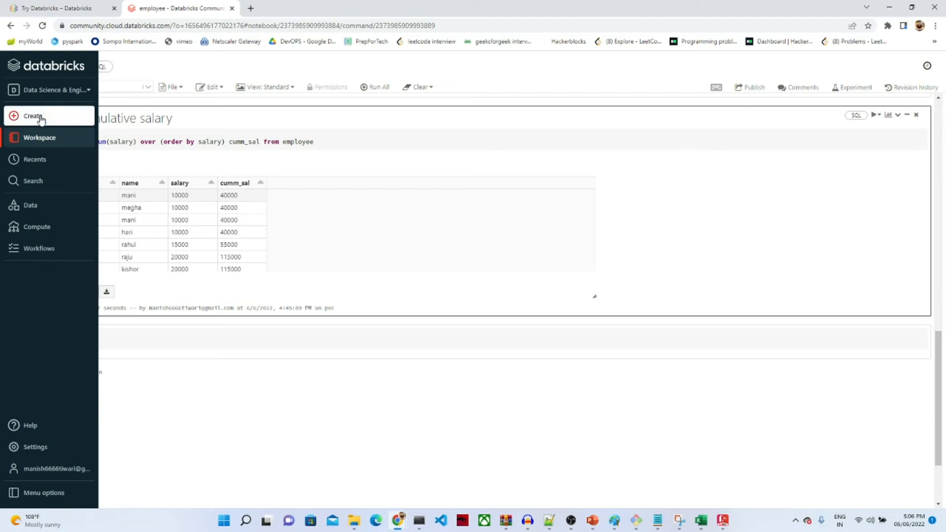
pyautogui.moveTo(41, 118)
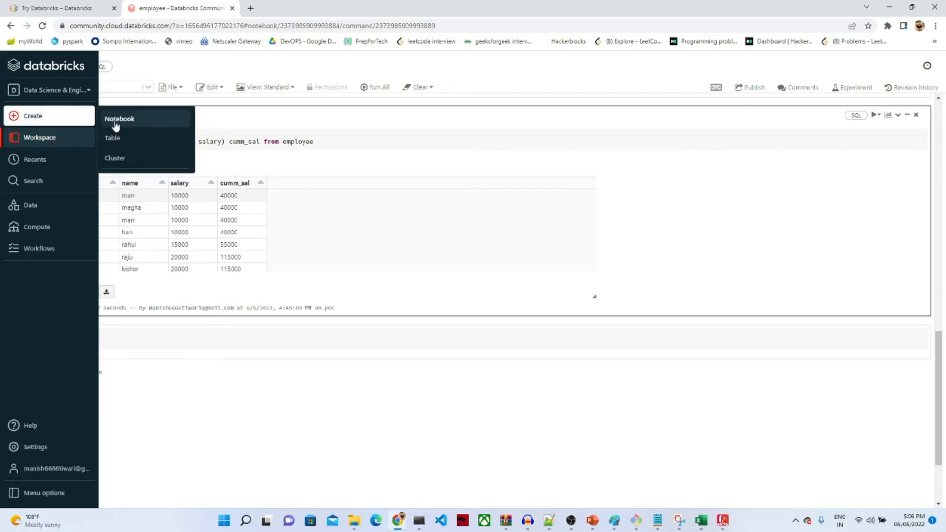
pyautogui.click(115, 123)
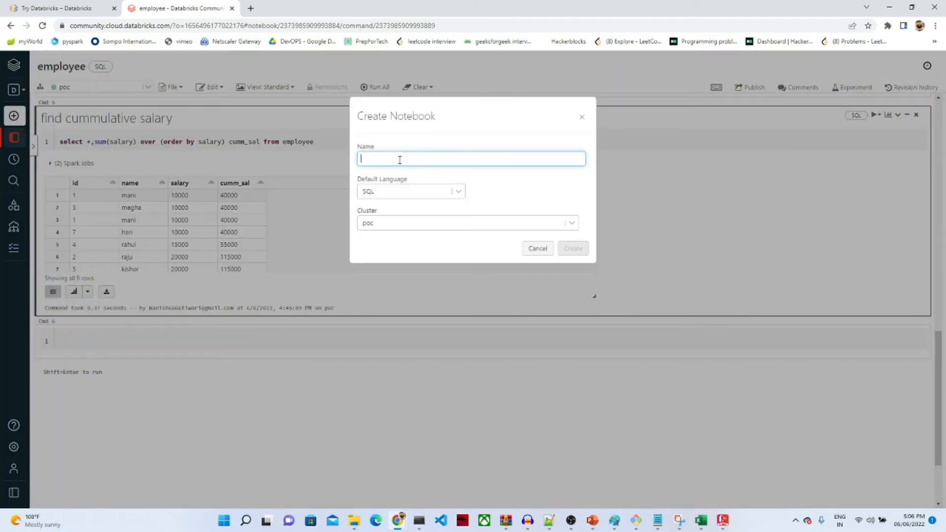
pyautogui.write('emp1')
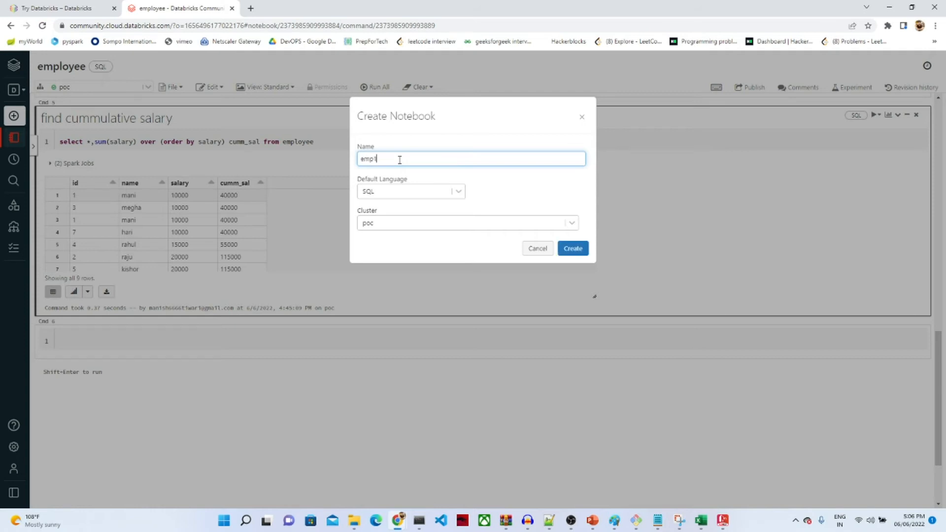
pyautogui.click(460, 195)
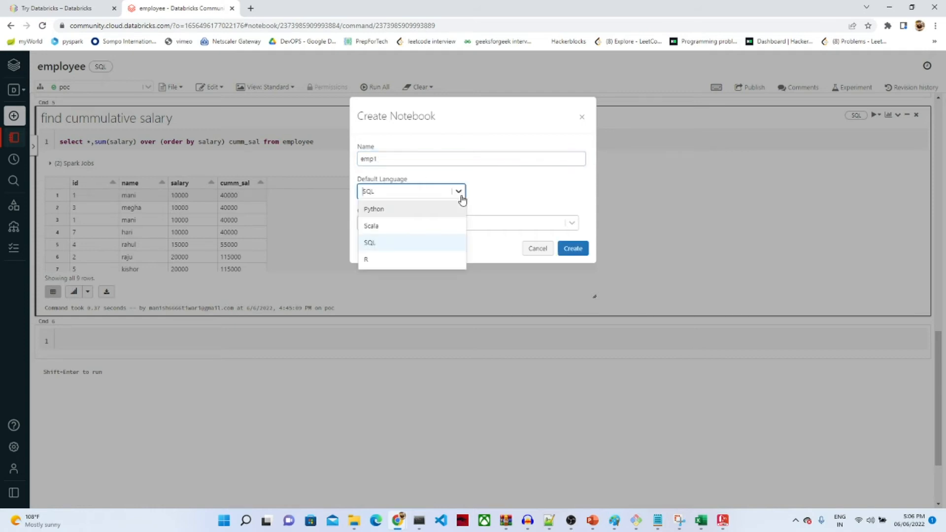
pyautogui.click(402, 211)
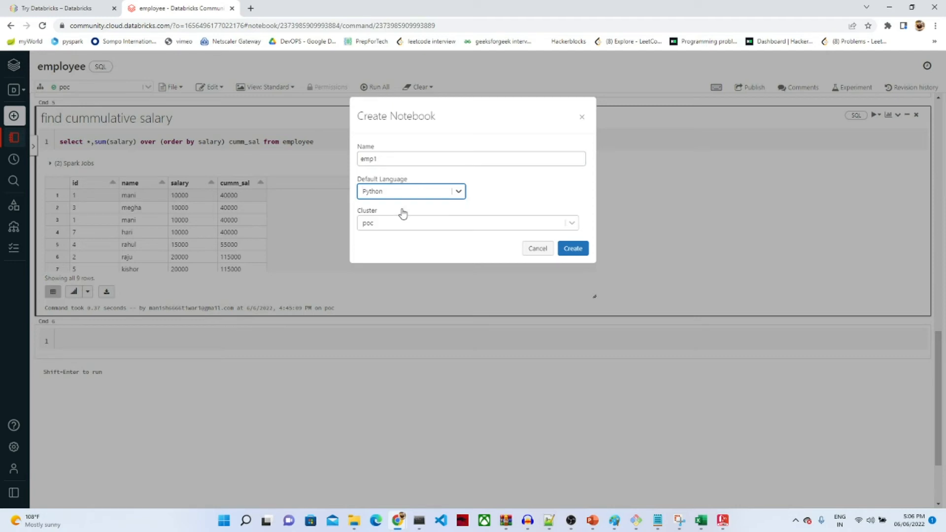
pyautogui.click(571, 249)
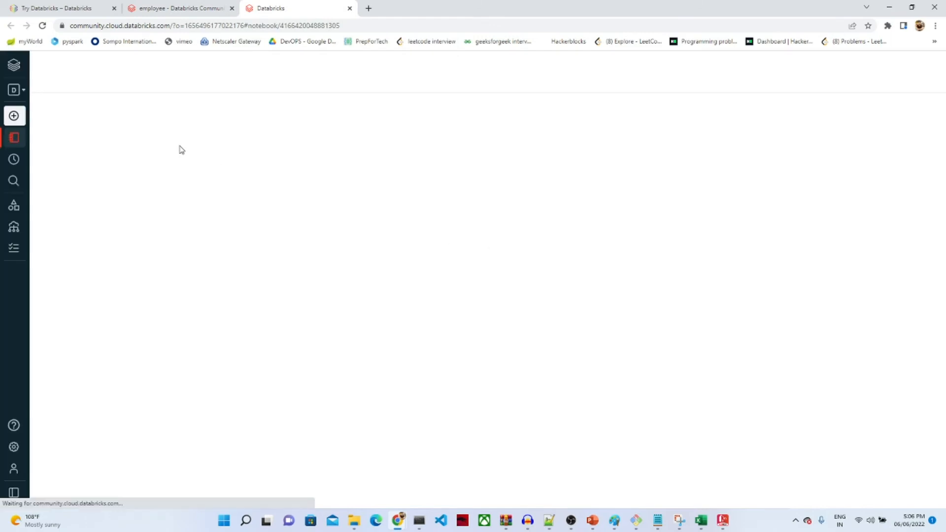
# Step: Set a=10 in the first cell and display a's value in the next
pyautogui.click(119, 118)
pyautogui.write('a=10')
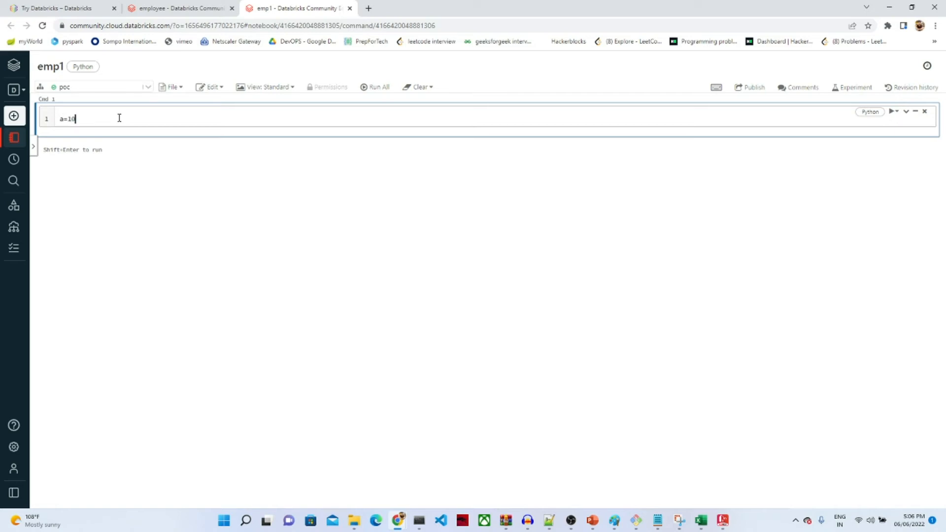
pyautogui.hotkey('shift', 'Return')
pyautogui.write('a')
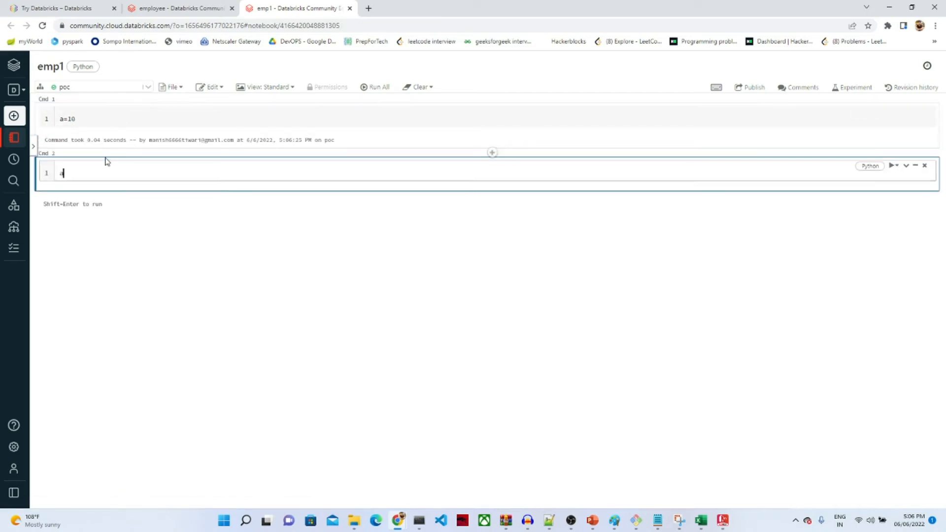
pyautogui.hotkey('shift', 'Return')
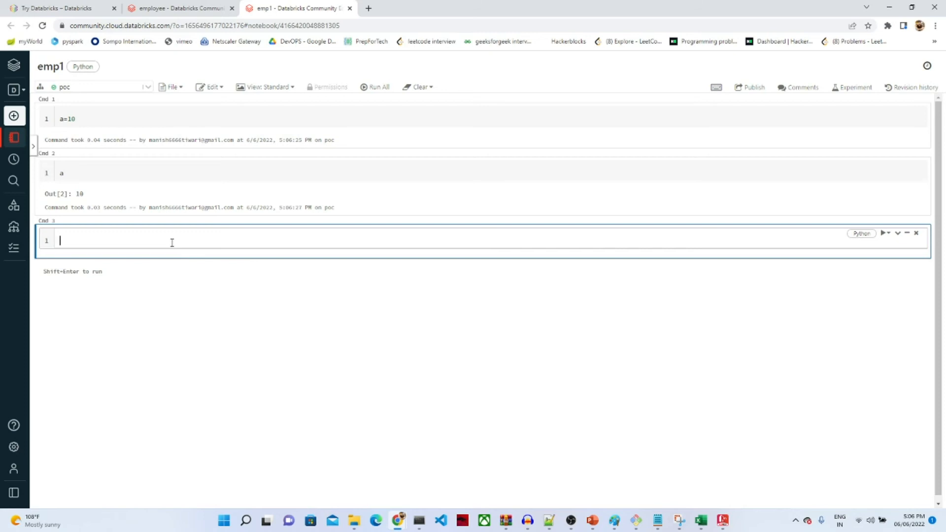
# Step: Run spark.sql(f"select * from emp") and assign the result to df
pyautogui.write('spark.')
pyautogui.write('sql(')
pyautogui.write('"sele')
pyautogui.write('ct ')
pyautogui.write('* from ')
pyautogui.write('rmp')
pyautogui.click(159, 240)
pyautogui.press('BackSpace')
pyautogui.write('emp")')
pyautogui.click(100, 242)
pyautogui.write('f')
pyautogui.click(195, 239)
pyautogui.hotkey('shift', 'Return')
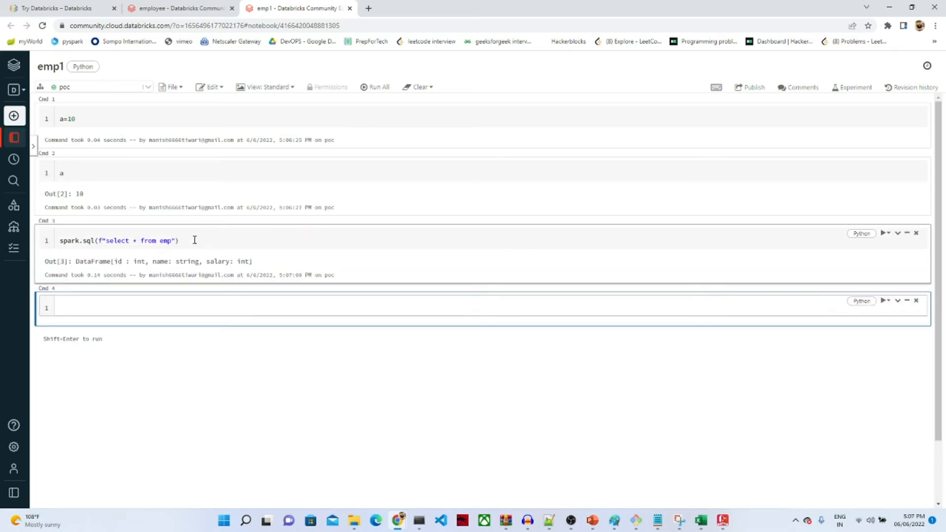
pyautogui.click(57, 241)
pyautogui.write('df=')
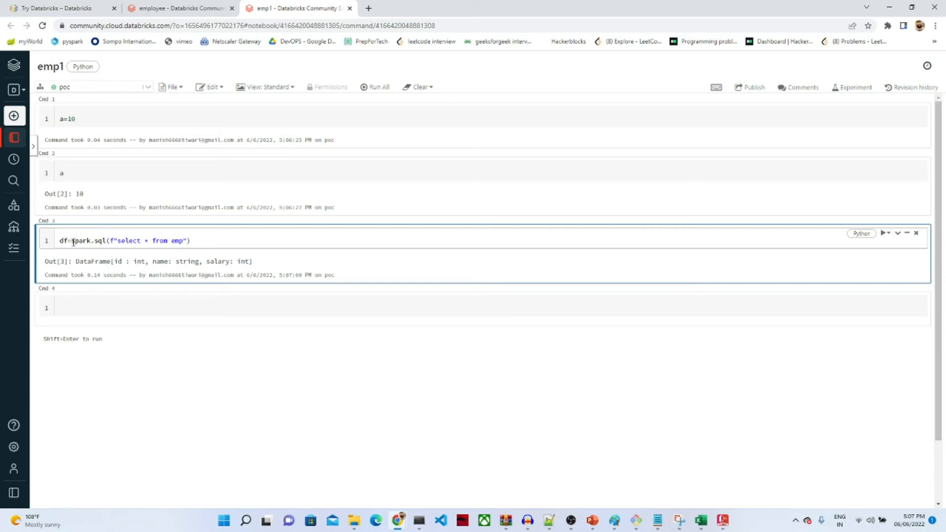
# Step: Highlight the spark.sql call and the select * from emp query text to explain them
pyautogui.moveTo(72, 242); pyautogui.dragTo(105, 240)
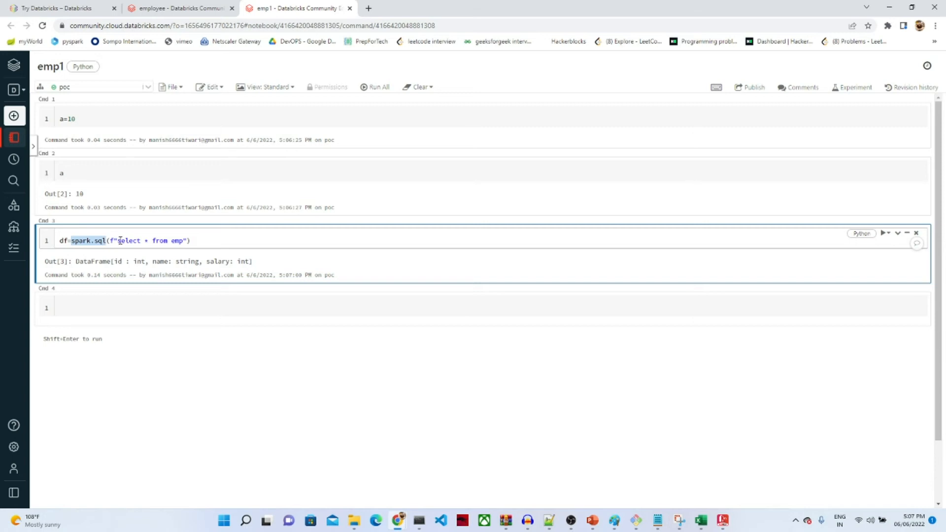
pyautogui.moveTo(118, 241); pyautogui.dragTo(180, 241)
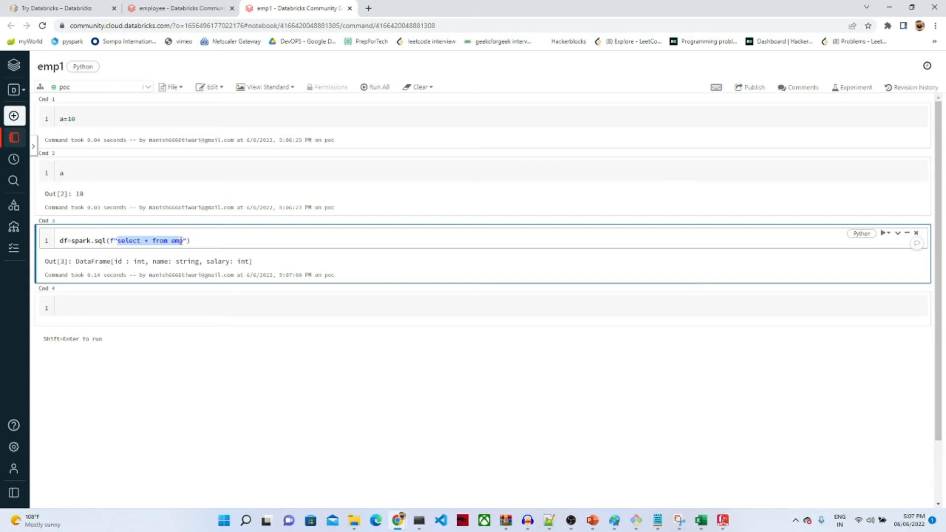
pyautogui.click(118, 242)
pyautogui.moveTo(119, 242); pyautogui.dragTo(180, 240)
pyautogui.click(77, 242)
pyautogui.moveTo(72, 242); pyautogui.dragTo(102, 243)
pyautogui.click(118, 240)
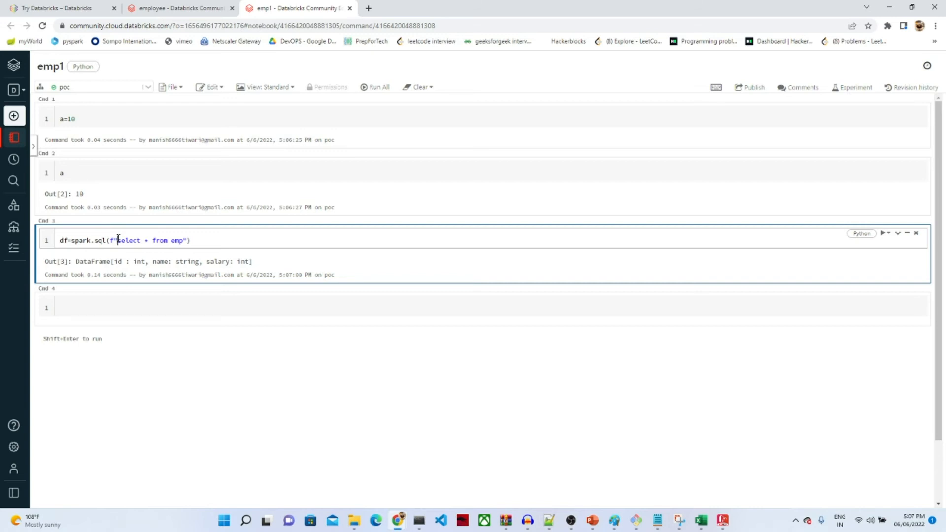
pyautogui.moveTo(77, 242); pyautogui.dragTo(103, 242)
pyautogui.click(118, 240)
pyautogui.doubleClick(140, 240)
# Step: Display the emp DataFrame with df.show(), re-running the df cell to fix the NameError
pyautogui.click(82, 301)
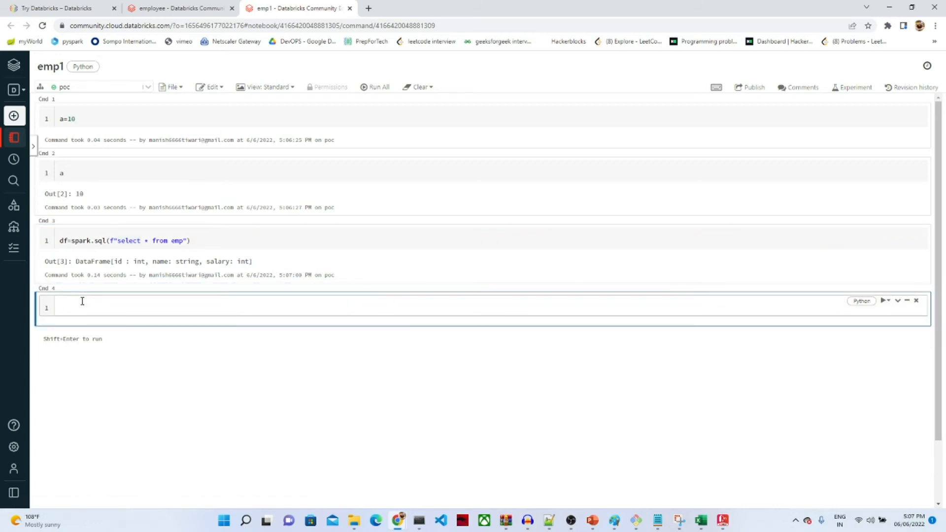
pyautogui.write('df.show()')
pyautogui.hotkey('shift', 'Return')
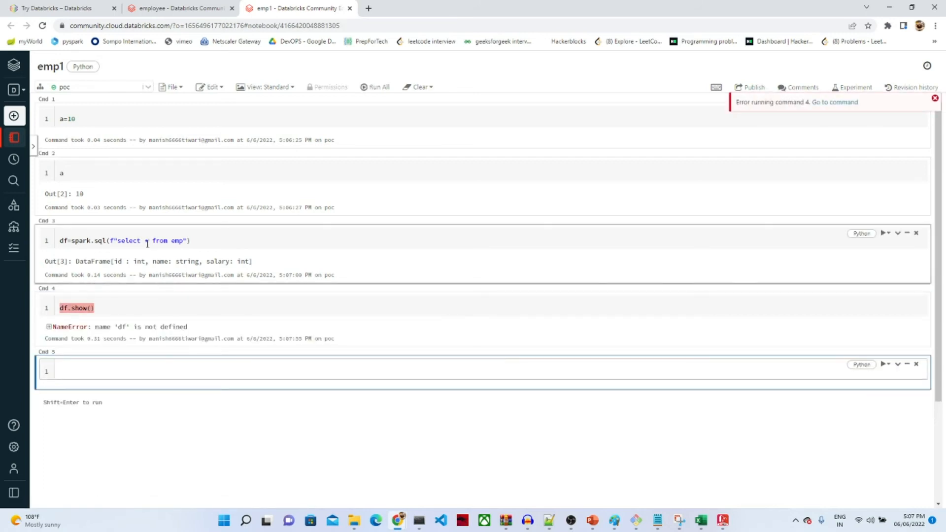
pyautogui.click(201, 243)
pyautogui.hotkey('shift', 'Return')
pyautogui.hotkey('shift', 'Return')
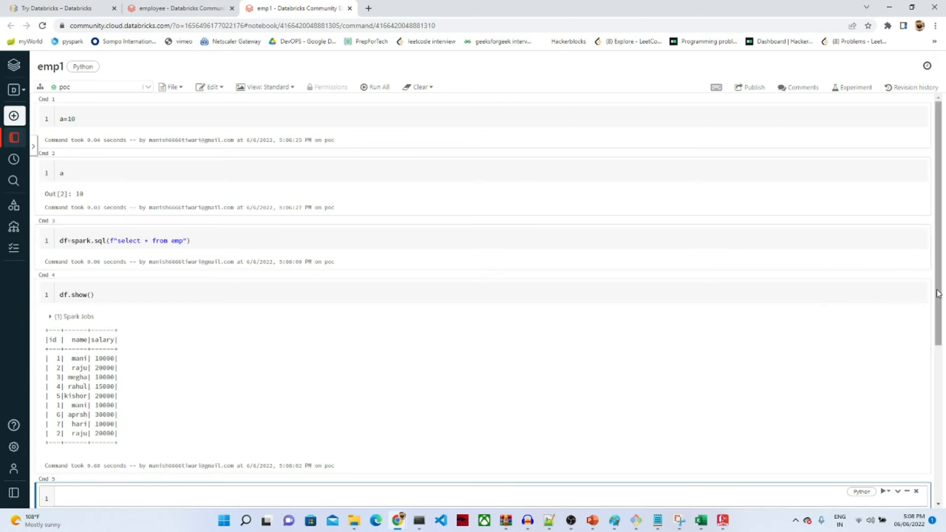
# Step: Count the DataFrame's rows with df.count() in the next cell, giving 9
pyautogui.moveTo(937, 293); pyautogui.dragTo(934, 342)
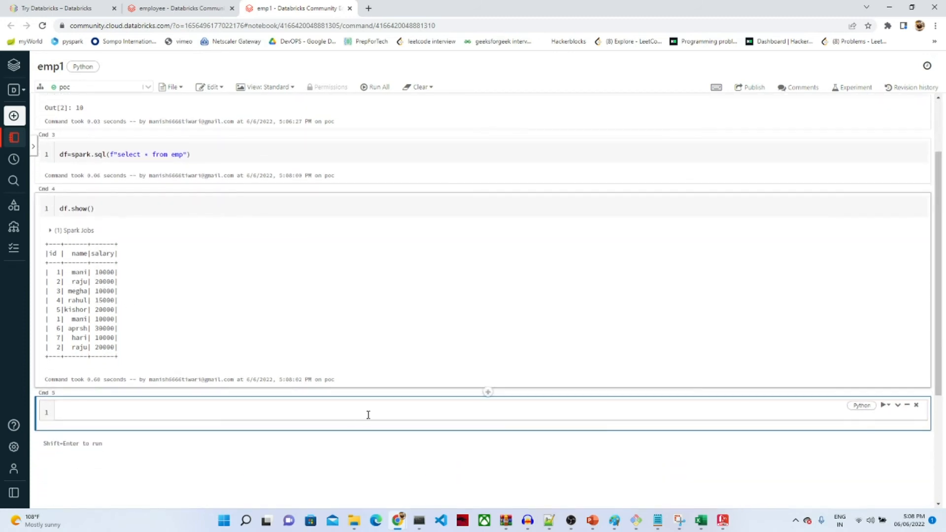
pyautogui.write('df')
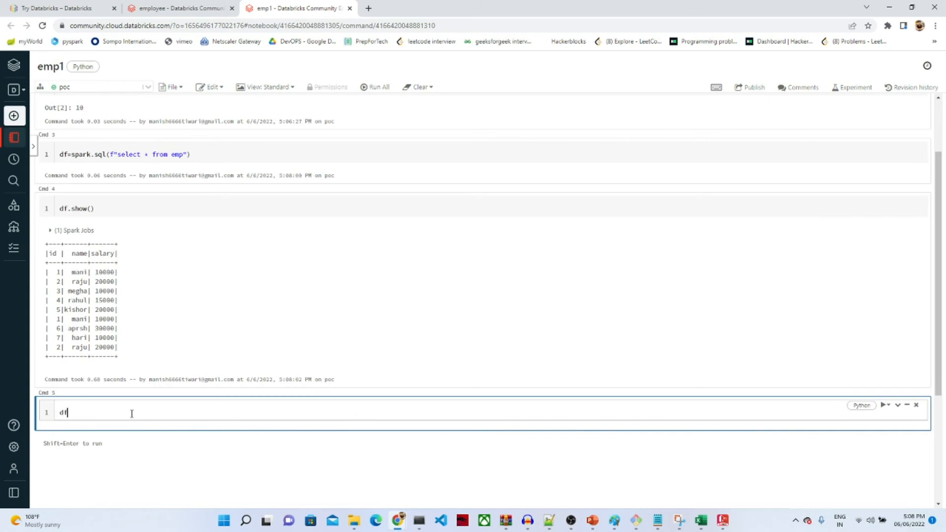
pyautogui.write('.count(')
pyautogui.hotkey('shift', 'Return')
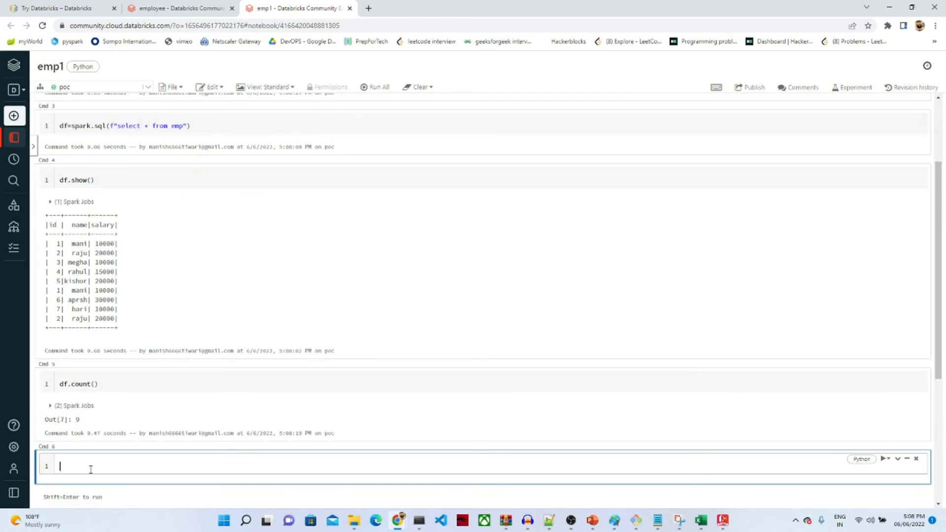
pyautogui.write('f')
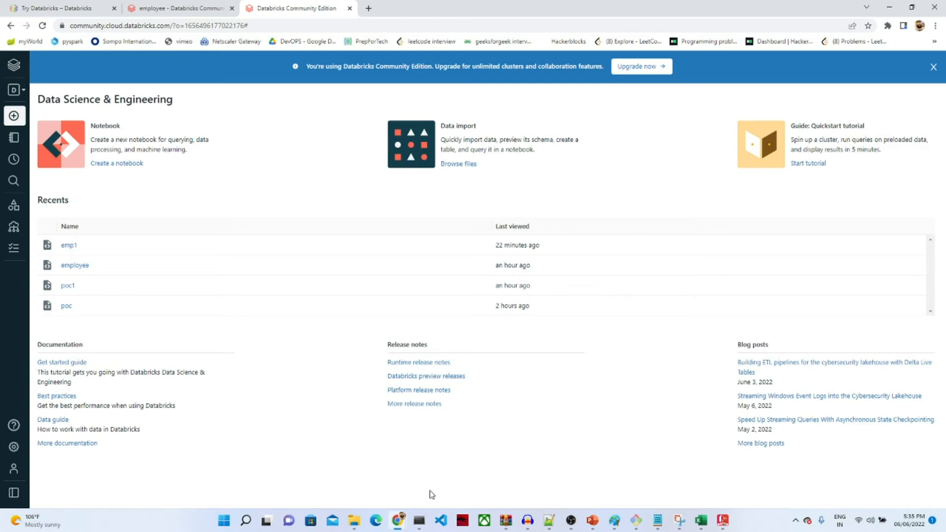
# Step: Open the test1 spreadsheet from the desktop and widen column E so the dates show
pyautogui.moveTo(352, 524)
pyautogui.press('super+d')
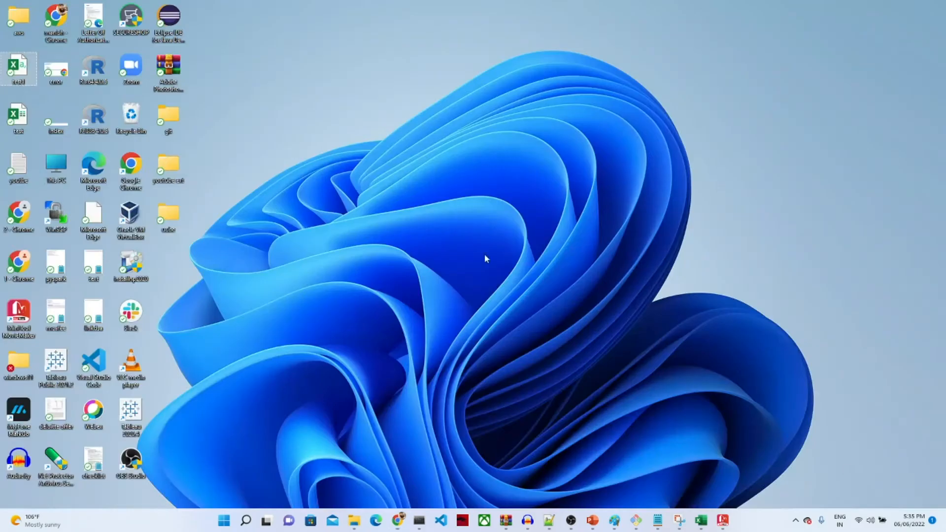
pyautogui.doubleClick(25, 67)
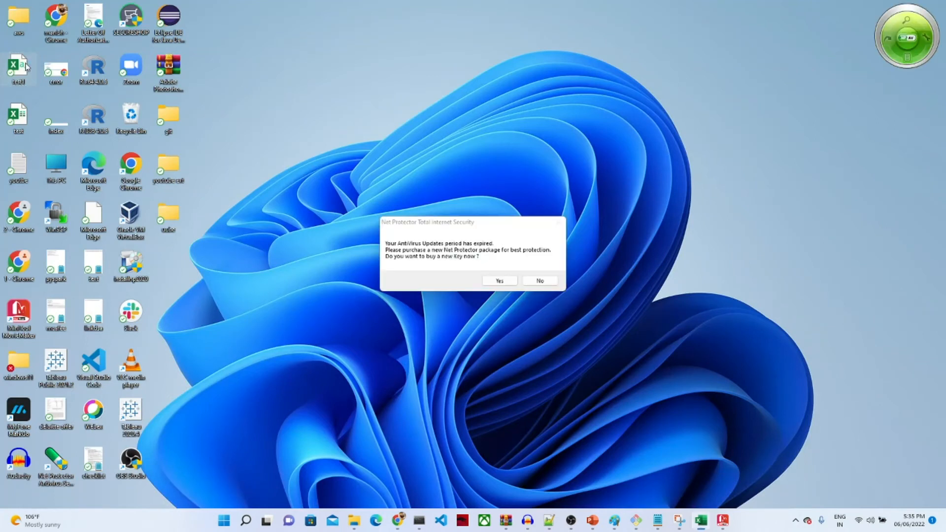
pyautogui.click(540, 282)
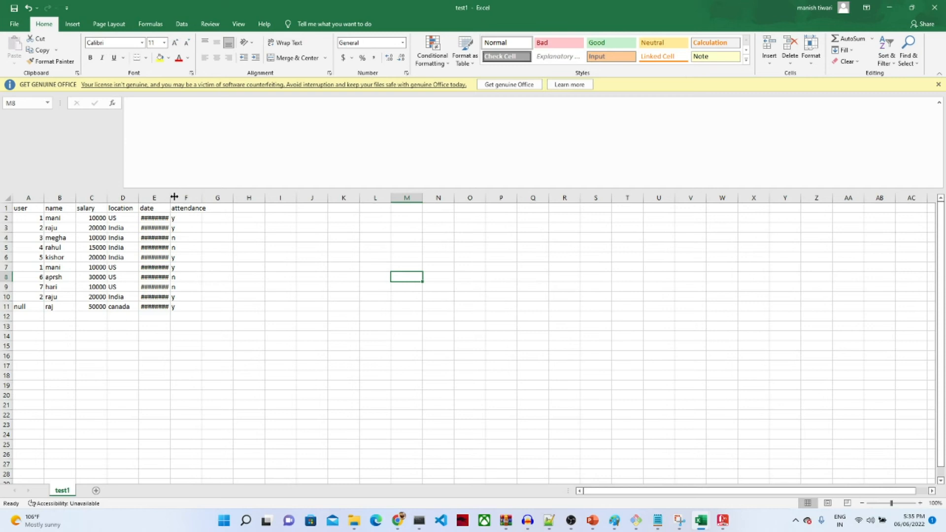
pyautogui.moveTo(169, 197); pyautogui.dragTo(408, 197)
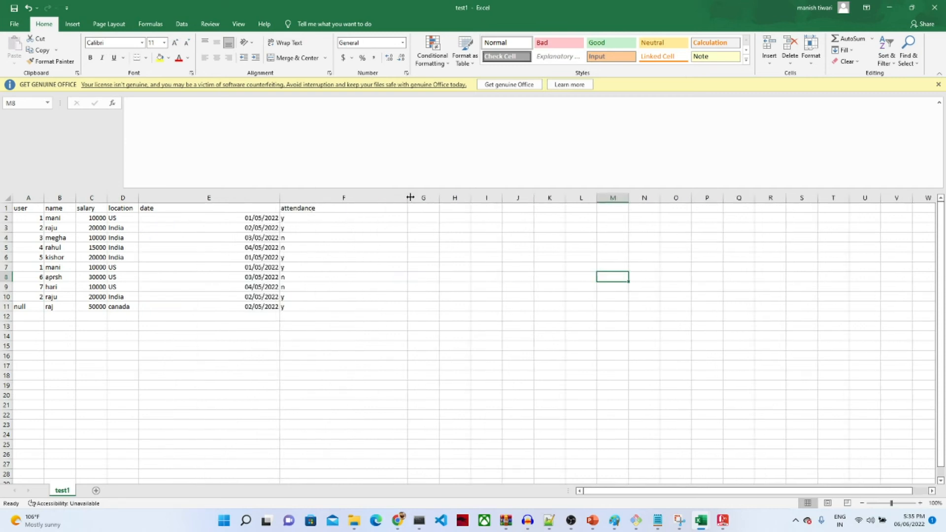
# Step: Inspect the data: duplicate rows 2, 7 and 10 and the null user value in A11
pyautogui.click(30, 198)
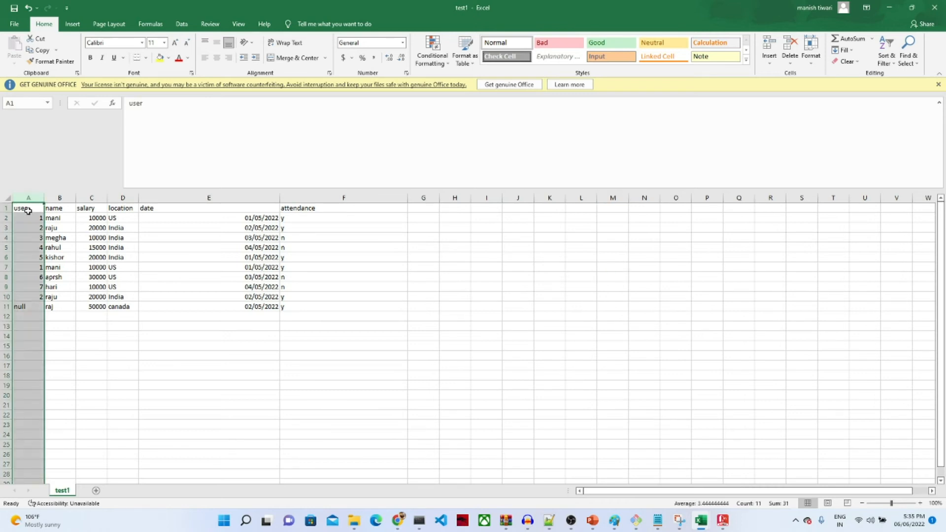
pyautogui.click(28, 210)
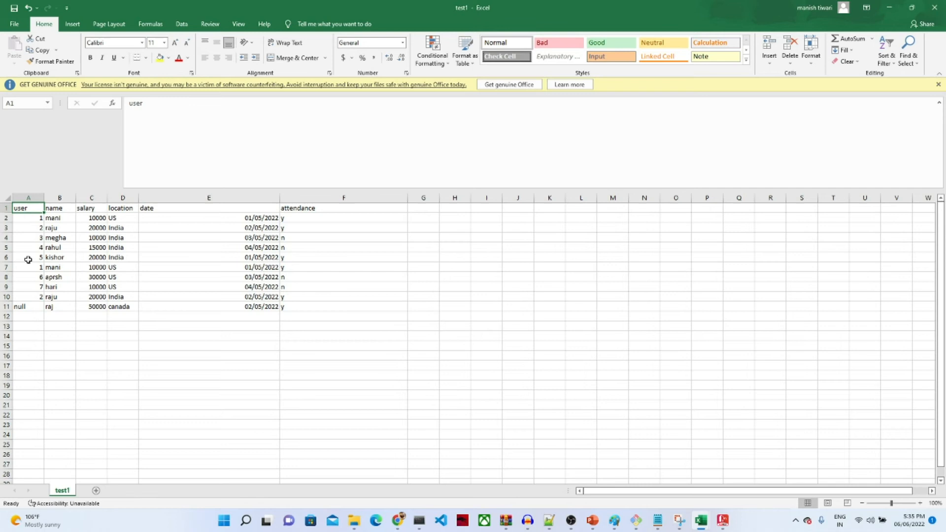
pyautogui.click(7, 219)
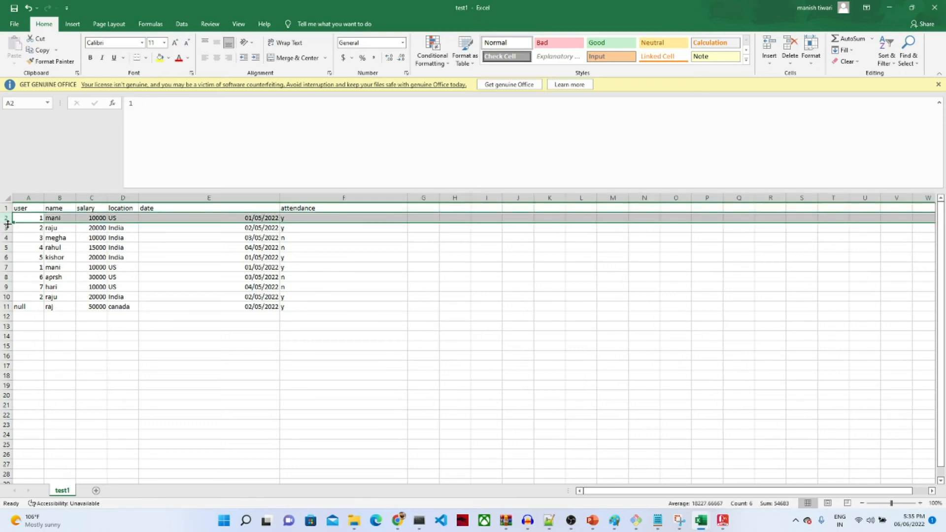
pyautogui.click(5, 267)
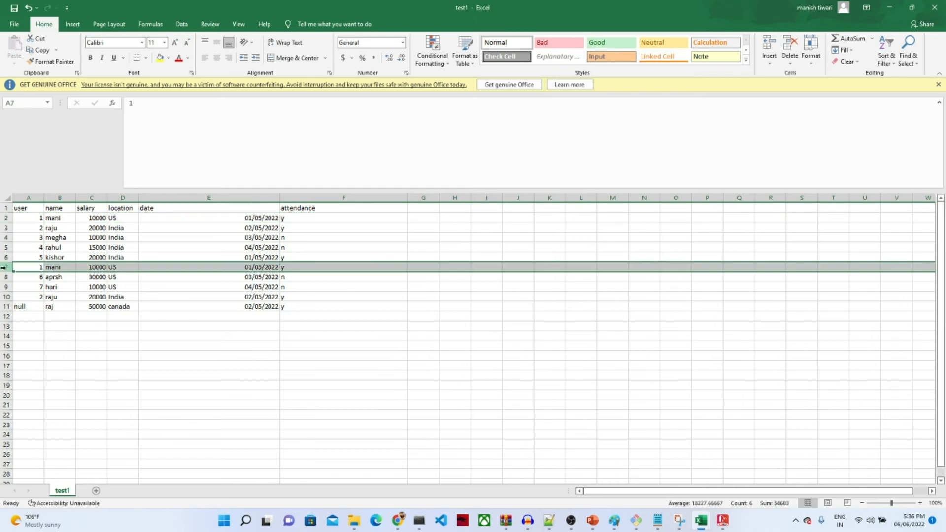
pyautogui.click(6, 297)
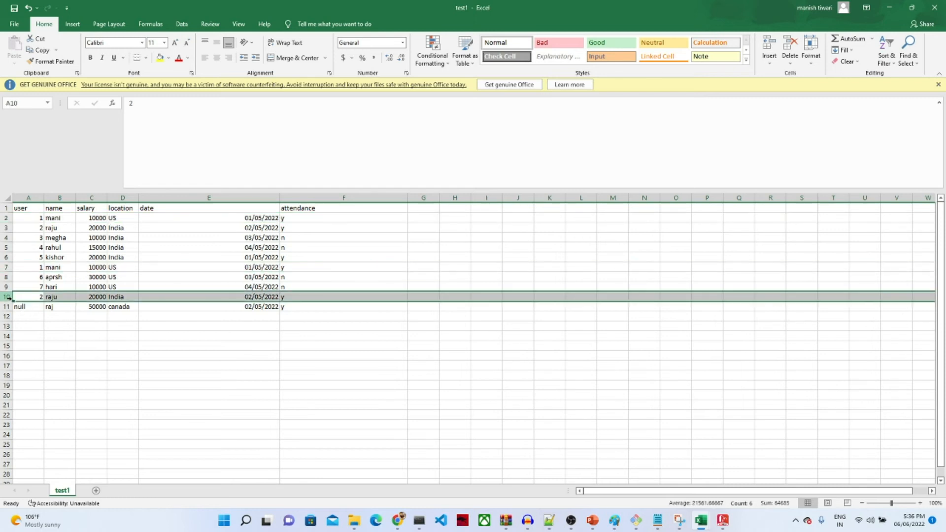
pyautogui.click(37, 308)
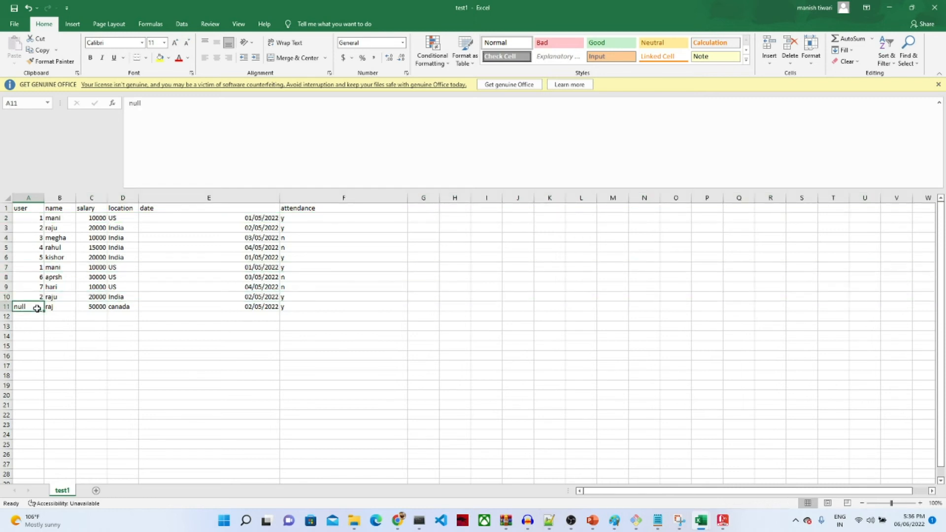
# Step: Review columns A–F (user, name, salary, location, date, attendance), then close test1 without saving
pyautogui.click(30, 197)
pyautogui.click(59, 197)
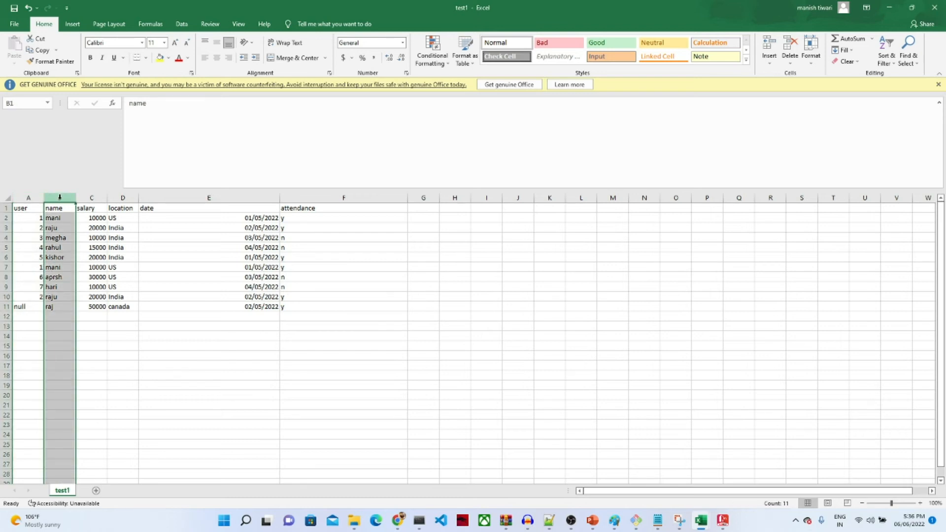
pyautogui.click(85, 197)
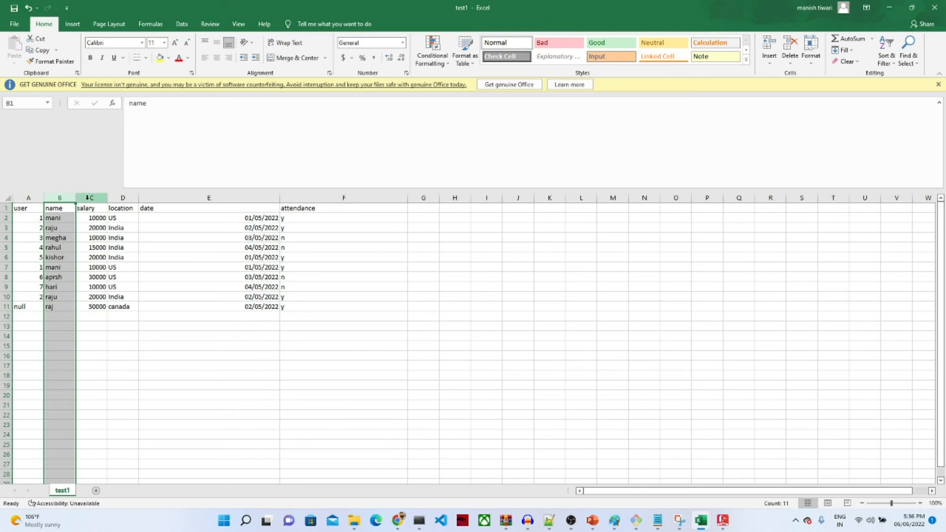
pyautogui.click(127, 198)
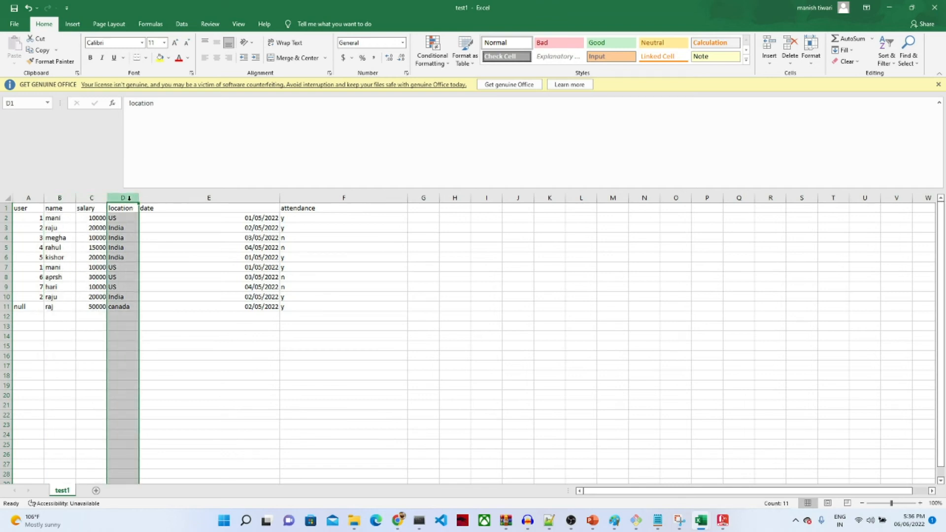
pyautogui.click(194, 198)
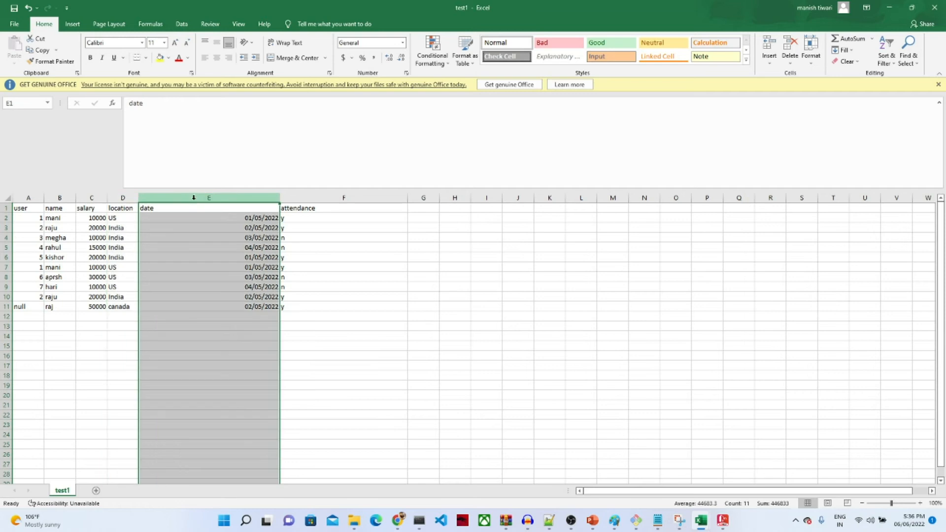
pyautogui.click(304, 197)
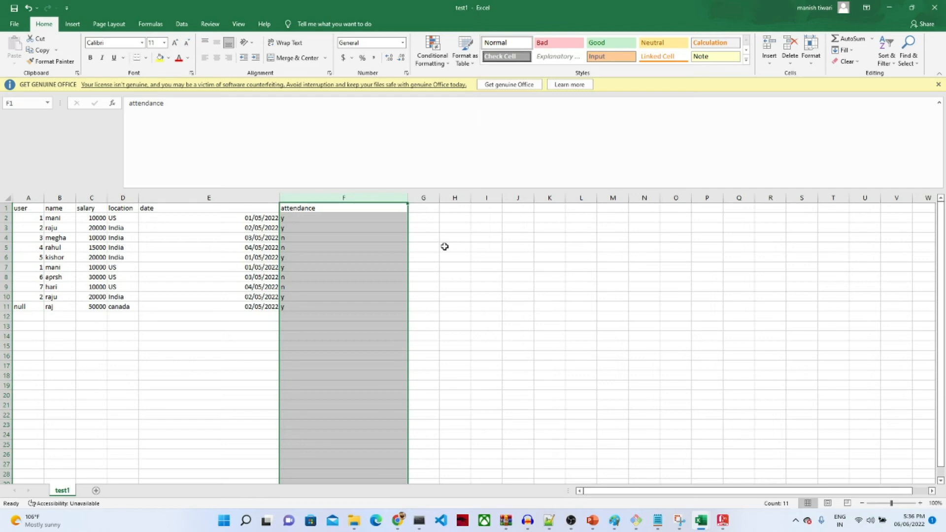
pyautogui.click(198, 334)
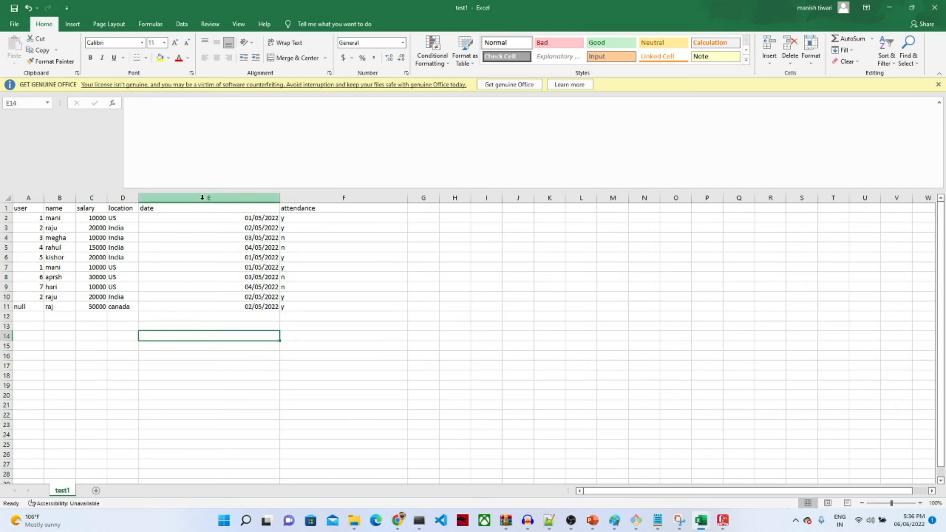
pyautogui.click(937, 6)
pyautogui.click(480, 270)
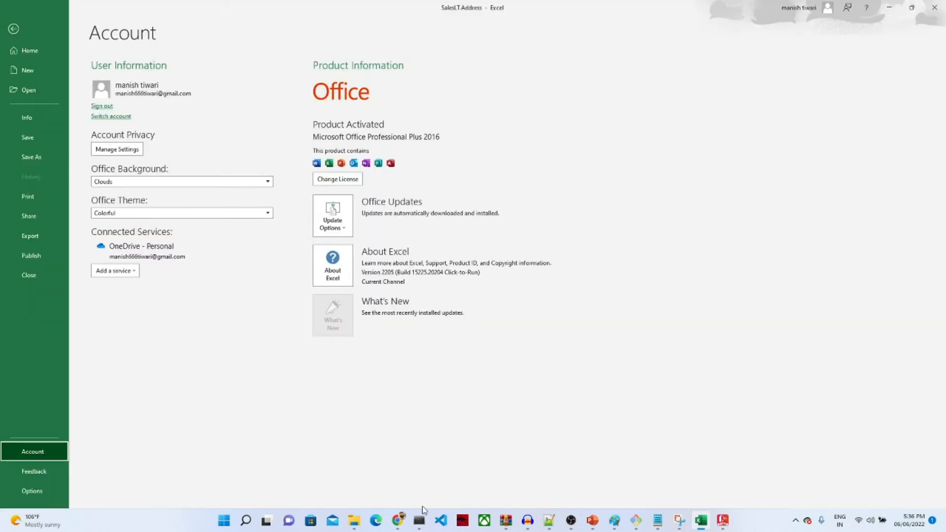
# Step: From Data, start a new table and upload test1.csv
pyautogui.moveTo(398, 519)
pyautogui.click(451, 458)
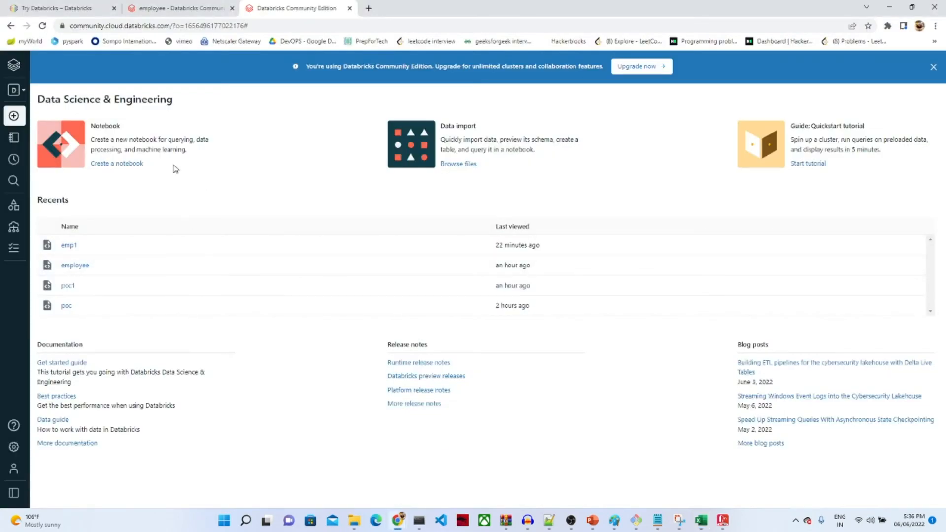
pyautogui.moveTo(25, 171)
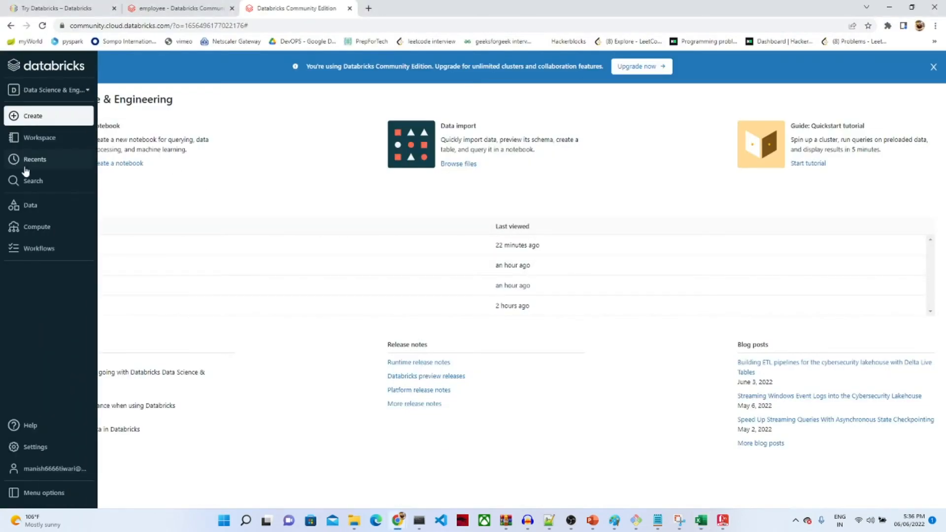
pyautogui.click(36, 206)
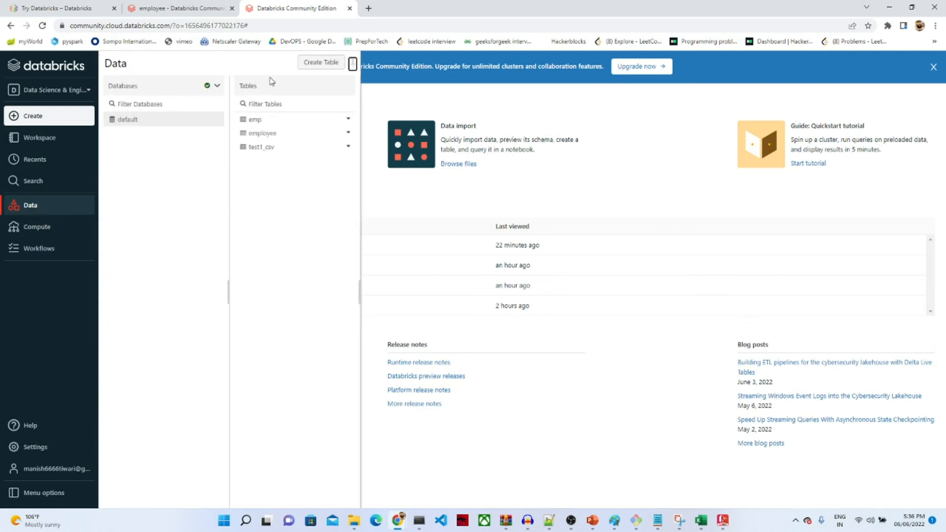
pyautogui.click(319, 68)
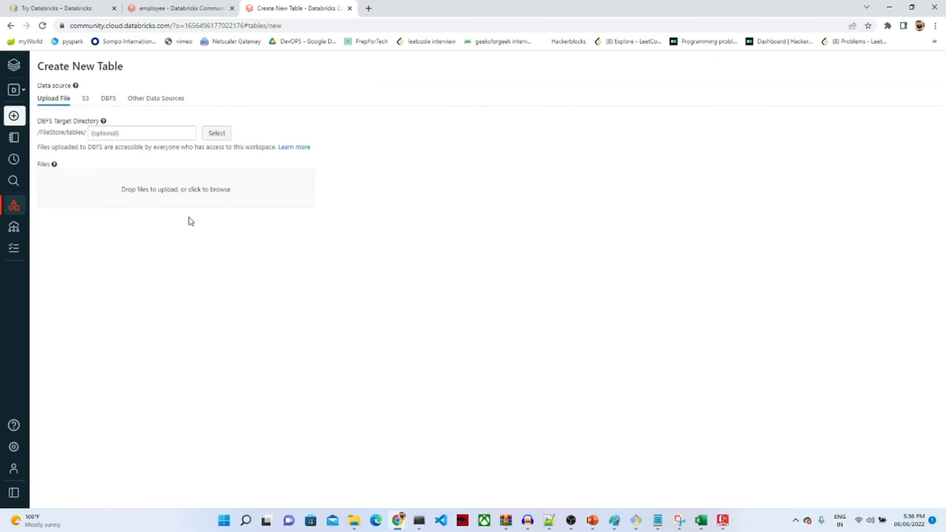
pyautogui.click(205, 196)
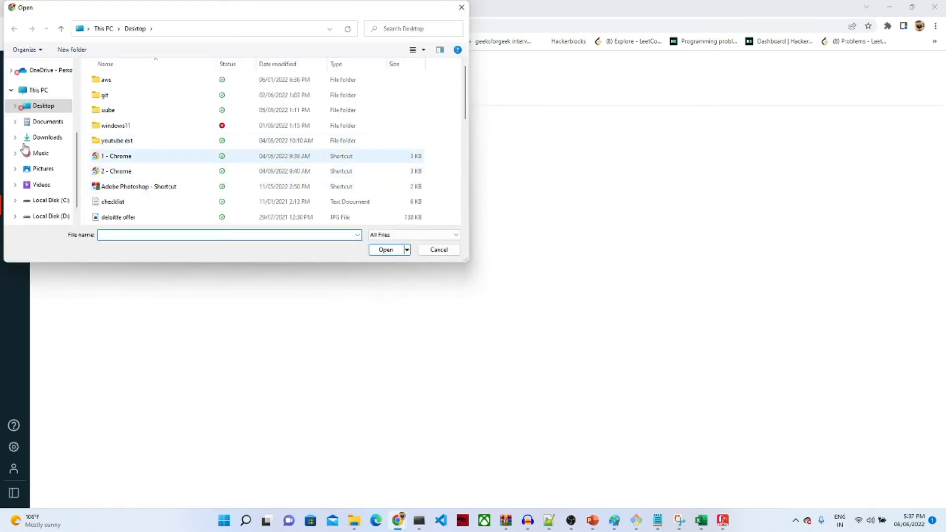
pyautogui.scroll(-7, 467, 116)
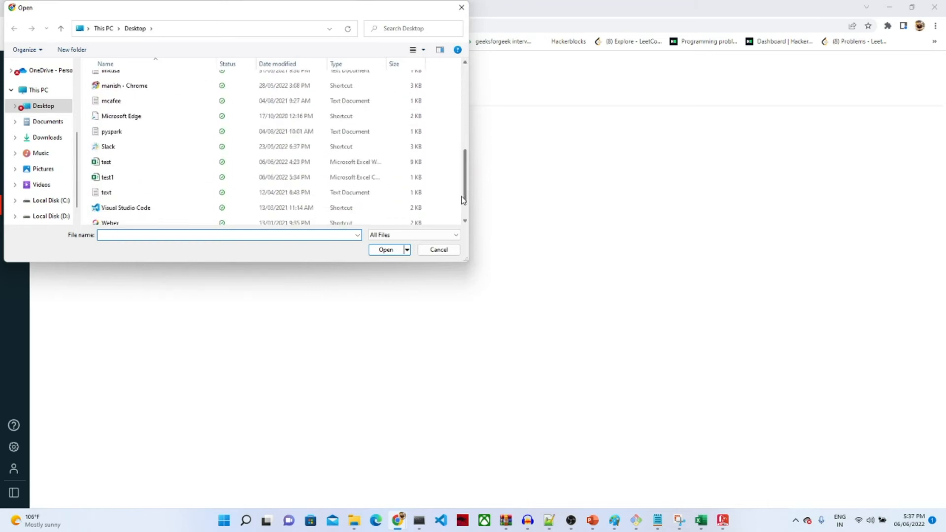
pyautogui.doubleClick(106, 177)
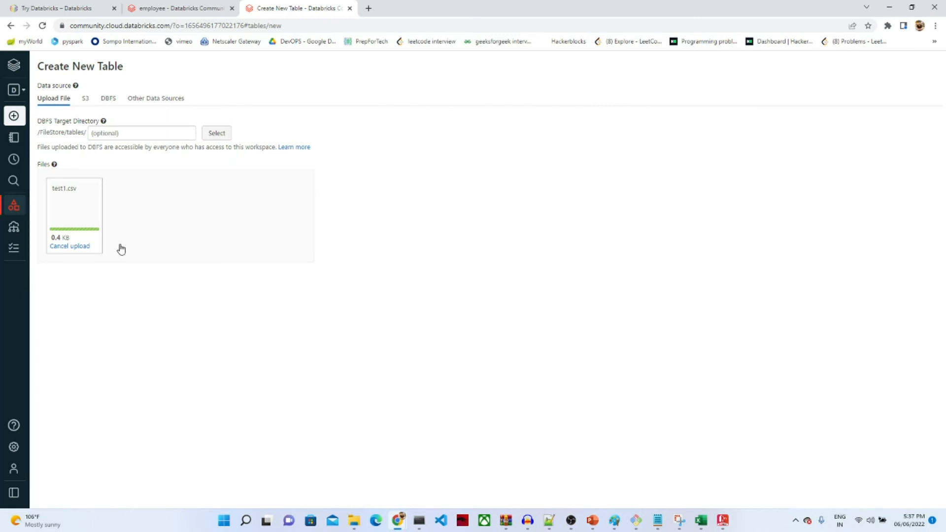
# Step: Build the table with the UI, previewing the uploaded data on the poc cluster
pyautogui.click(66, 295)
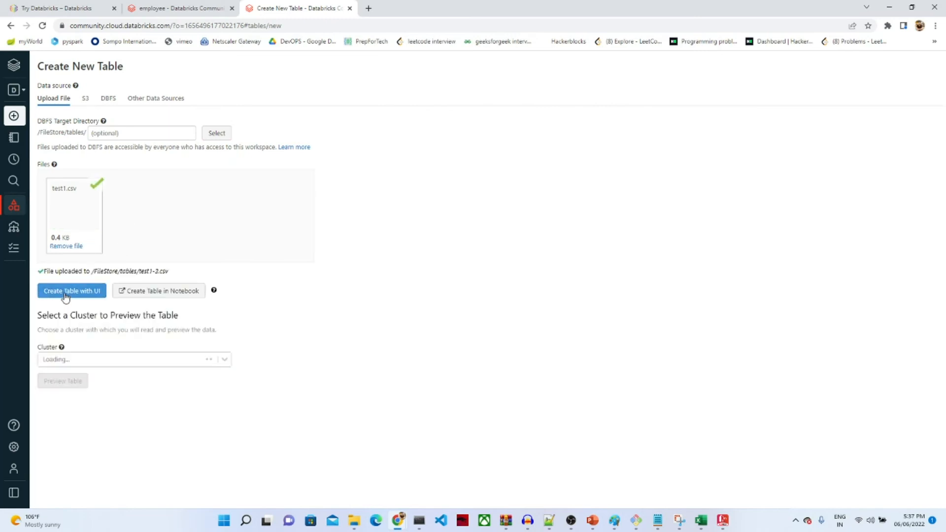
pyautogui.click(98, 358)
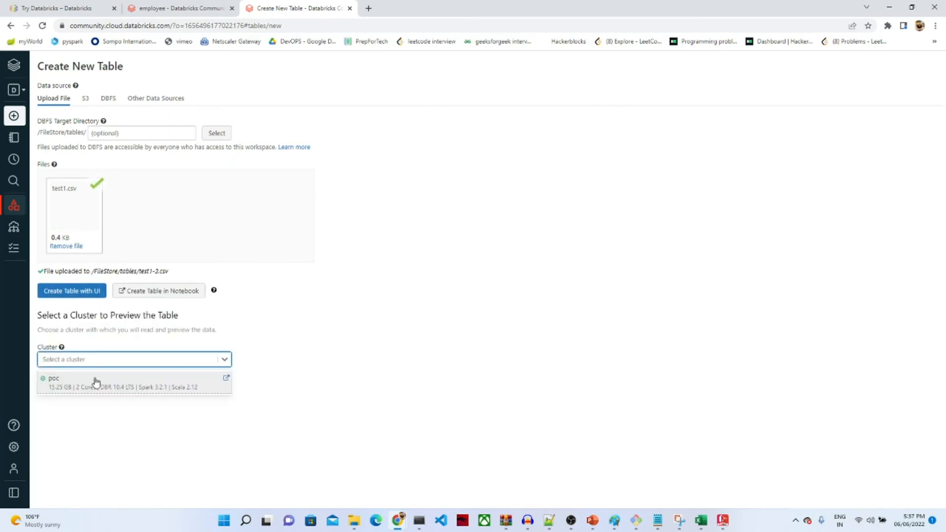
pyautogui.click(95, 382)
pyautogui.click(74, 384)
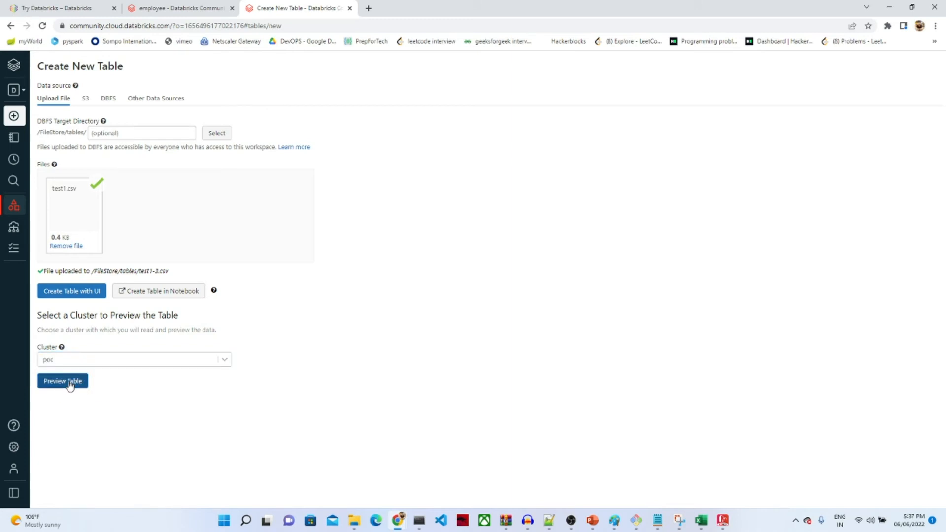
pyautogui.scroll(-3, 437, 368)
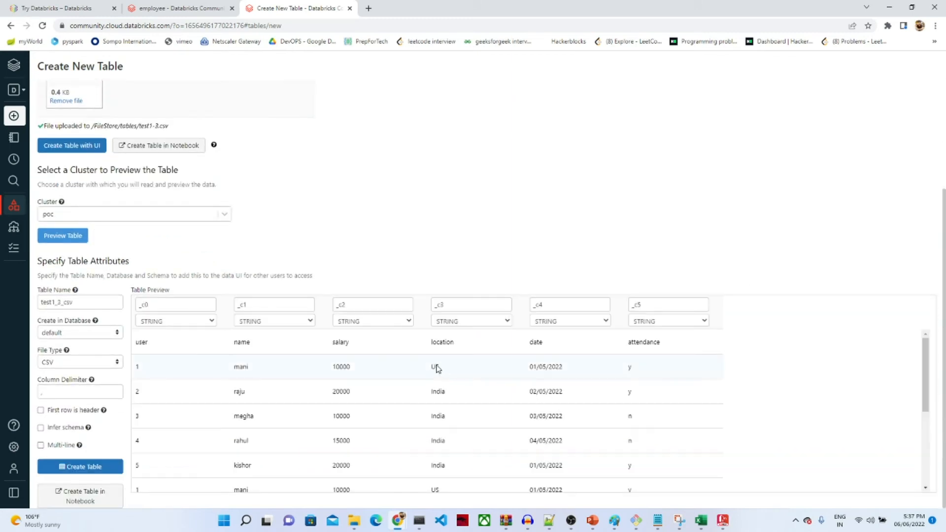
# Step: Name the table employee1 and enable First row is header and Infer schema
pyautogui.click(80, 303)
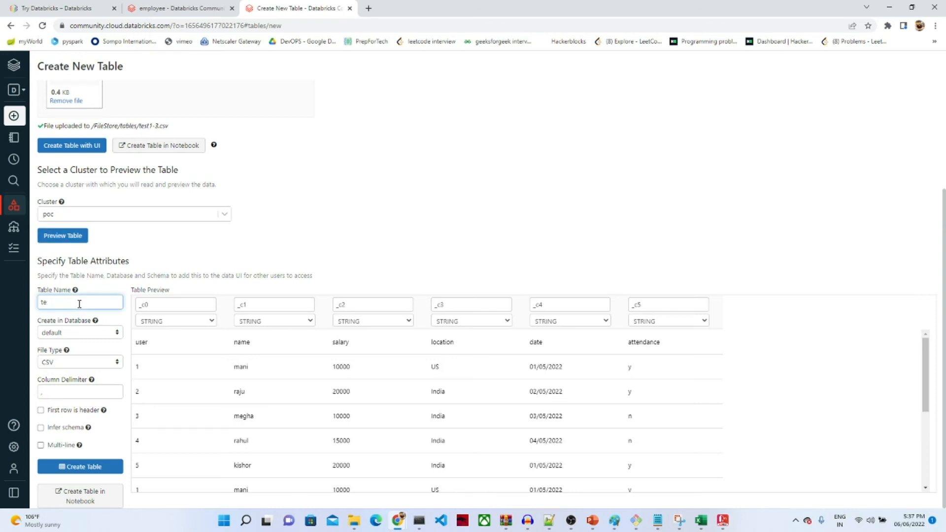
pyautogui.press('BackSpace')
pyautogui.press('BackSpace')
pyautogui.write('employee_')
pyautogui.press('BackSpace')
pyautogui.write('12')
pyautogui.click(41, 411)
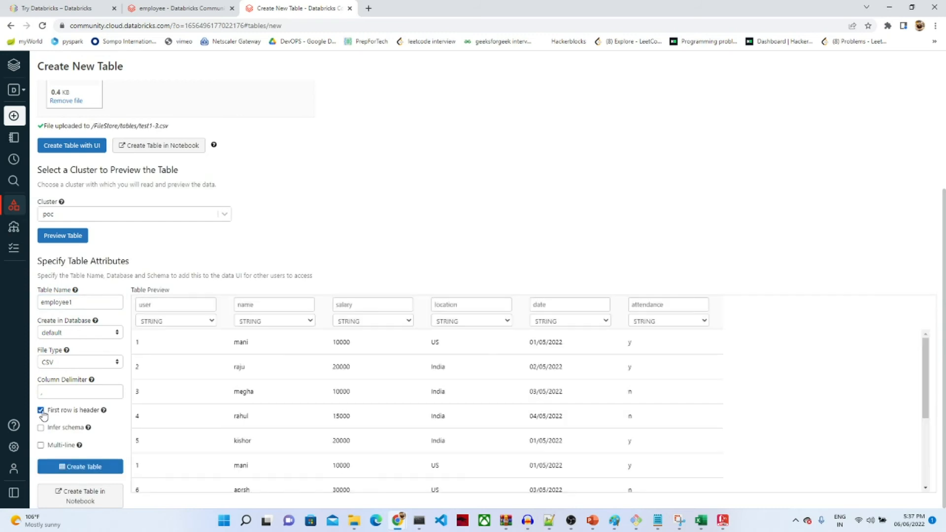
pyautogui.click(41, 429)
# Step: Set user to INT, date to TIMESTAMP, keep attendance STRING, and create the table
pyautogui.click(204, 323)
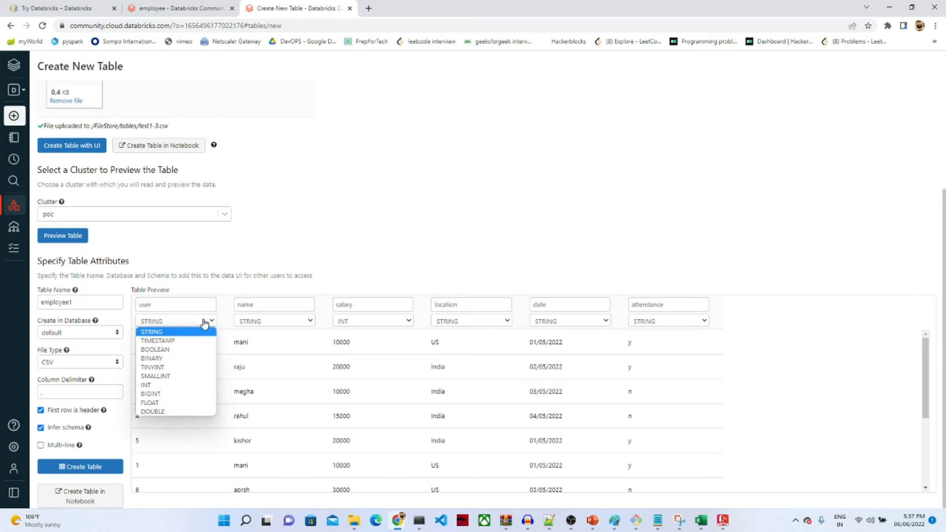
pyautogui.click(153, 385)
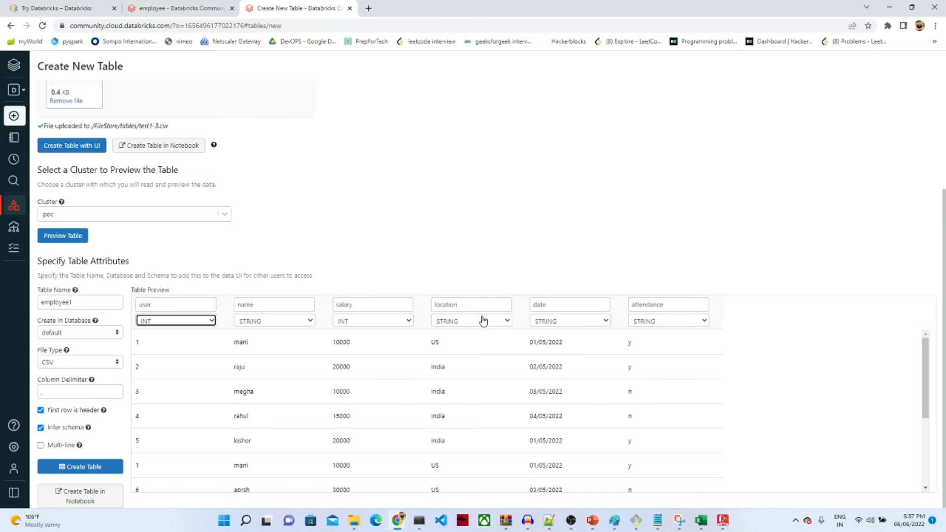
pyautogui.click(566, 320)
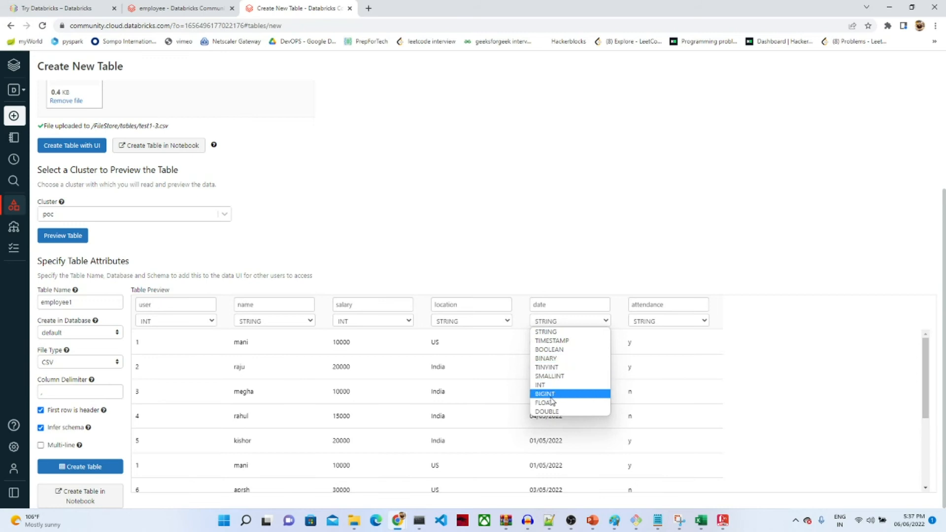
pyautogui.click(566, 342)
pyautogui.click(659, 323)
pyautogui.click(660, 323)
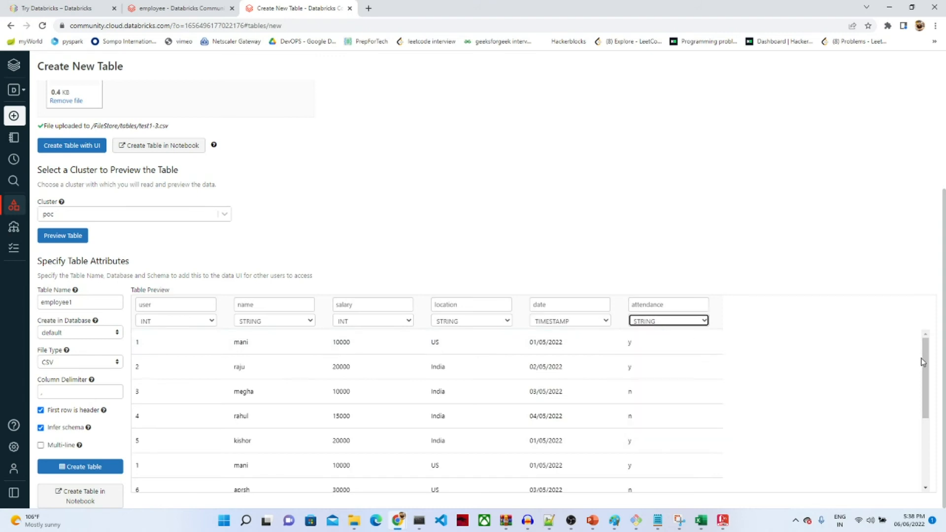
pyautogui.moveTo(923, 372); pyautogui.dragTo(915, 464)
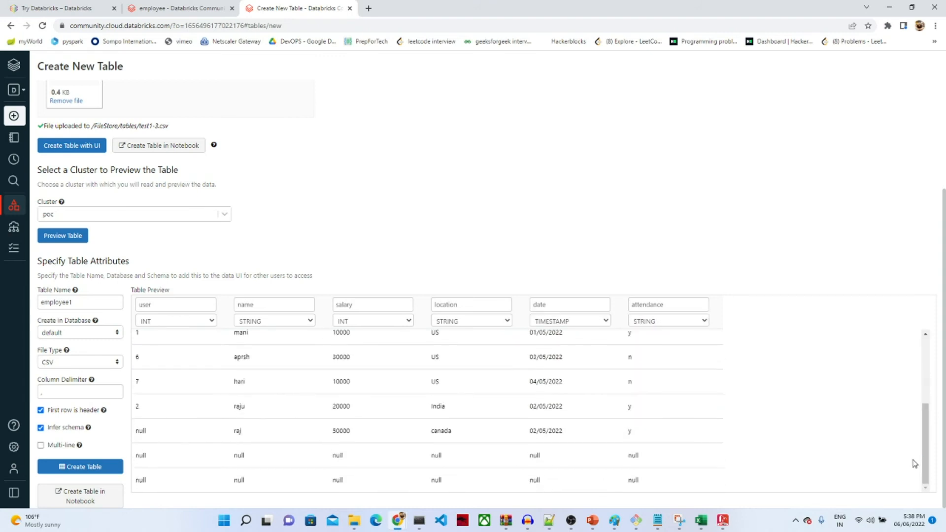
pyautogui.click(69, 468)
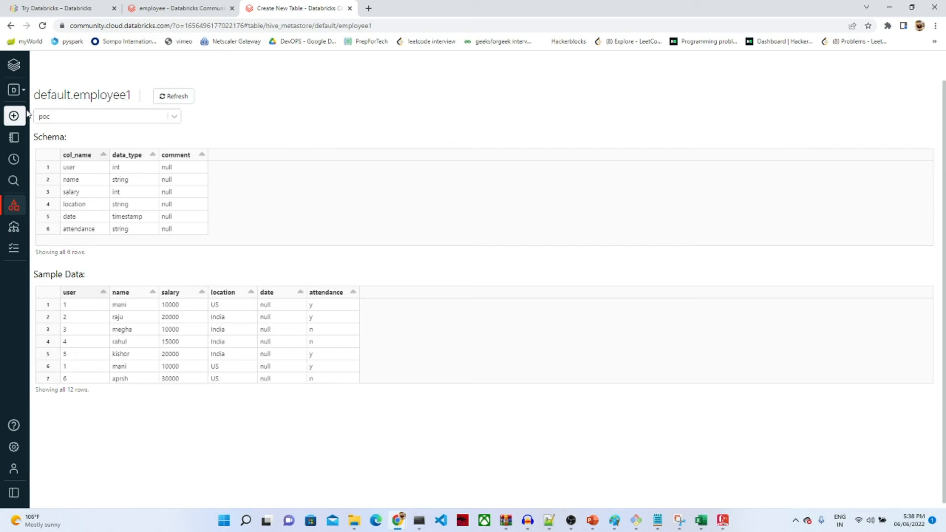
# Step: Create the employee1 notebook with SQL as its default language on poc, then enter its first cell
pyautogui.moveTo(29, 115)
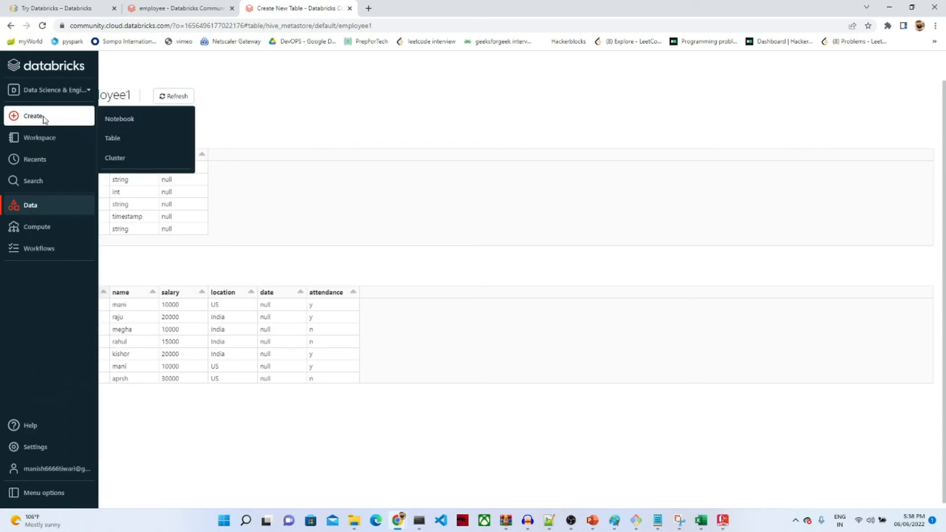
pyautogui.click(128, 120)
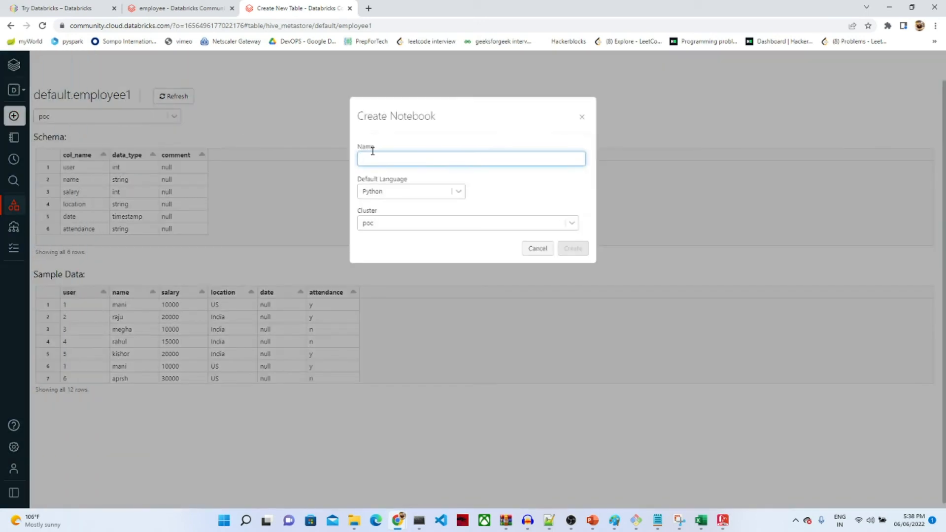
pyautogui.write('employee1')
pyautogui.click(459, 192)
pyautogui.click(370, 243)
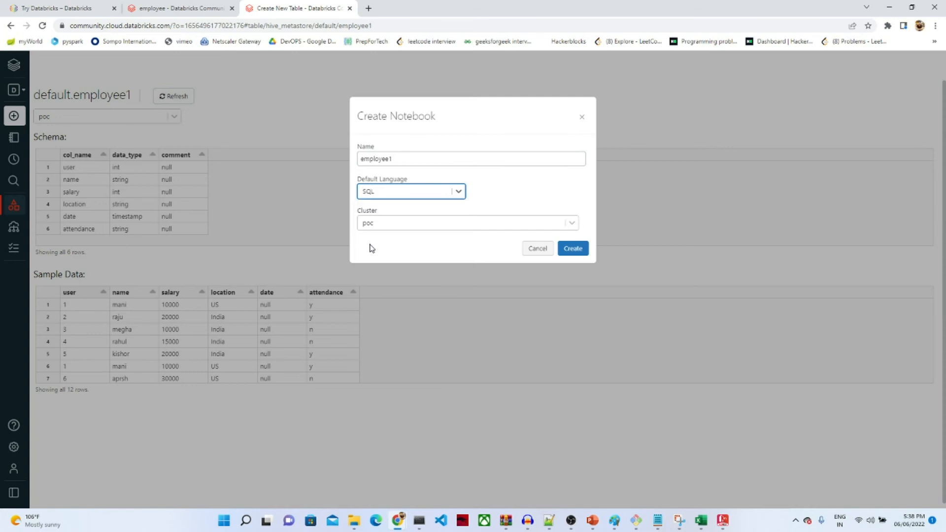
pyautogui.click(563, 244)
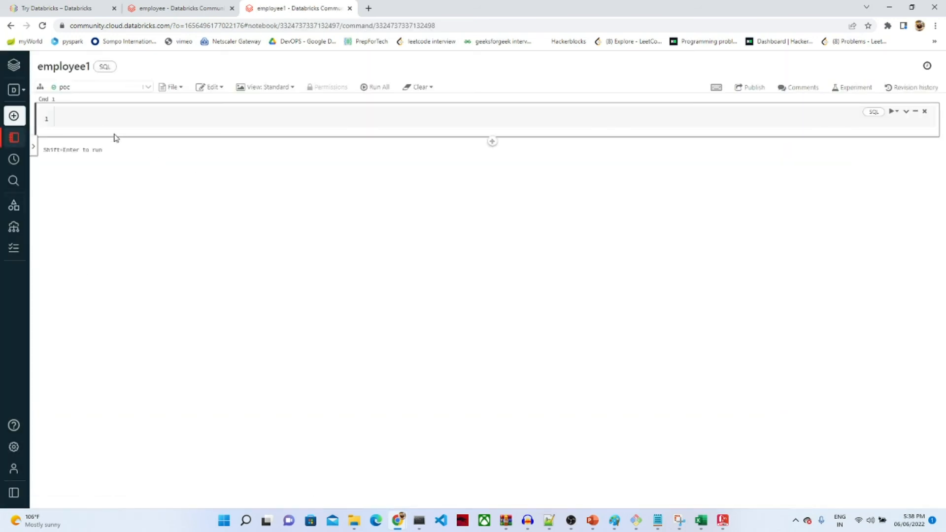
pyautogui.click(102, 117)
# Step: Run show tables in the first cell and pick out employee1 from the results
pyautogui.write('show table')
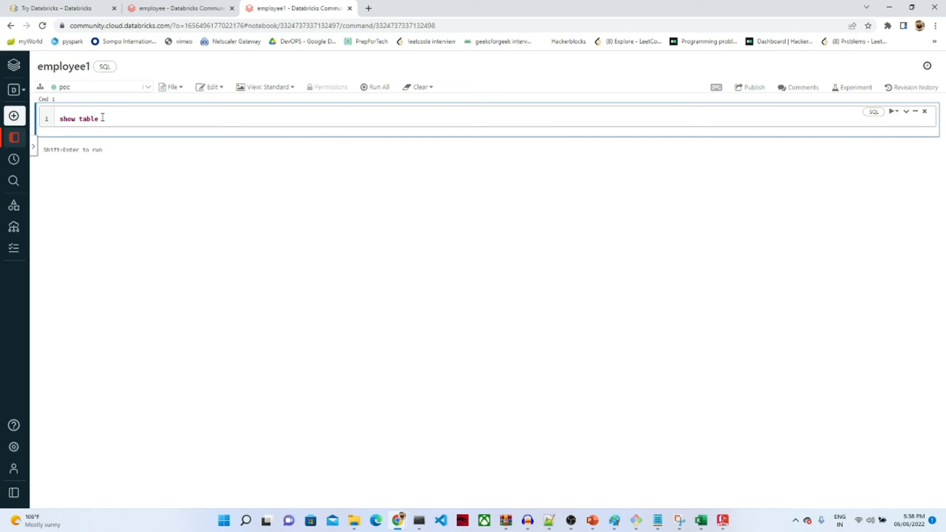
pyautogui.write('s')
pyautogui.hotkey('shift', 'Return')
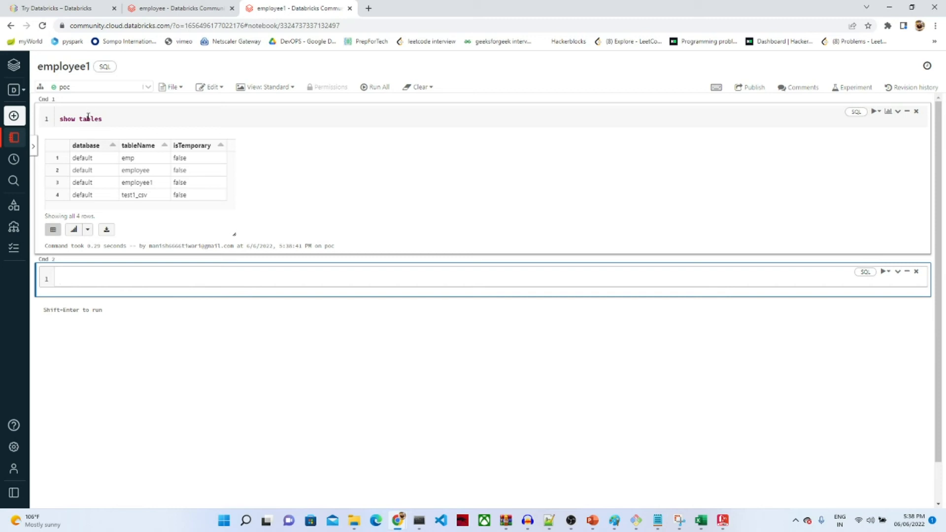
pyautogui.doubleClick(145, 182)
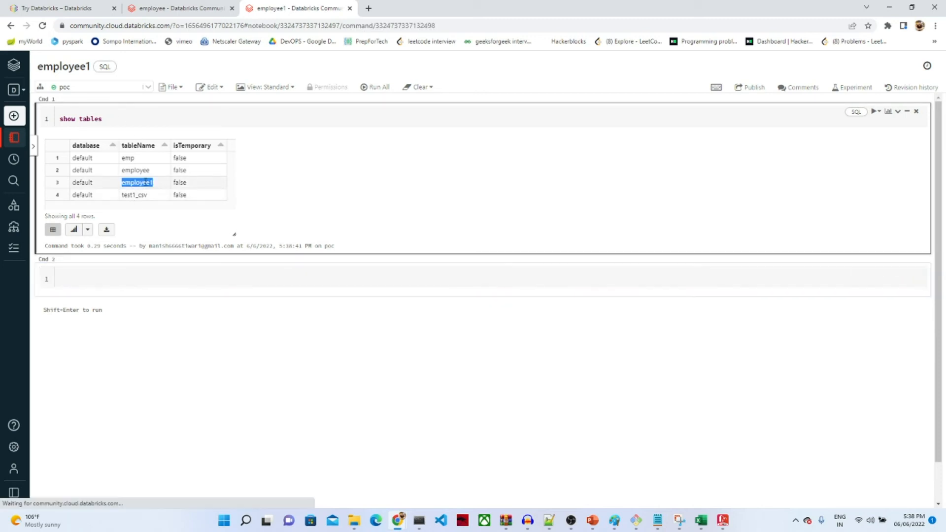
# Step: Run select * from employee1 in the second cell, returning its 12 rows
pyautogui.click(100, 282)
pyautogui.write('select * from employee1')
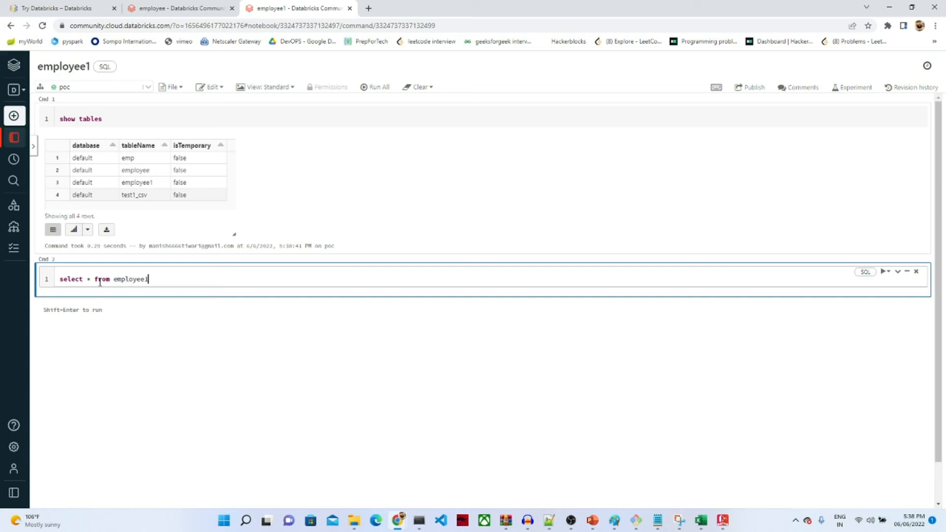
pyautogui.hotkey('shift', 'Return')
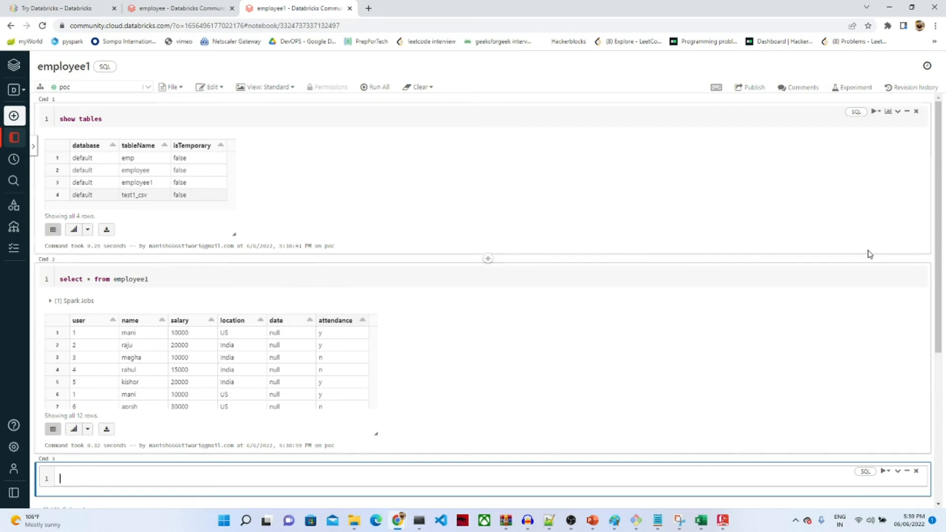
pyautogui.moveTo(936, 284); pyautogui.dragTo(936, 386)
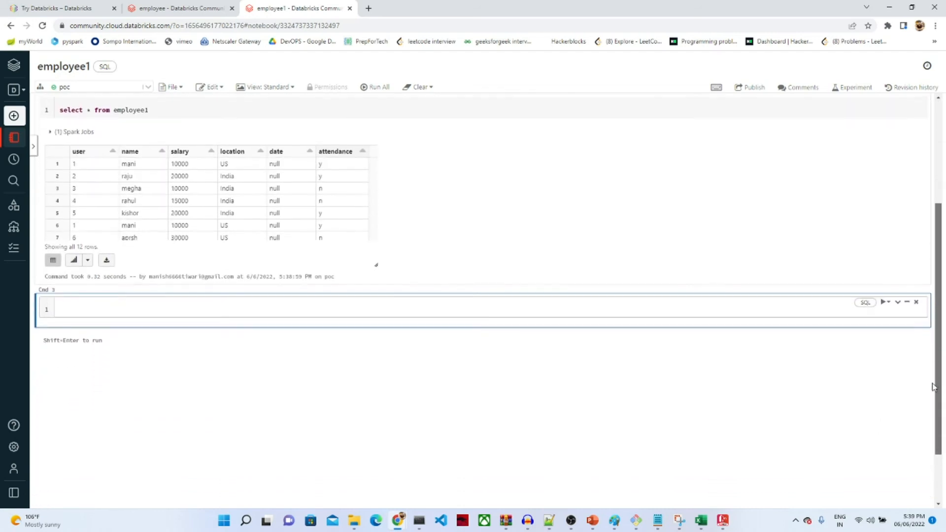
# Step: Title the third cell 'max salary based on location' and add a cell below it
pyautogui.click(897, 301)
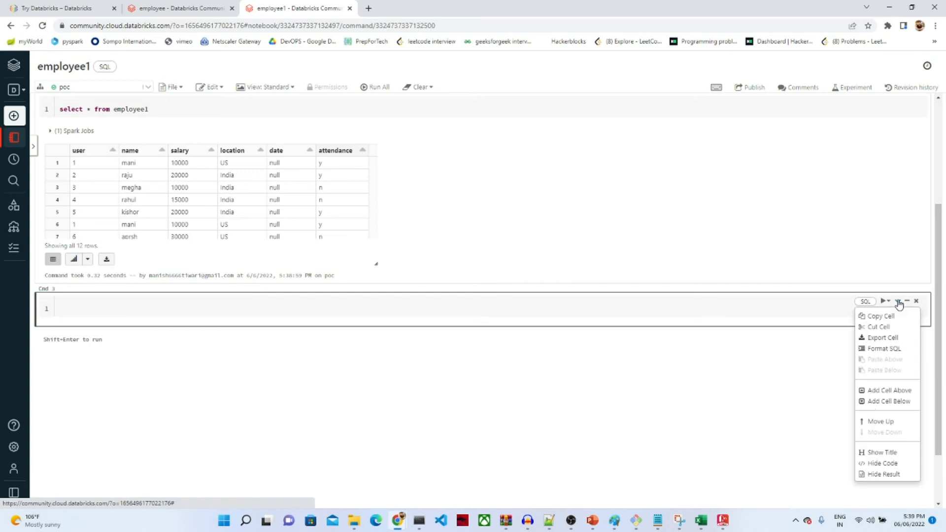
pyautogui.click(865, 452)
pyautogui.doubleClick(75, 305)
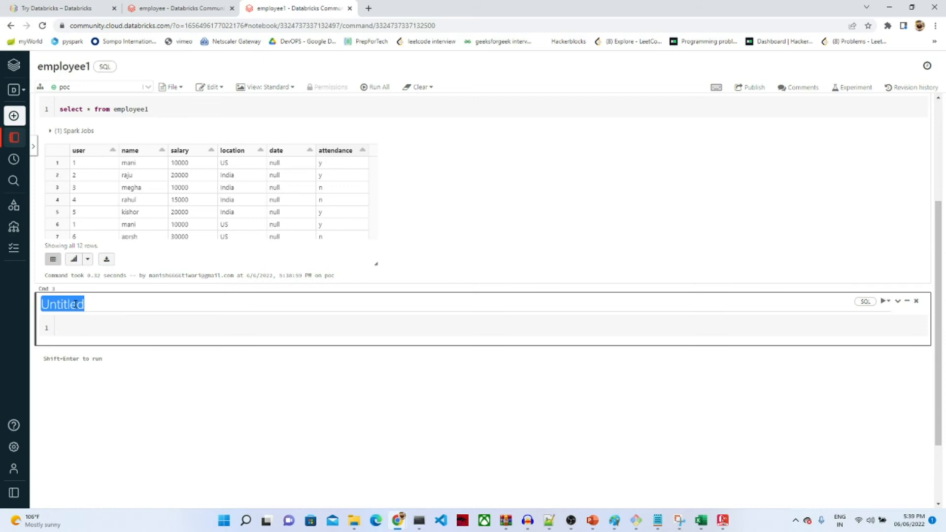
pyautogui.write('max ')
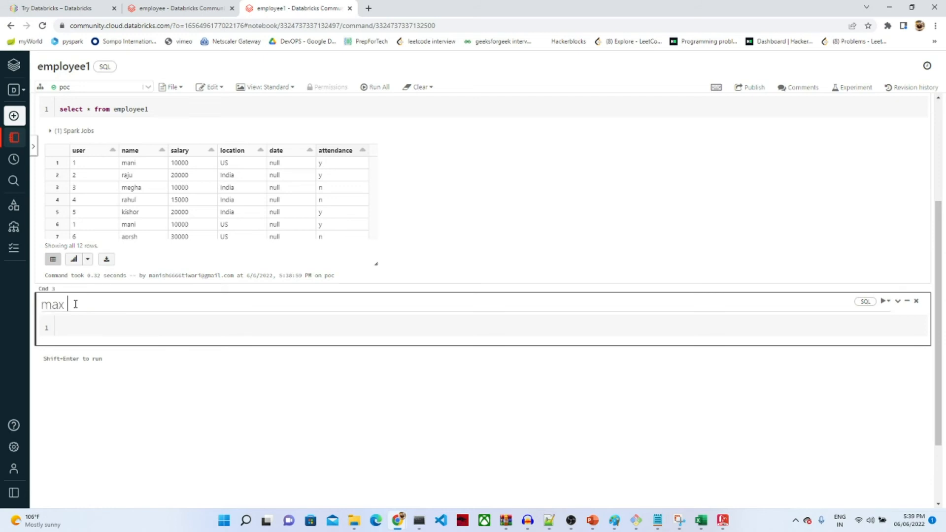
pyautogui.write('salary basec')
pyautogui.press('Return')
pyautogui.write('on location')
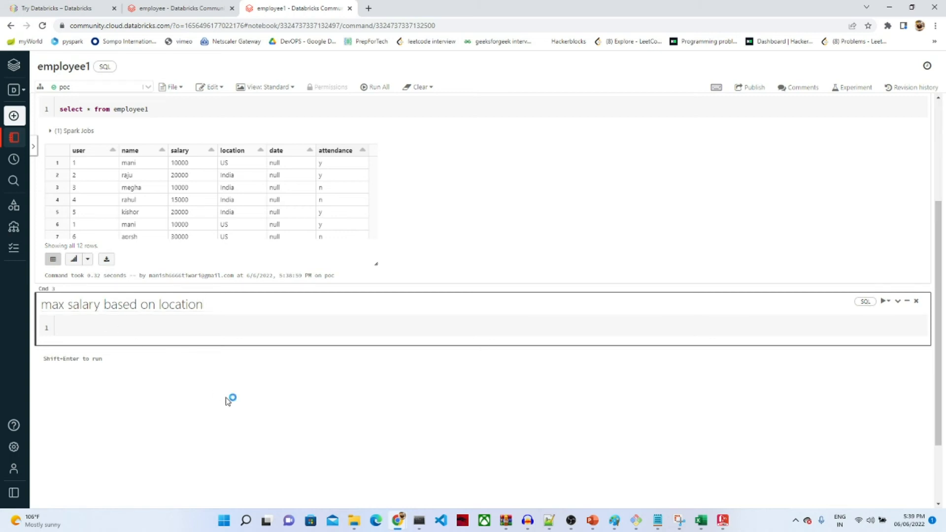
pyautogui.click(487, 351)
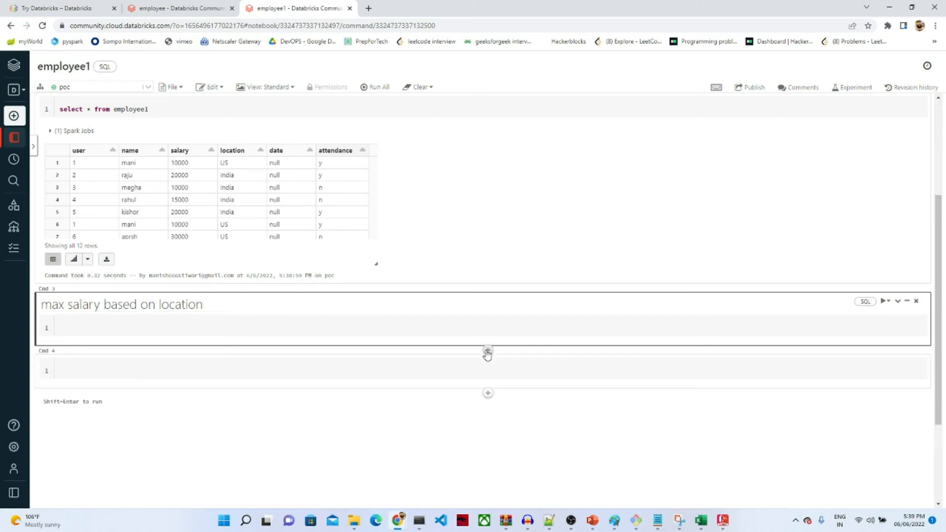
# Step: Title the new fourth cell 'remove duplicates' and add a blank cell beneath it
pyautogui.scroll(-1, 932, 344)
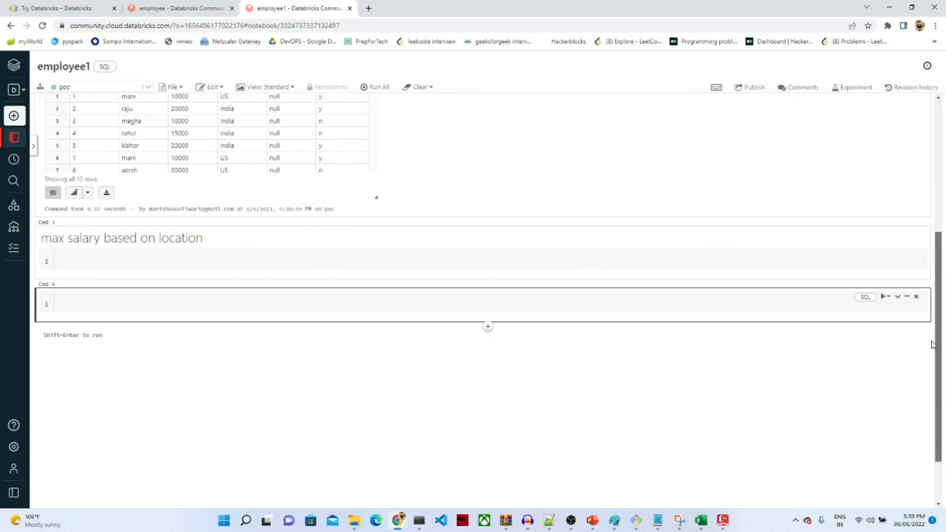
pyautogui.scroll(-1, 932, 344)
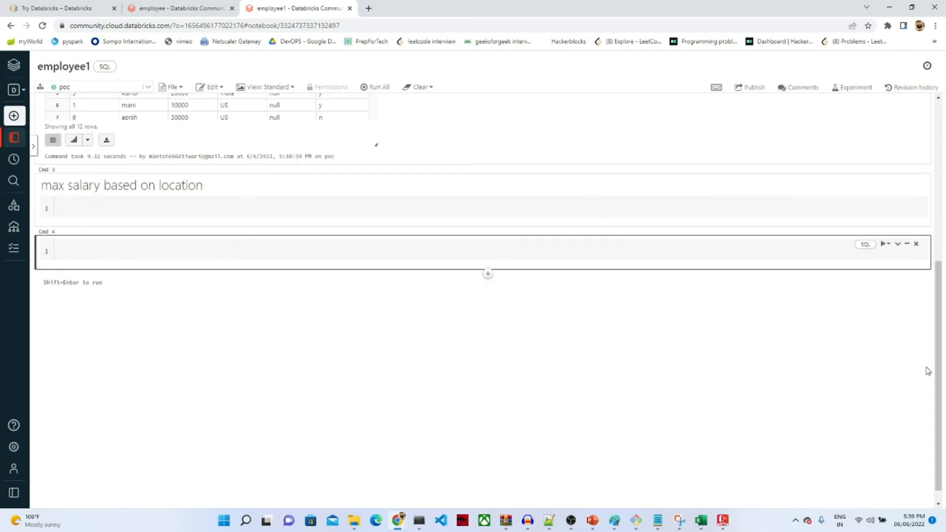
pyautogui.click(898, 245)
pyautogui.click(872, 395)
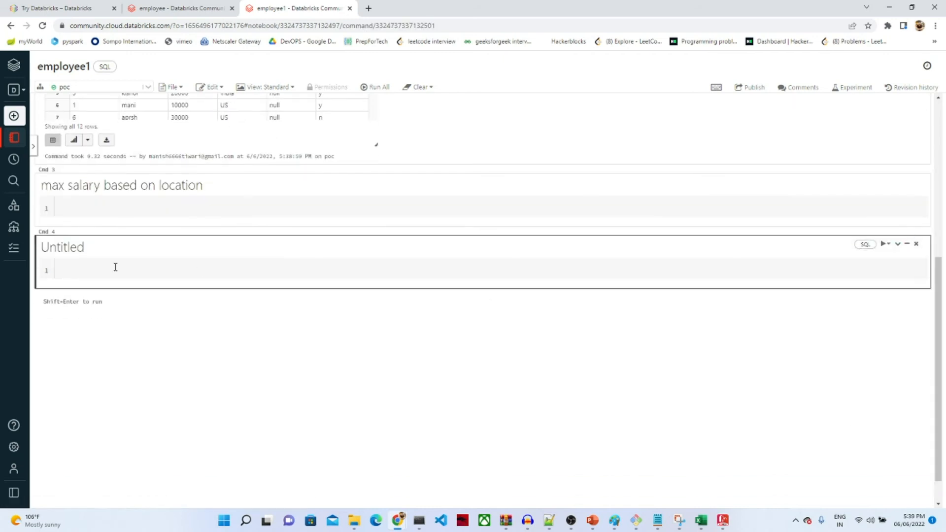
pyautogui.doubleClick(71, 247)
pyautogui.write('rem')
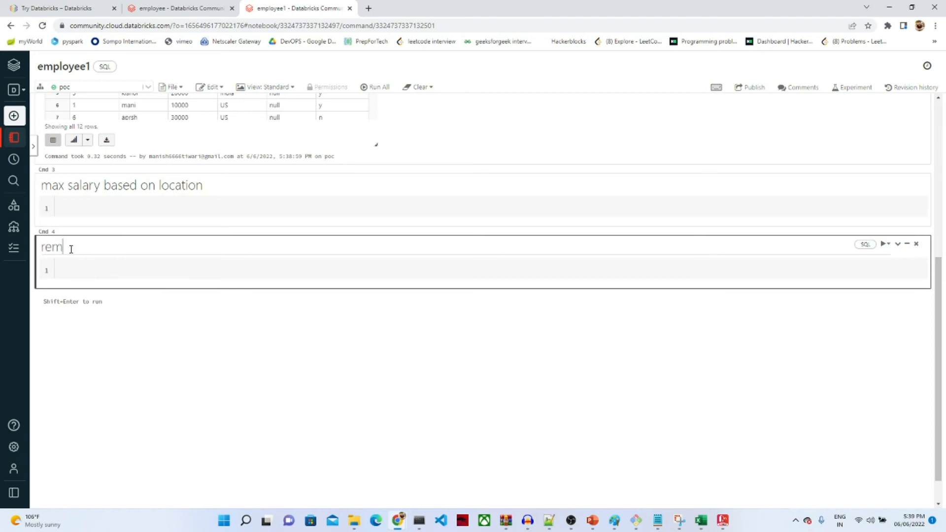
pyautogui.write('ove duplicates')
pyautogui.scroll(-1, 943, 308)
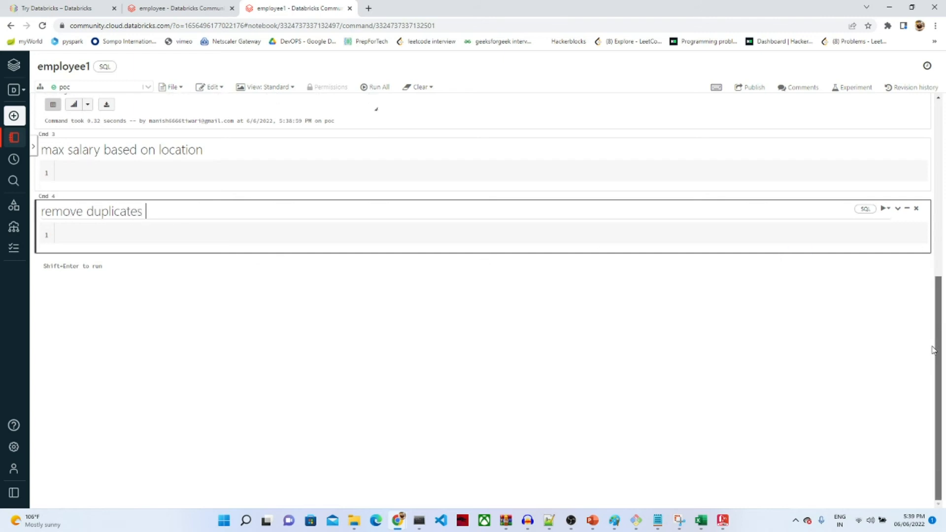
pyautogui.click(488, 257)
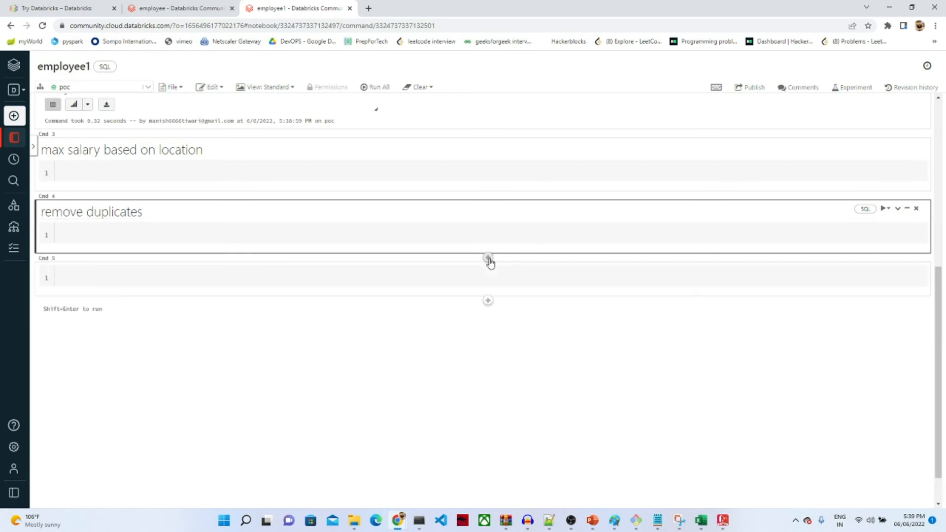
pyautogui.moveTo(935, 294); pyautogui.dragTo(924, 211)
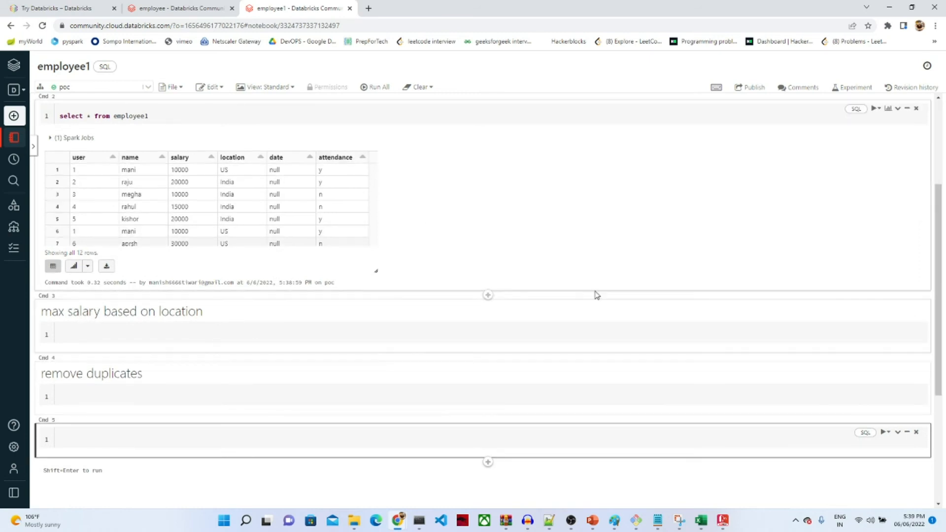
pyautogui.moveTo(941, 279); pyautogui.dragTo(918, 344)
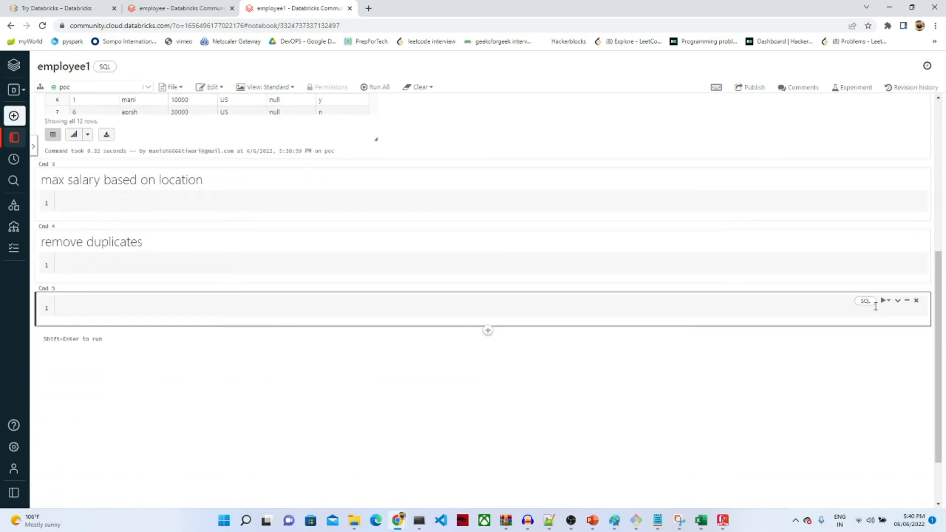
# Step: Turn on Cmd 5's title and enter 'create new column cumm salary base on user'
pyautogui.click(898, 302)
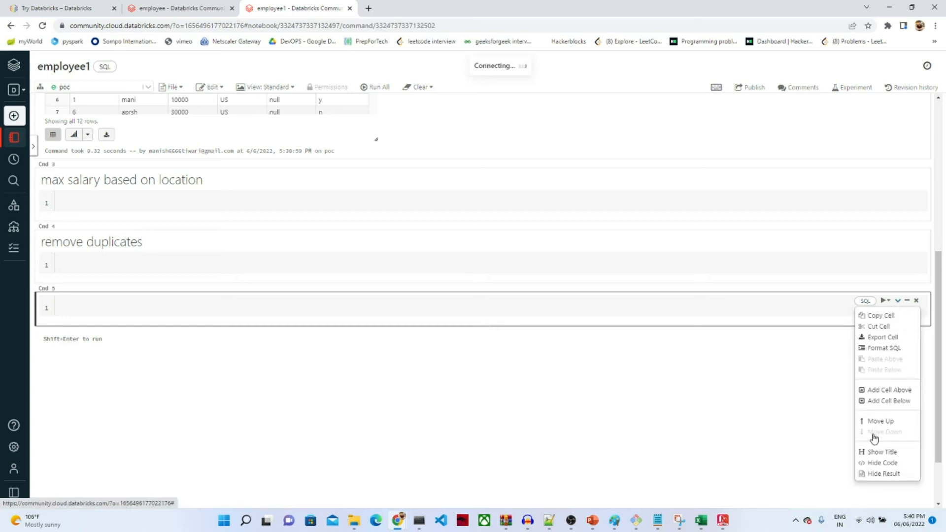
pyautogui.click(871, 451)
pyautogui.doubleClick(63, 302)
pyautogui.write('create new column cumm ')
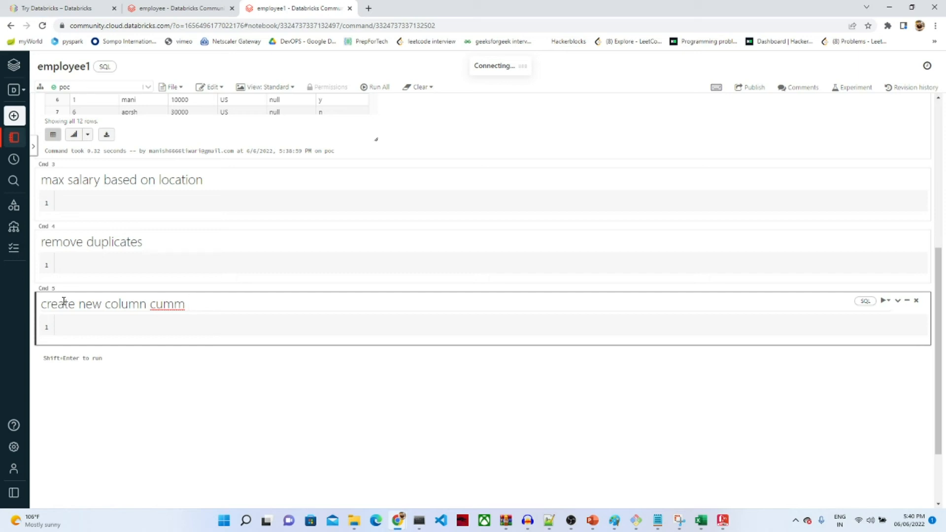
pyautogui.write('salary base on user')
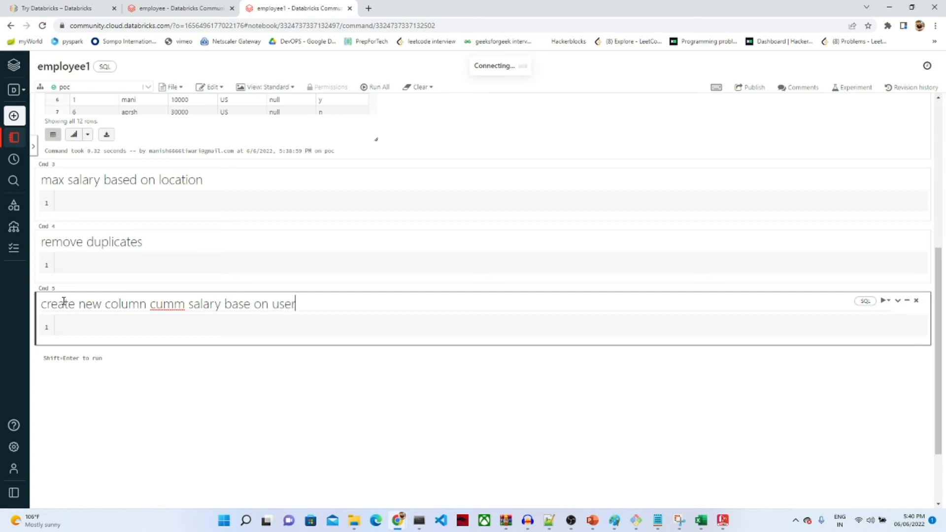
pyautogui.click(267, 363)
pyautogui.moveTo(937, 376); pyautogui.dragTo(925, 294)
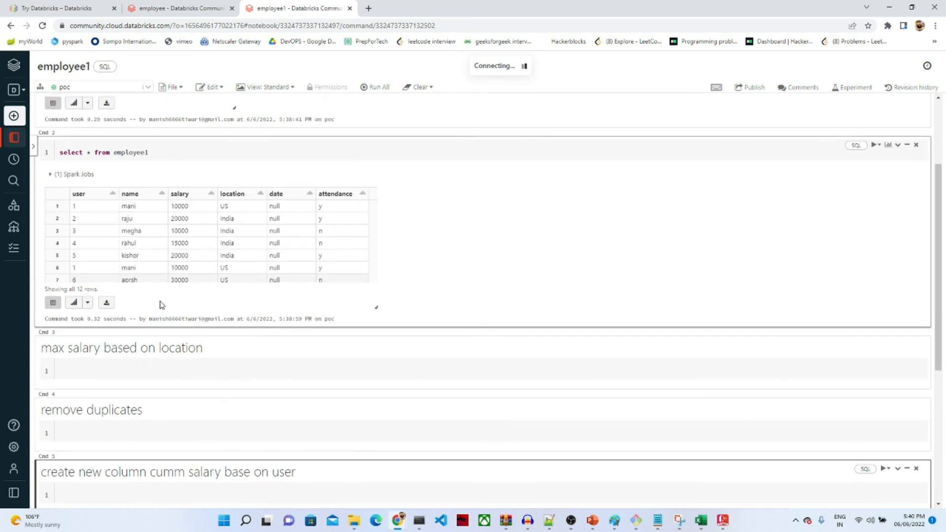
# Step: In the max salary cell, write select max(salary),location from employee1
pyautogui.click(121, 371)
pyautogui.write('s')
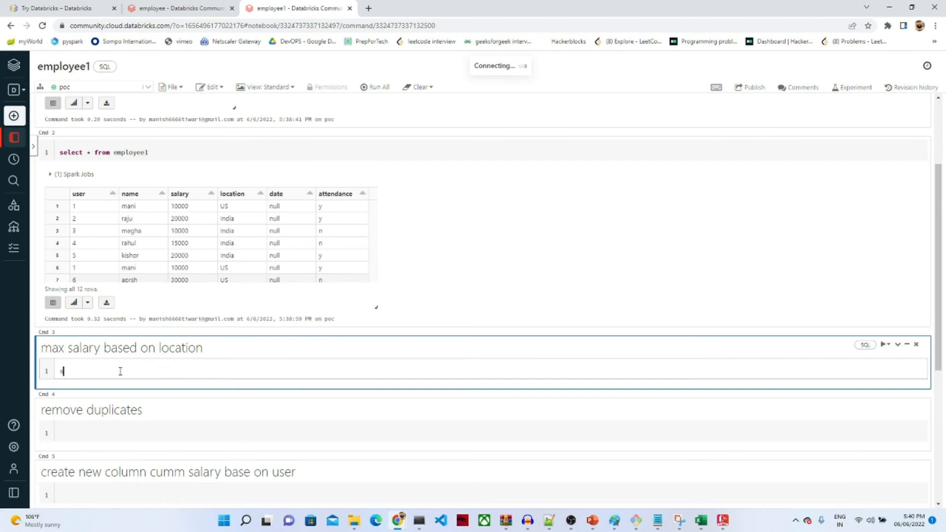
pyautogui.write('max(salary) from employee1')
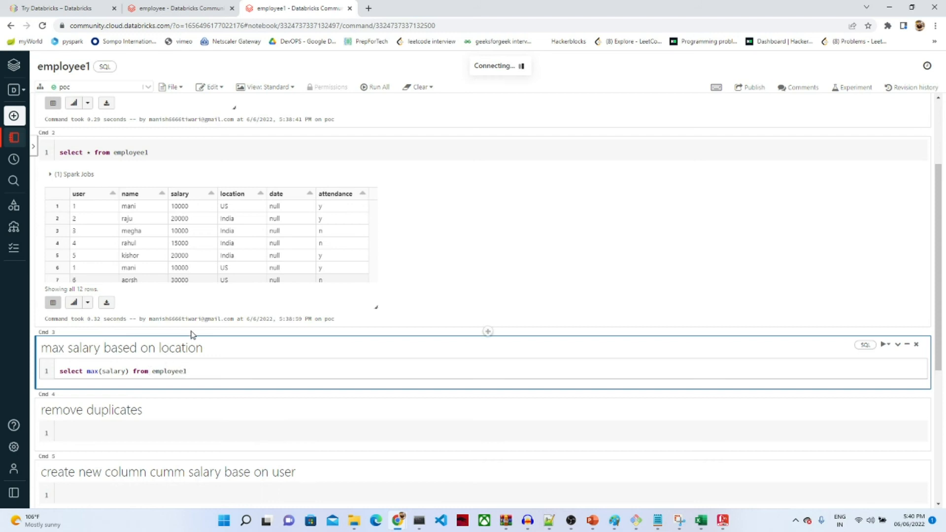
pyautogui.click(131, 371)
pyautogui.write('locatio')
pyautogui.write('n')
pyautogui.click(131, 371)
pyautogui.press('BackSpace')
pyautogui.write(',')
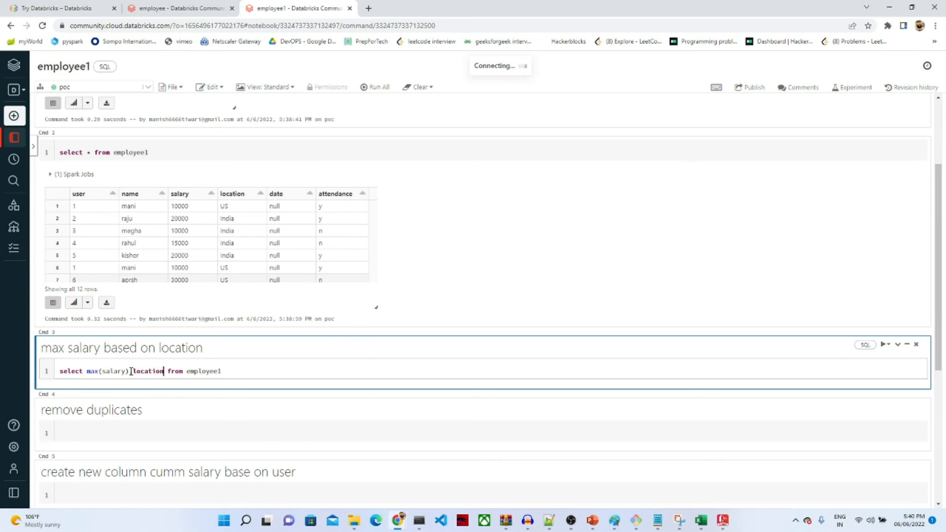
pyautogui.click(233, 372)
# Step: Add 'group by 2' on a second line and run the query
pyautogui.press('Return')
pyautogui.write('groupby')
pyautogui.press('BackSpace')
pyautogui.press('BackSpace')
pyautogui.press('BackSpace')
pyautogui.write('by ')
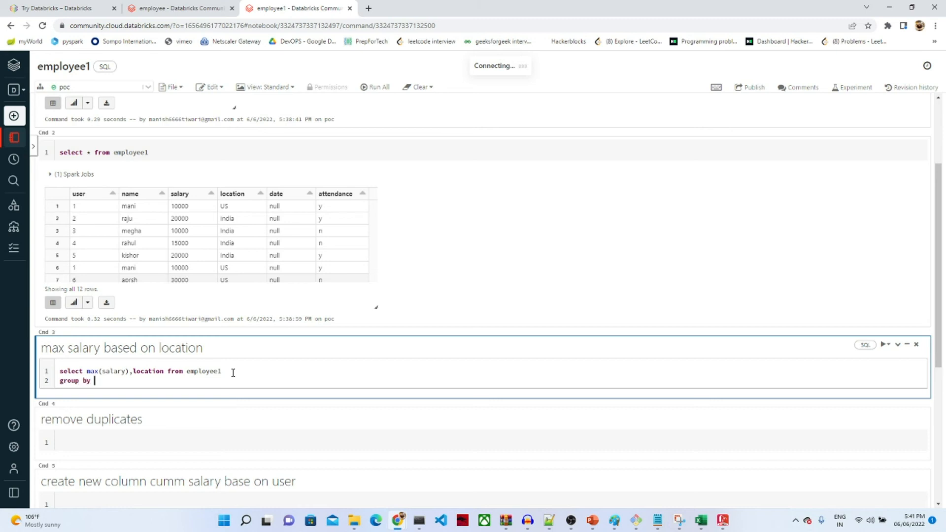
pyautogui.write('2')
pyautogui.hotkey('shift', 'Return')
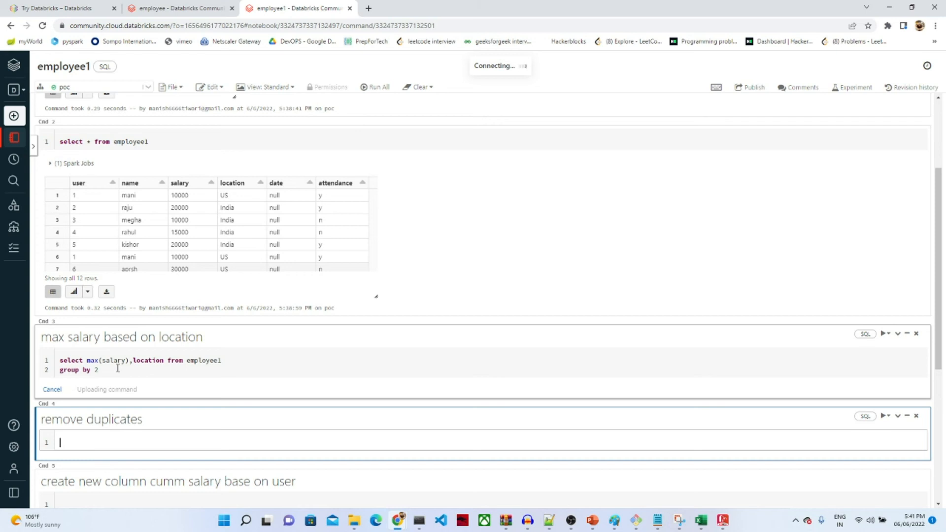
# Step: In the remove duplicates cell, write select distinct name from employee1 and run it
pyautogui.doubleClick(155, 361)
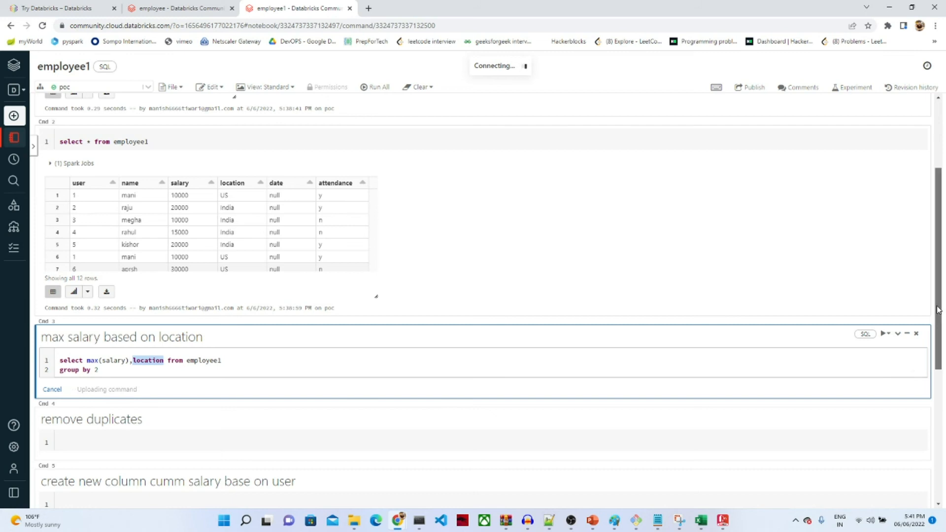
pyautogui.scroll(-1, 142, 287)
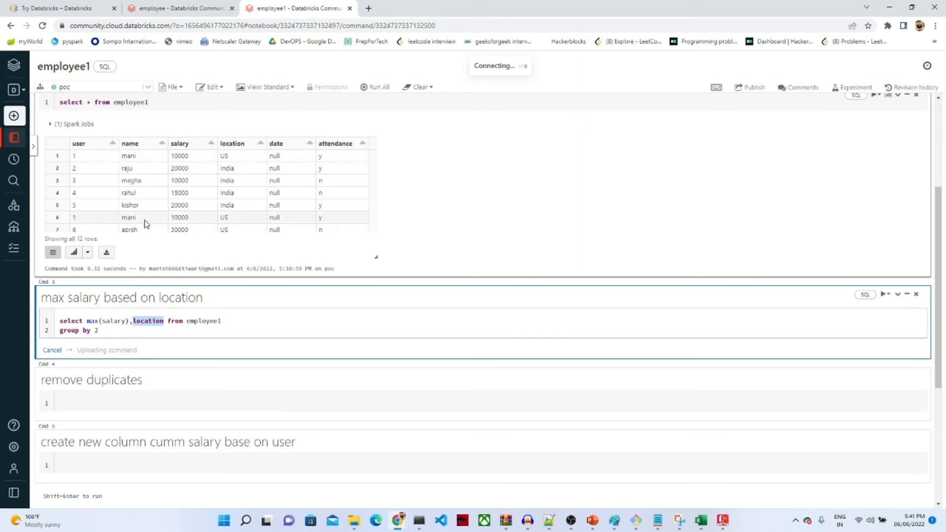
pyautogui.click(105, 398)
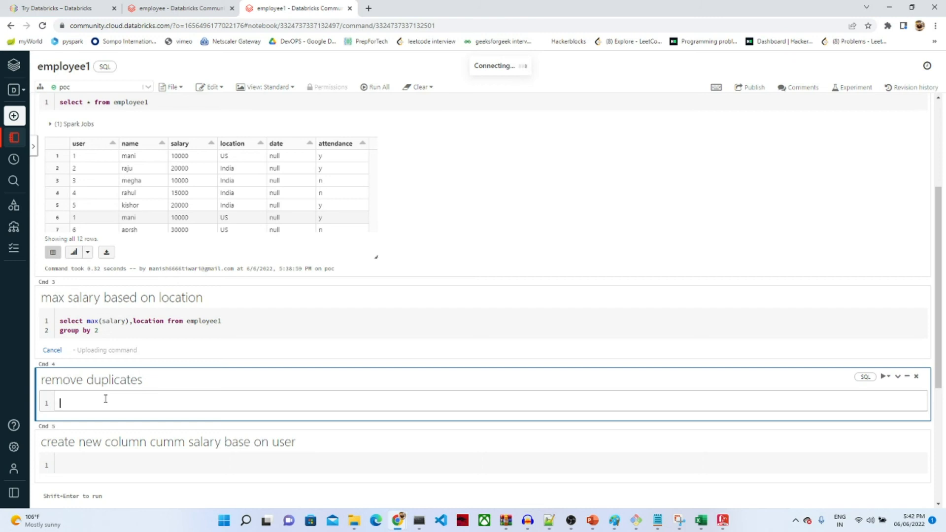
pyautogui.write('select ')
pyautogui.write('distin')
pyautogui.write('ct ')
pyautogui.write('user')
pyautogui.press('BackSpace')
pyautogui.press('BackSpace')
pyautogui.press('BackSpace')
pyautogui.press('BackSpace')
pyautogui.press('BackSpace')
pyautogui.write('name from employee1')
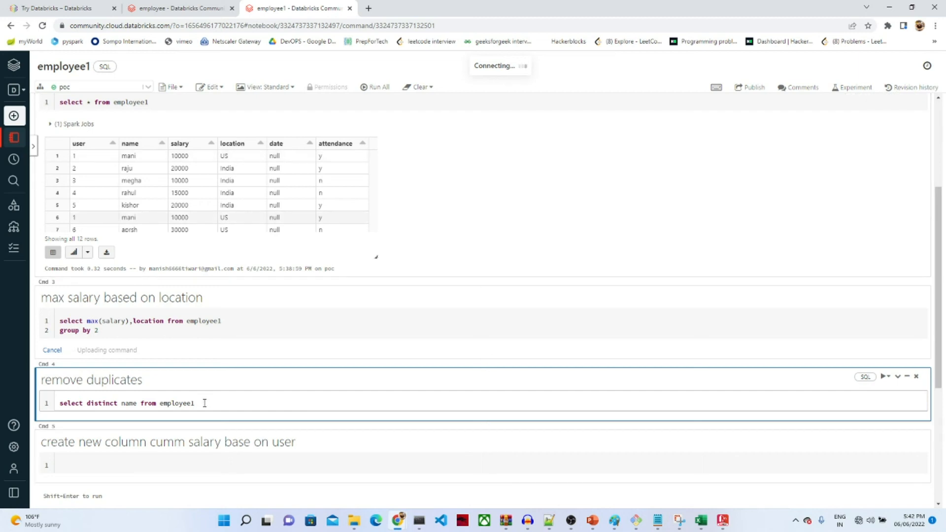
pyautogui.hotkey('shift', 'Return')
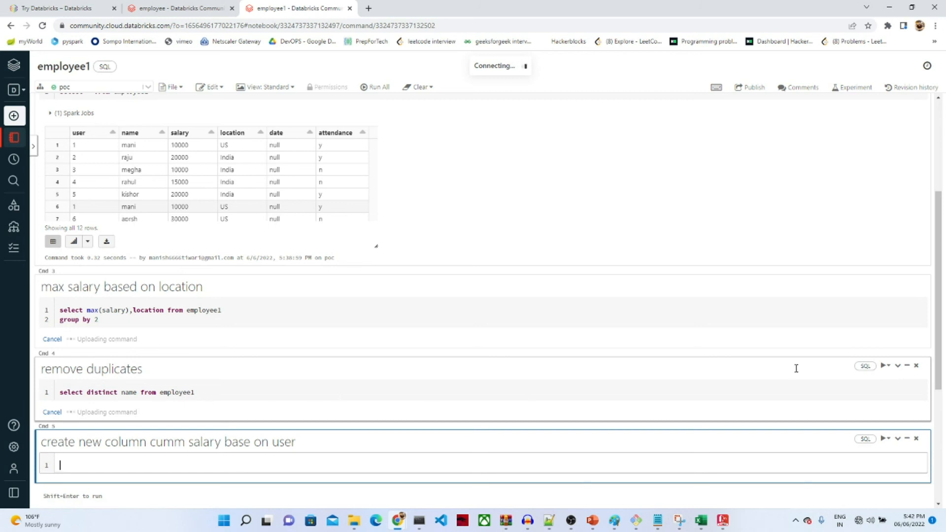
# Step: In Cmd 5, write and run select *,sum(salary) over(order by user) from employee1
pyautogui.moveTo(943, 352); pyautogui.dragTo(932, 416)
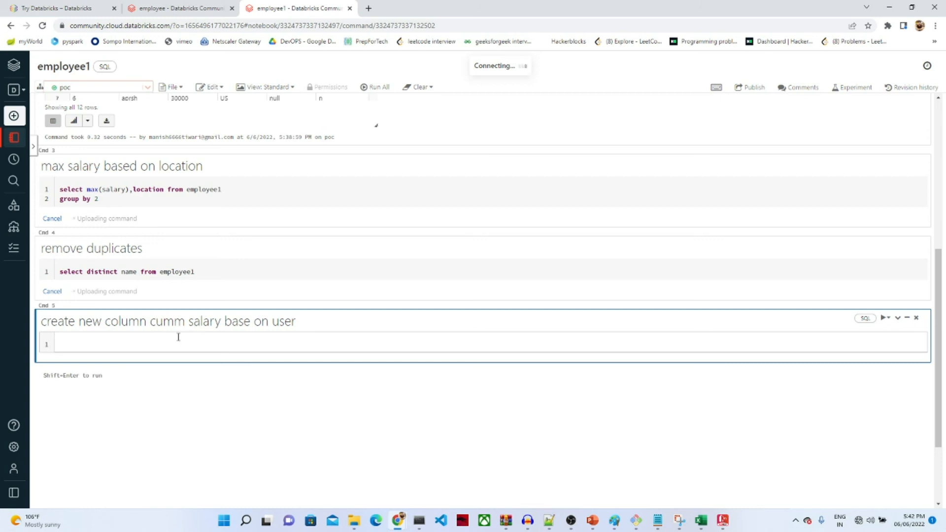
pyautogui.write('select sum(salary) over')
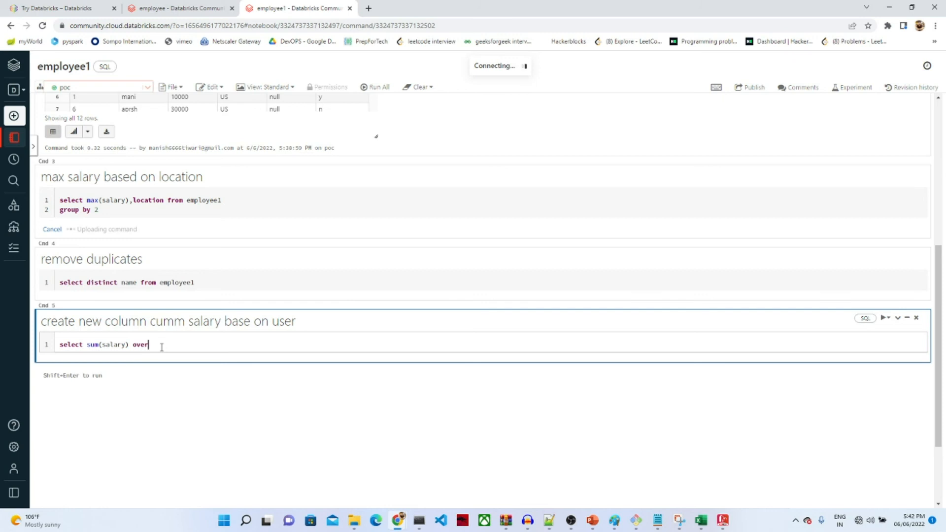
pyautogui.write('(order by user) from employee1')
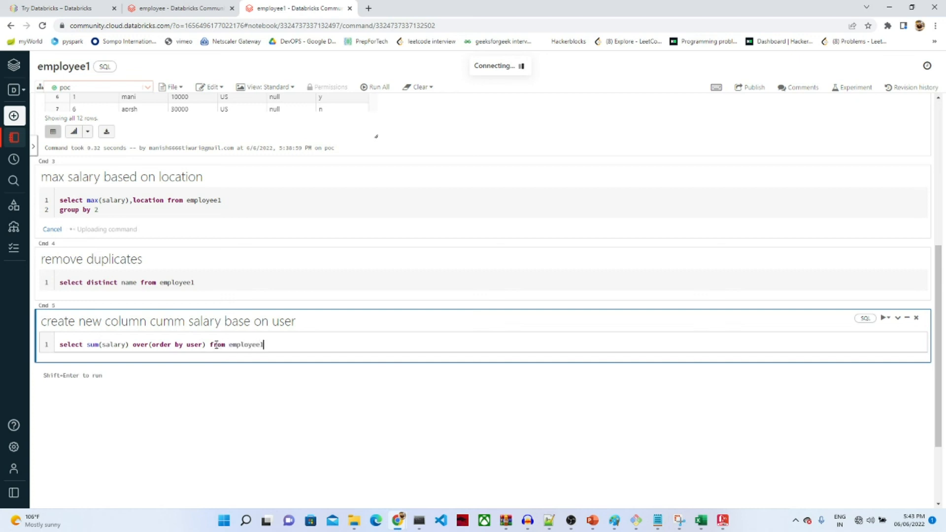
pyautogui.click(86, 344)
pyautogui.write(',')
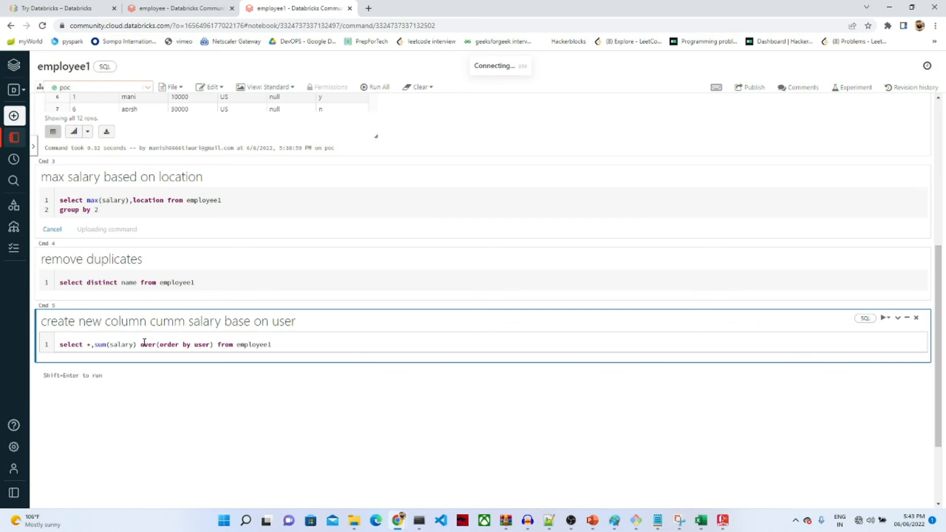
pyautogui.hotkey('shift', 'Return')
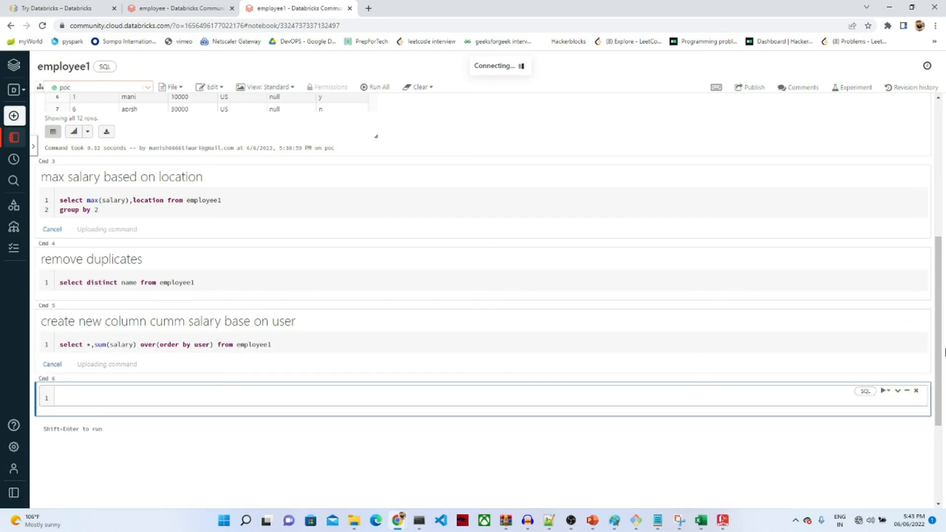
# Step: Scroll up to the max salary by location results showing null, India, canada and US rows
pyautogui.scroll(1, 934, 342)
pyautogui.moveTo(935, 343); pyautogui.dragTo(908, 329)
pyautogui.scroll(2, 909, 329)
pyautogui.moveTo(914, 277); pyautogui.dragTo(914, 348)
pyautogui.click(858, 520)
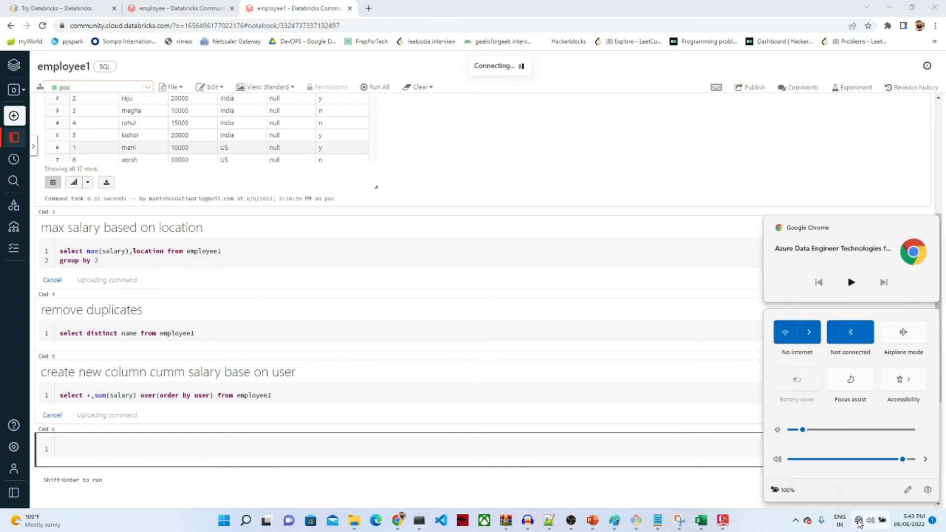
pyautogui.click(755, 422)
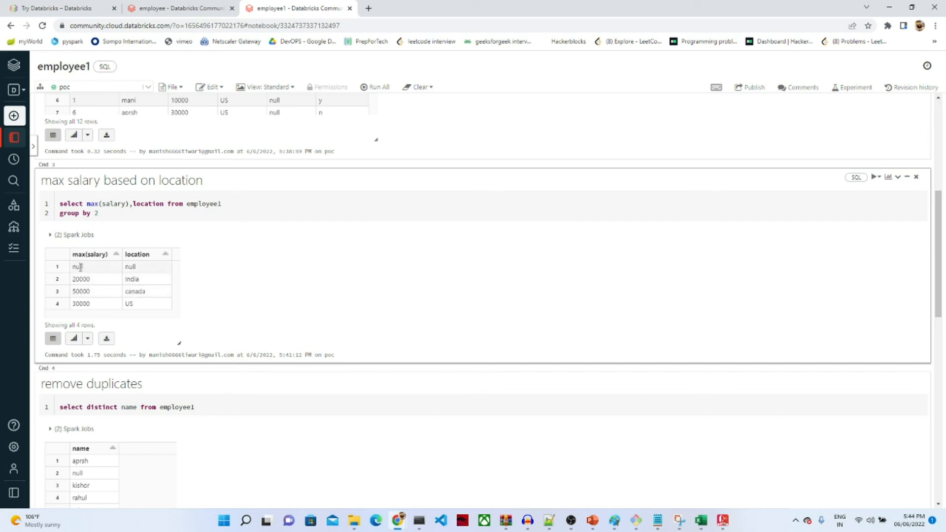
# Step: Add 'where location is not null' to the max salary query and rerun it
pyautogui.click(236, 204)
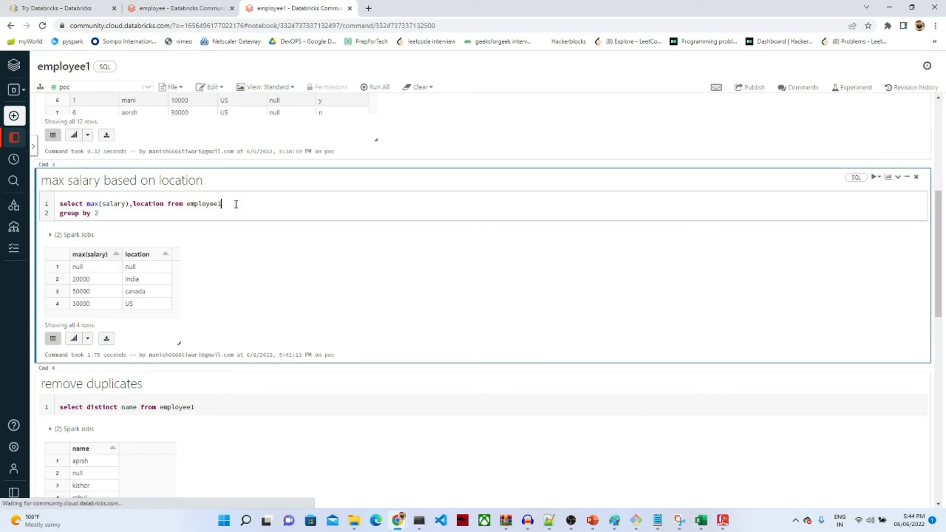
pyautogui.write('here ')
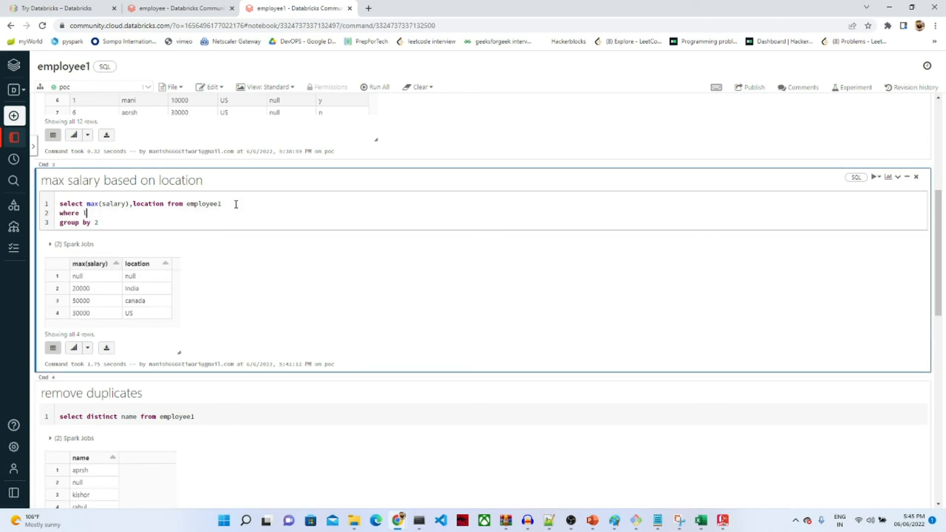
pyautogui.write('location is not null')
pyautogui.hotkey('shift', 'Return')
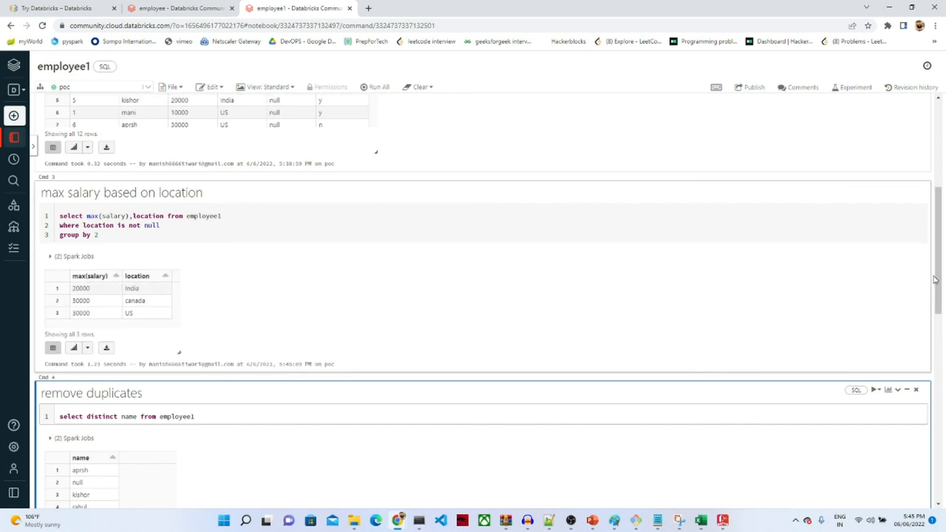
pyautogui.moveTo(932, 278); pyautogui.dragTo(933, 249)
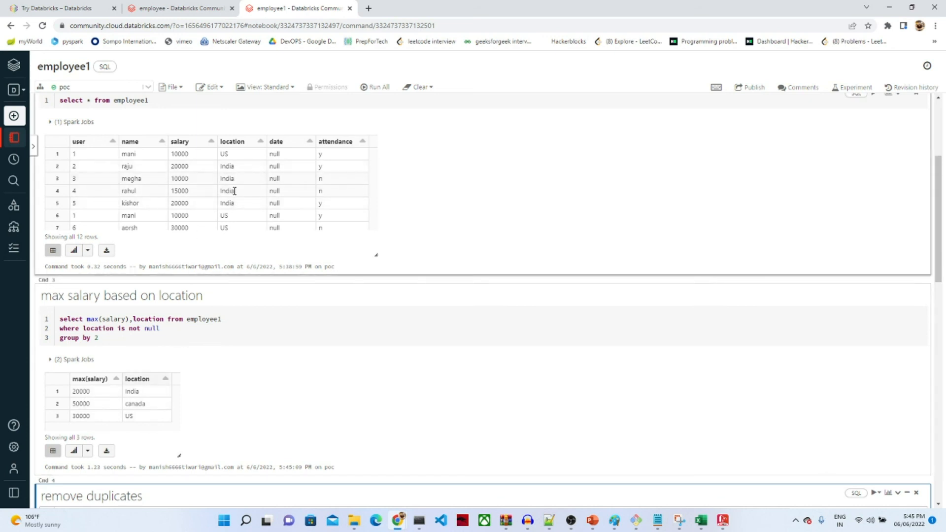
# Step: Scroll past the employee1 table and distinct names down to the cumulative salary results
pyautogui.click(378, 209)
pyautogui.scroll(-2, 375, 212)
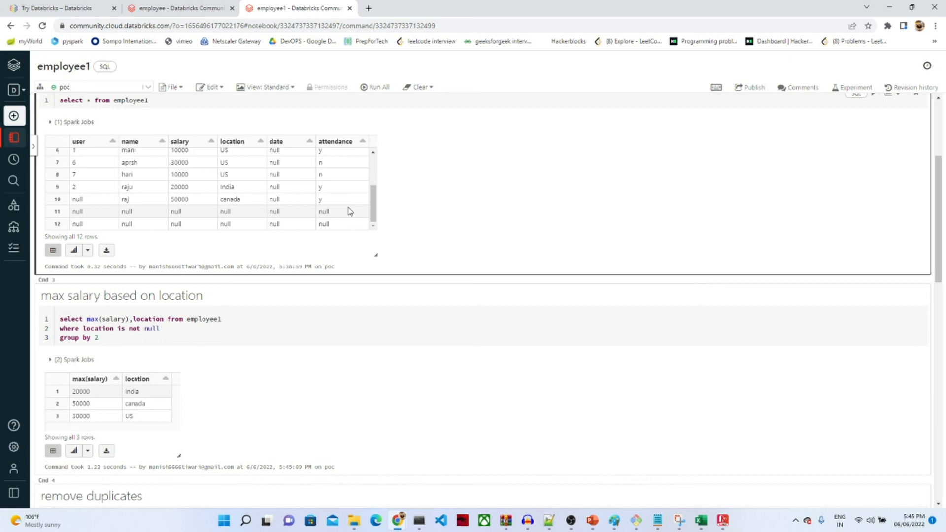
pyautogui.moveTo(373, 209); pyautogui.dragTo(376, 162)
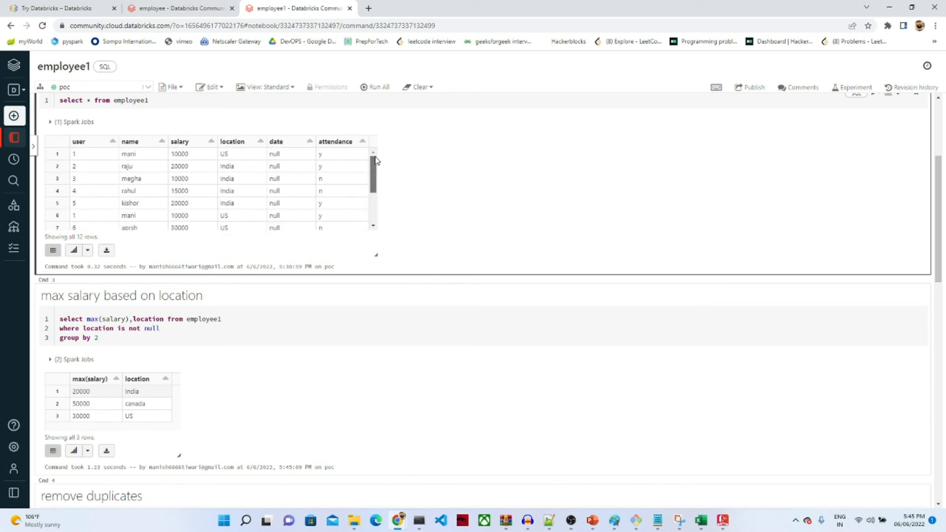
pyautogui.scroll(-3, 371, 187)
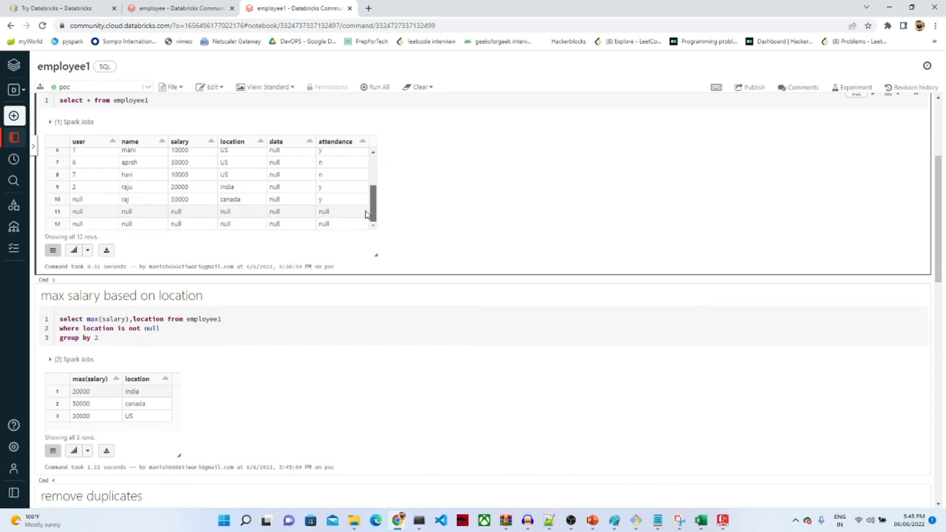
pyautogui.moveTo(939, 287); pyautogui.dragTo(922, 353)
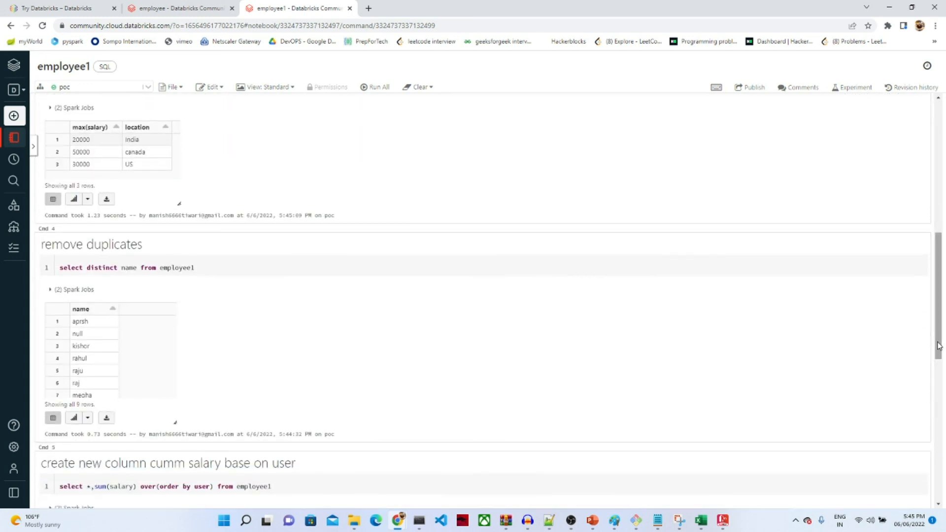
pyautogui.moveTo(935, 348)
pyautogui.mouseDown()
pyautogui.moveTo(935, 362)
pyautogui.moveTo(943, 251)
pyautogui.moveTo(933, 337)
pyautogui.mouseUp()
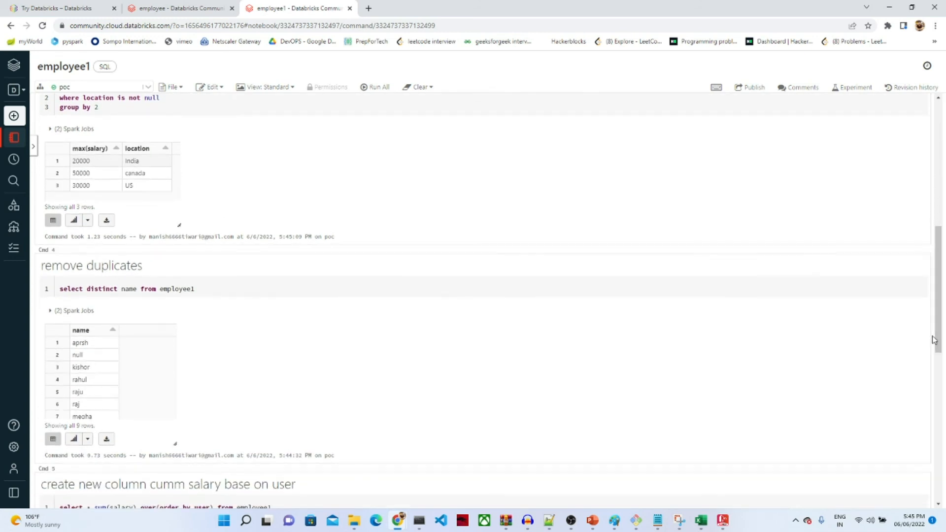
pyautogui.moveTo(173, 375); pyautogui.dragTo(172, 402)
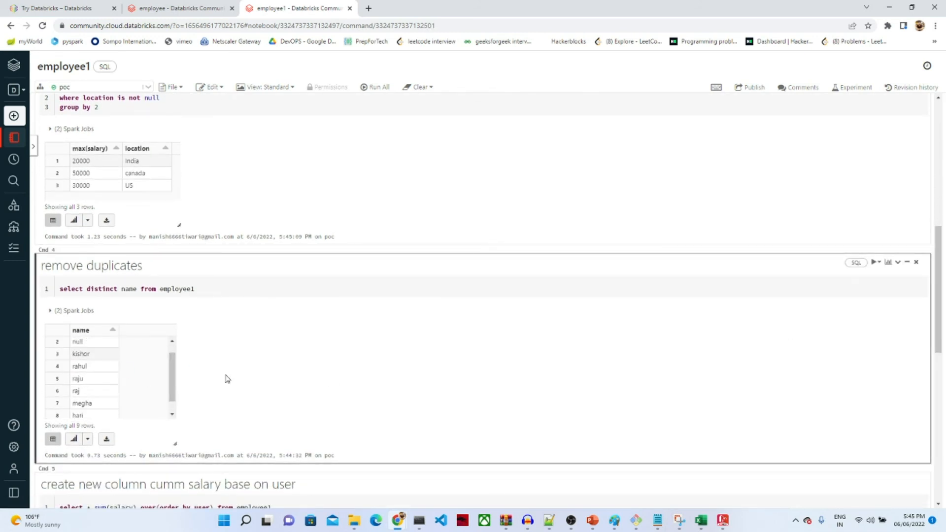
pyautogui.moveTo(937, 322); pyautogui.dragTo(920, 393)
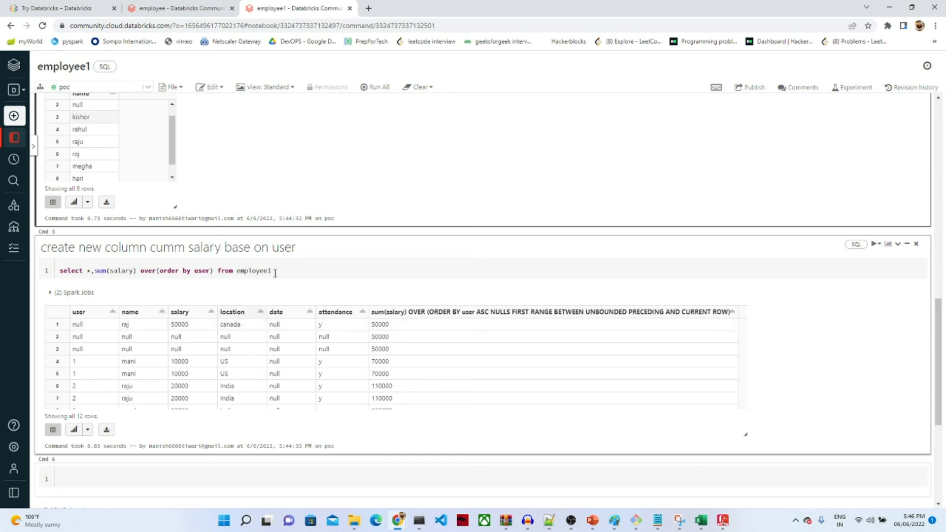
# Step: Alias the running total cumm_sal, select only user and salary instead of *, and run it
pyautogui.click(214, 273)
pyautogui.write('cumm_sal')
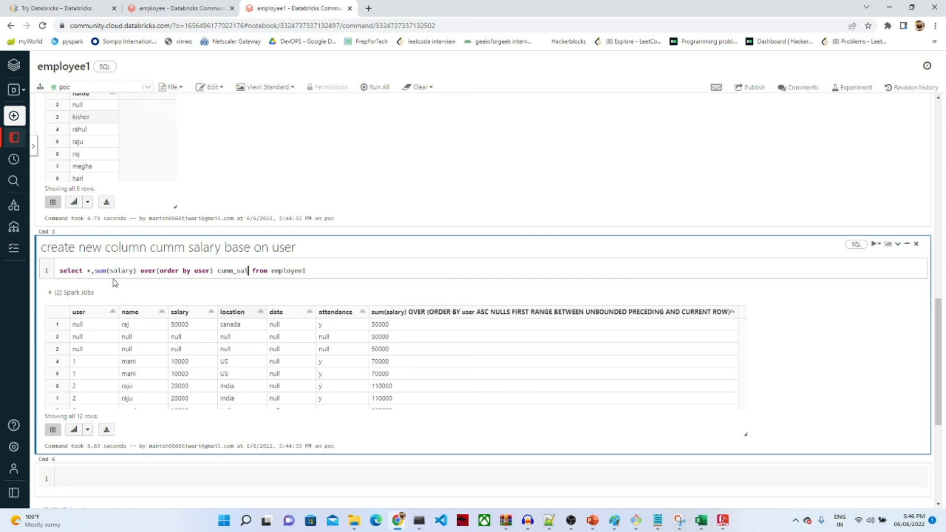
pyautogui.click(90, 272)
pyautogui.press('BackSpace')
pyautogui.write('user')
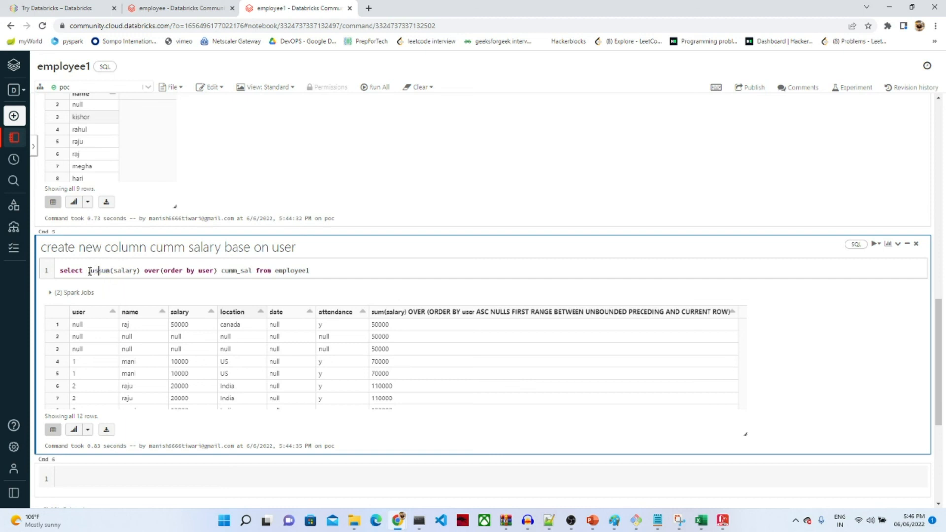
pyautogui.write(',salary')
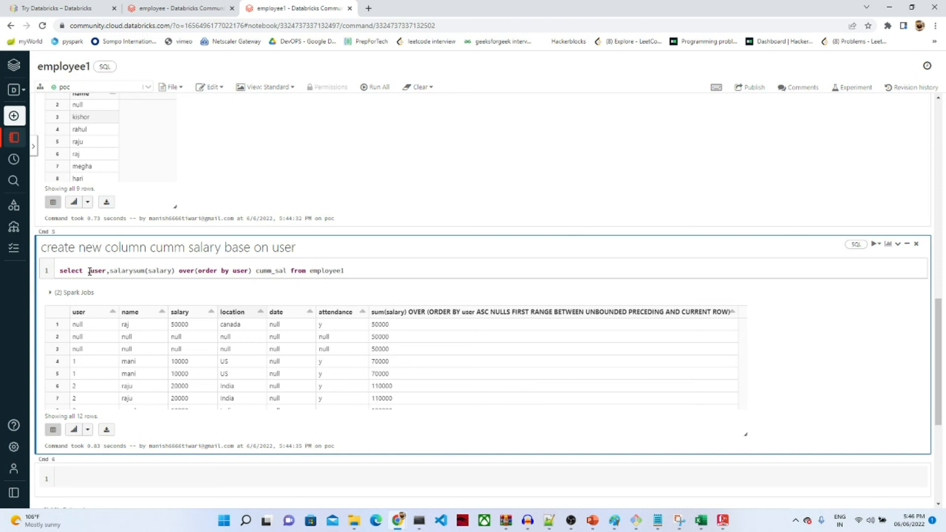
pyautogui.write(',')
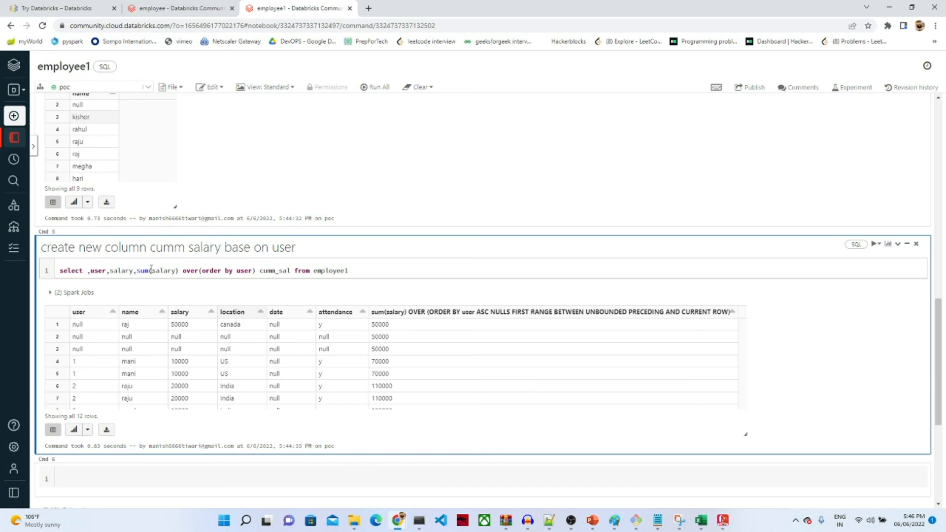
pyautogui.click(91, 272)
pyautogui.press('BackSpace')
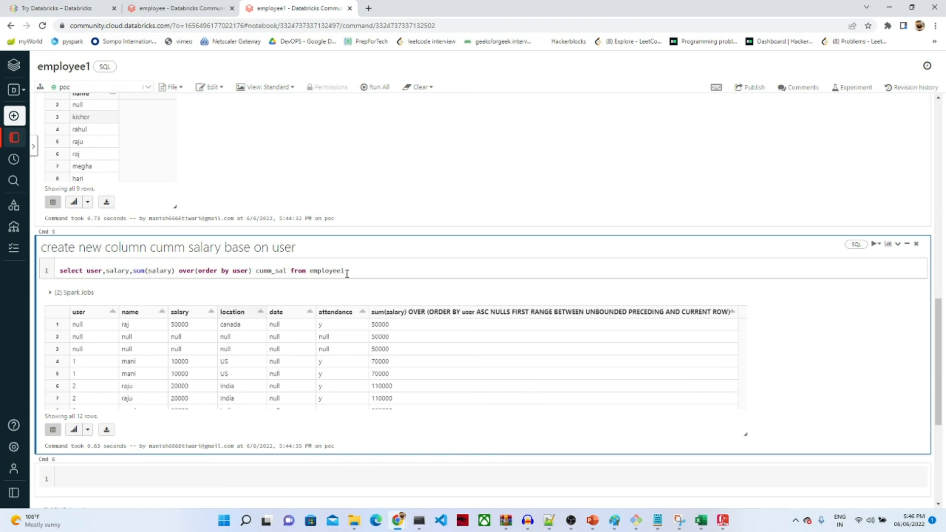
pyautogui.hotkey('shift', 'Return')
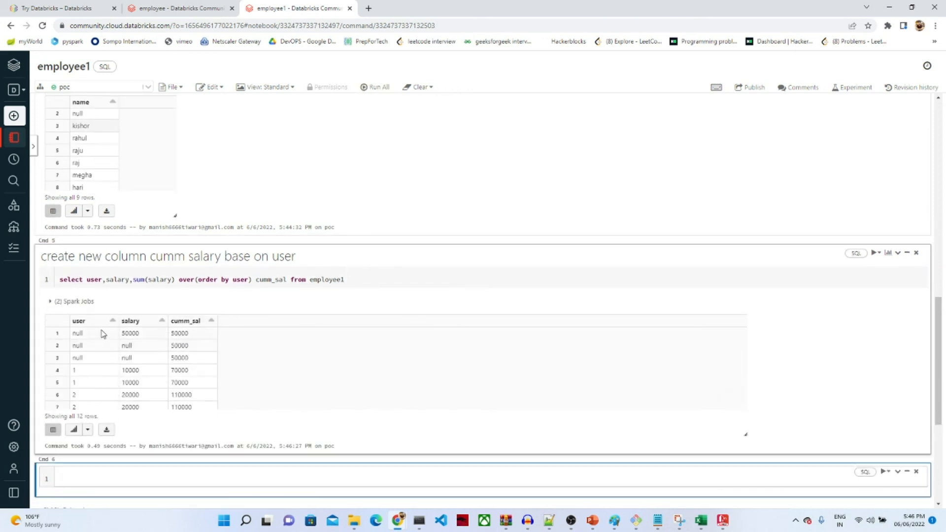
# Step: Add 'where user is not null' on a second line of the cumulative salary query and run it
pyautogui.click(350, 280)
pyautogui.press('Return')
pyautogui.write('where user is')
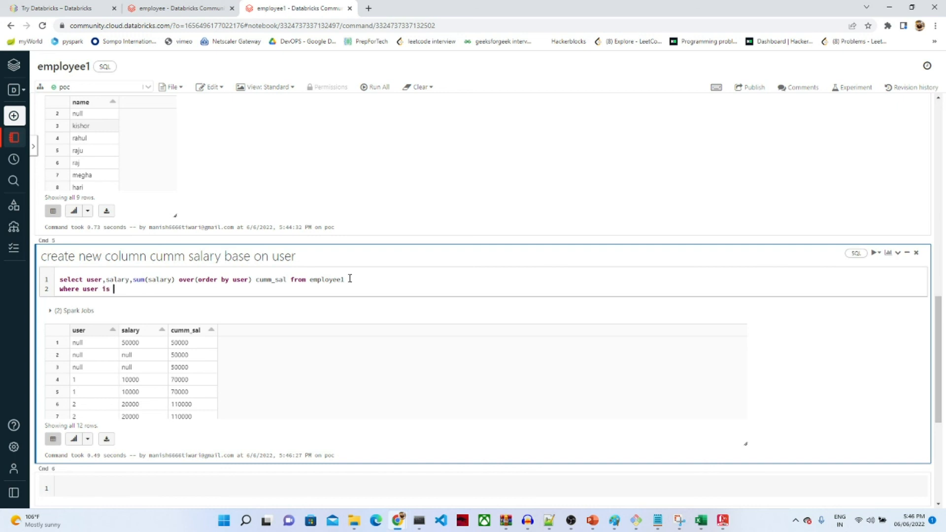
pyautogui.write(' not null')
pyautogui.hotkey('shift', 'Return')
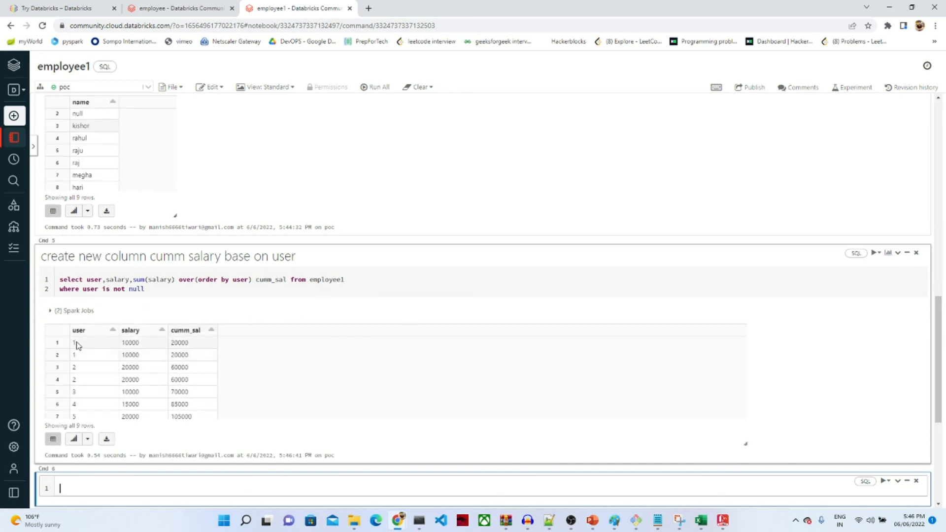
# Step: Check salary and cumm_sal values row by row, then insert an empty cell below remove duplicates
pyautogui.doubleClick(180, 355)
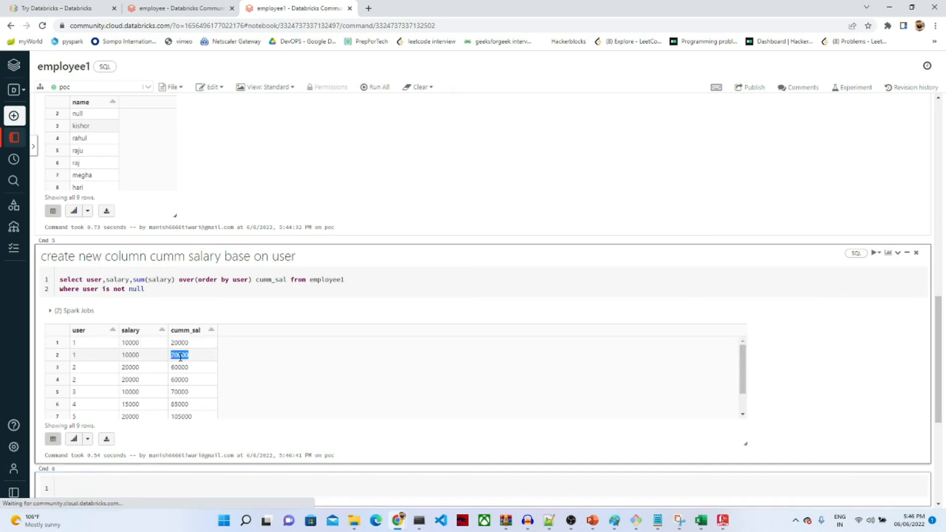
pyautogui.click(75, 368)
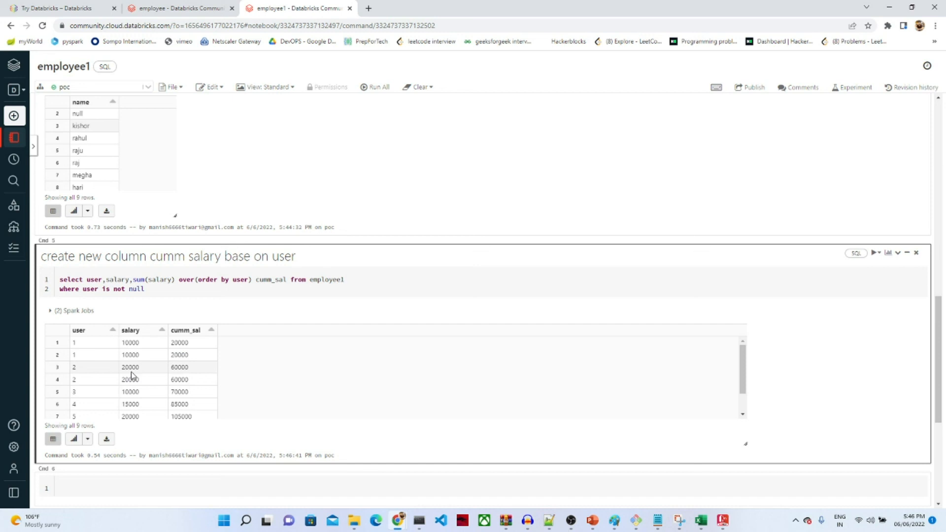
pyautogui.doubleClick(180, 343)
pyautogui.doubleClick(130, 367)
pyautogui.doubleClick(131, 380)
pyautogui.doubleClick(180, 379)
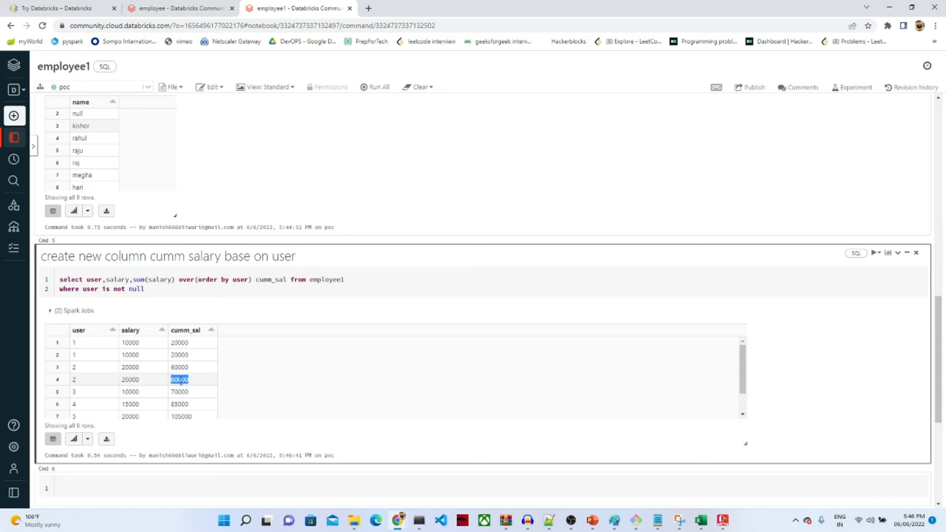
pyautogui.doubleClick(131, 392)
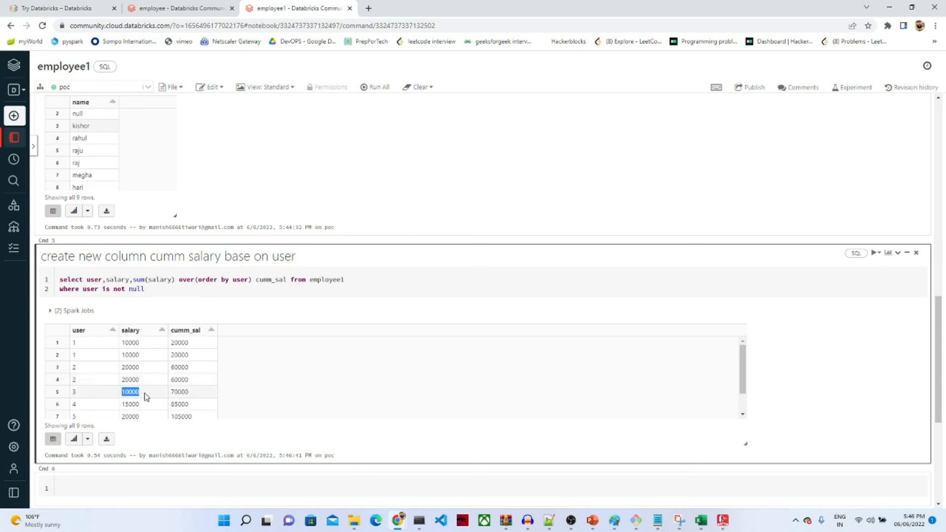
pyautogui.doubleClick(179, 392)
pyautogui.doubleClick(131, 404)
pyautogui.doubleClick(177, 404)
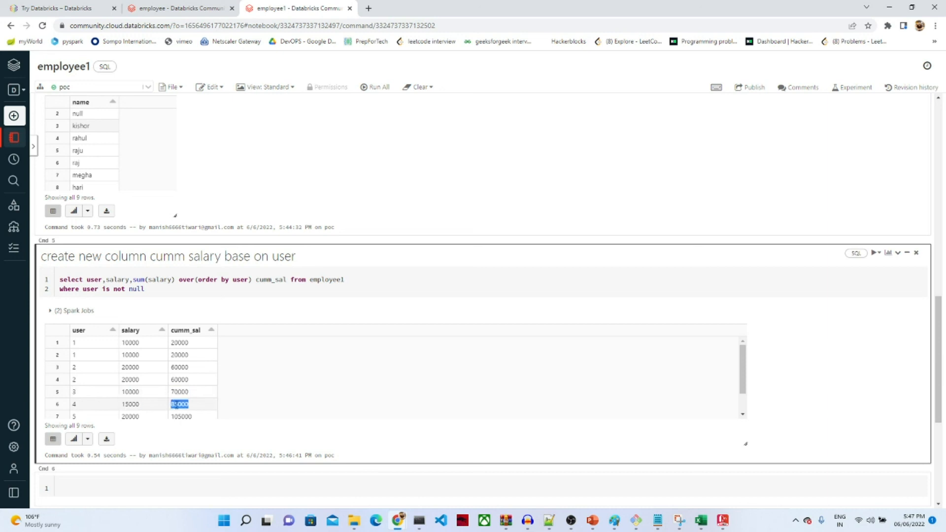
pyautogui.click(126, 416)
pyautogui.scroll(-1, 127, 417)
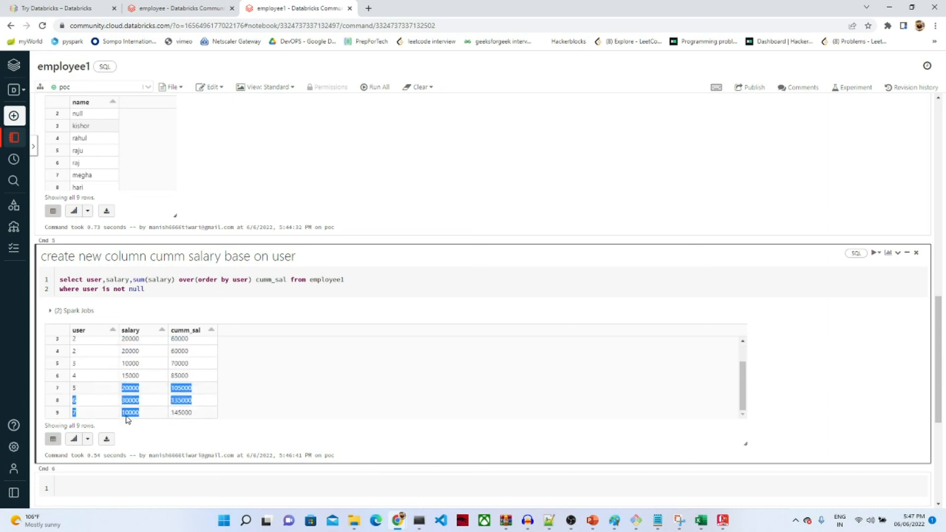
pyautogui.doubleClick(181, 388)
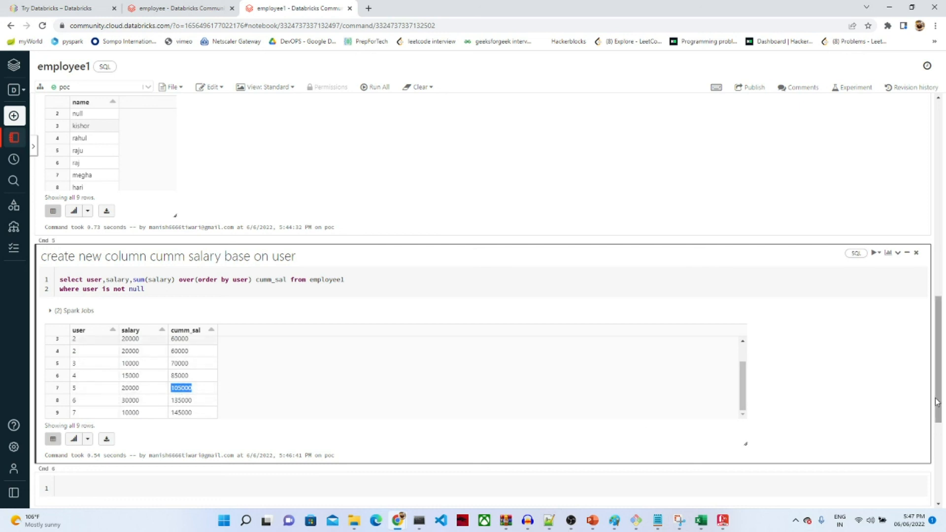
pyautogui.moveTo(939, 402); pyautogui.dragTo(936, 351)
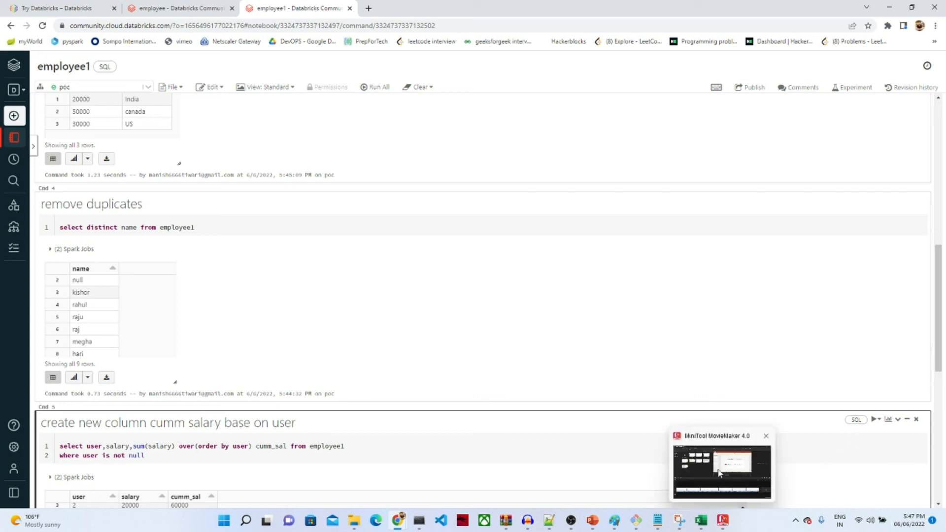
pyautogui.click(488, 408)
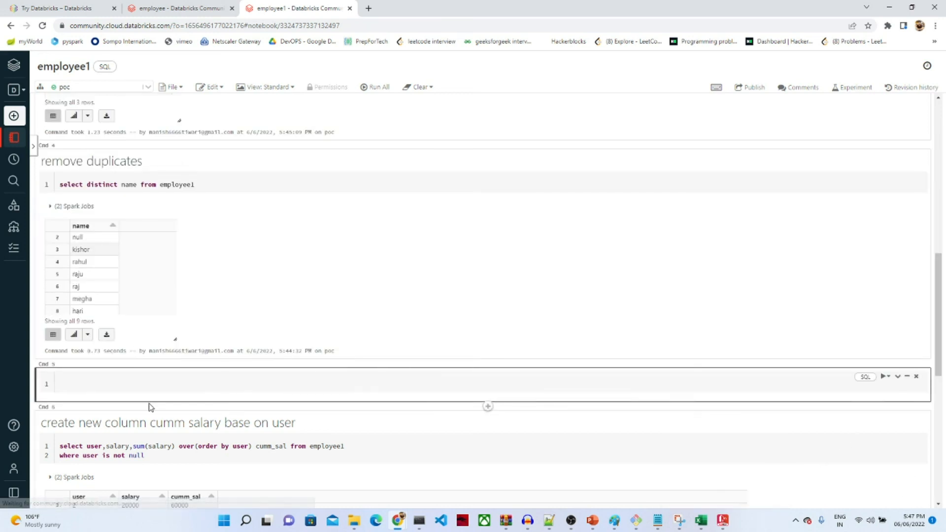
# Step: In the new cell, write and run select user,count(*) from employee1 where user is not null having count(*)>1
pyautogui.click(108, 378)
pyautogui.write('select name')
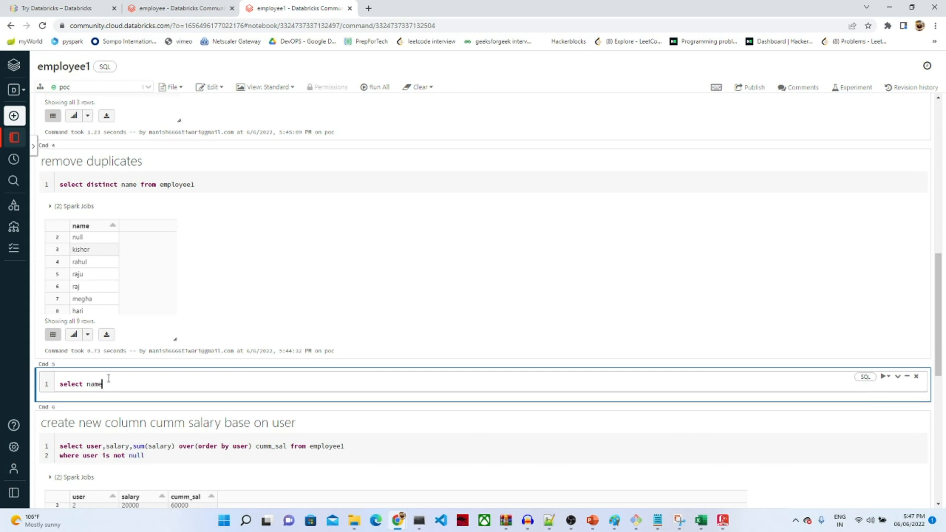
pyautogui.press('BackSpace')
pyautogui.press('BackSpace')
pyautogui.press('BackSpace')
pyautogui.press('BackSpace')
pyautogui.write('user')
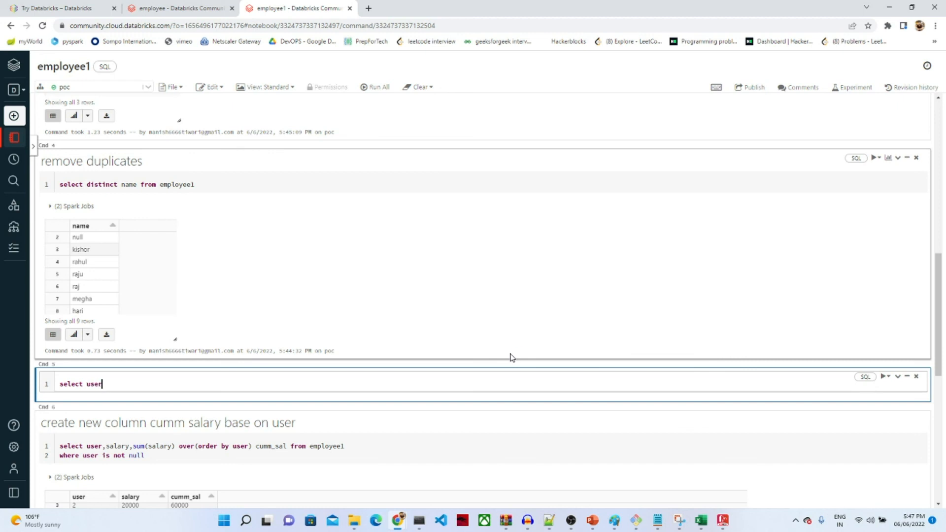
pyautogui.write(',count(*) from')
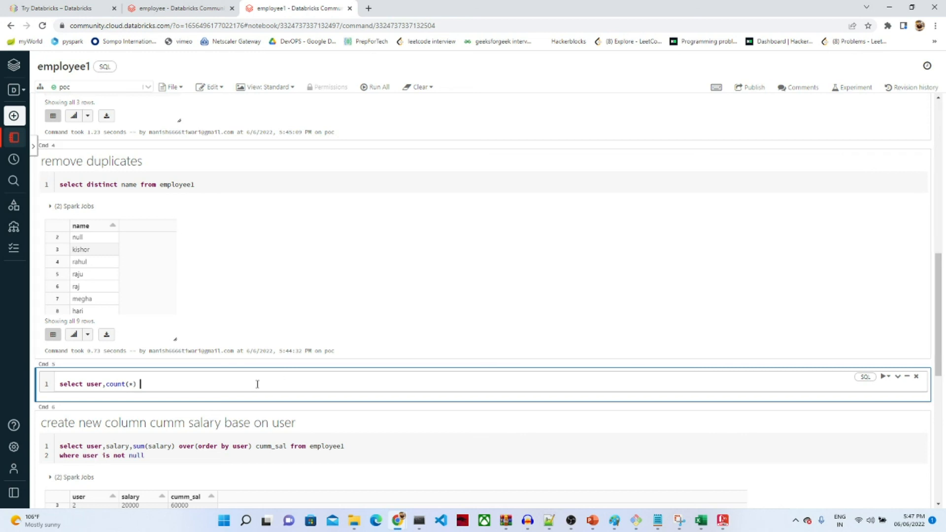
pyautogui.write(' employee1 where user is not nu')
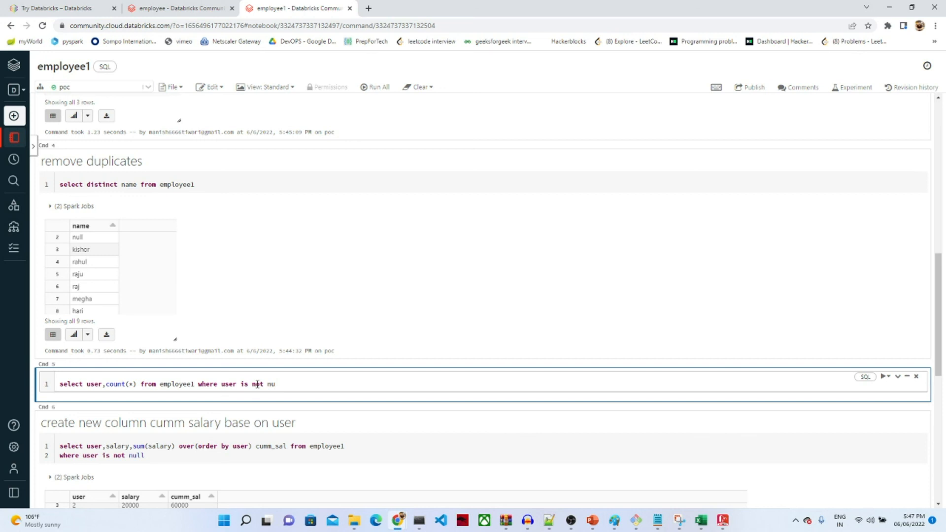
pyautogui.write('ll having count(*)>1')
pyautogui.hotkey('shift', 'Return')
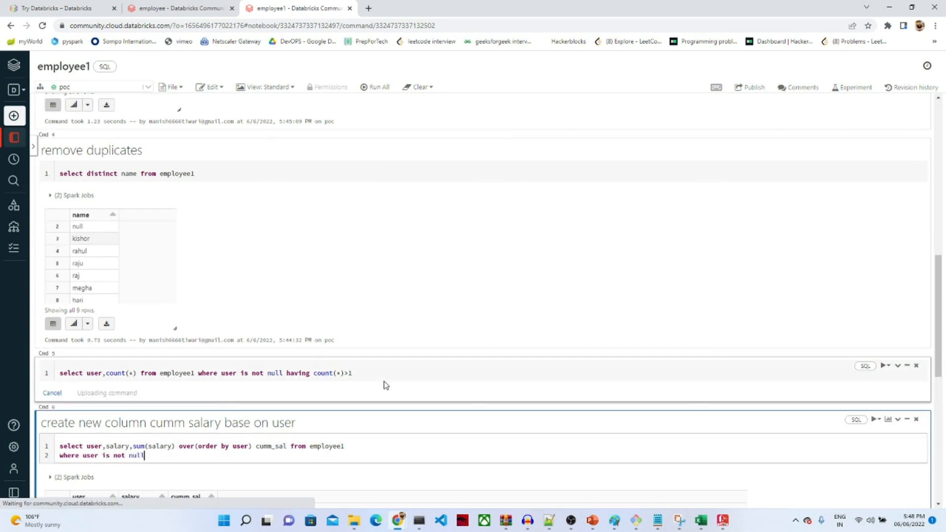
# Step: Add 'group by 1' to the duplicate users query and rerun it
pyautogui.click(355, 309)
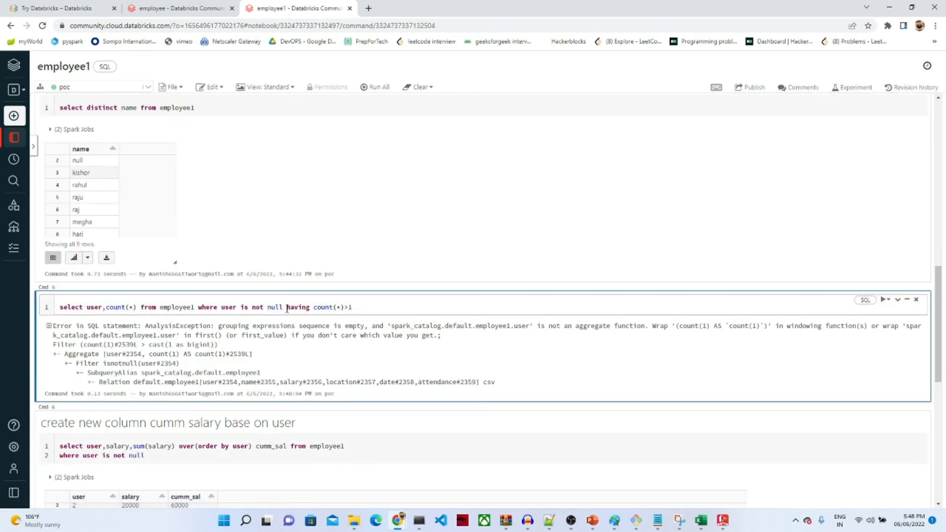
pyautogui.write('group by 1')
pyautogui.hotkey('shift', 'Return')
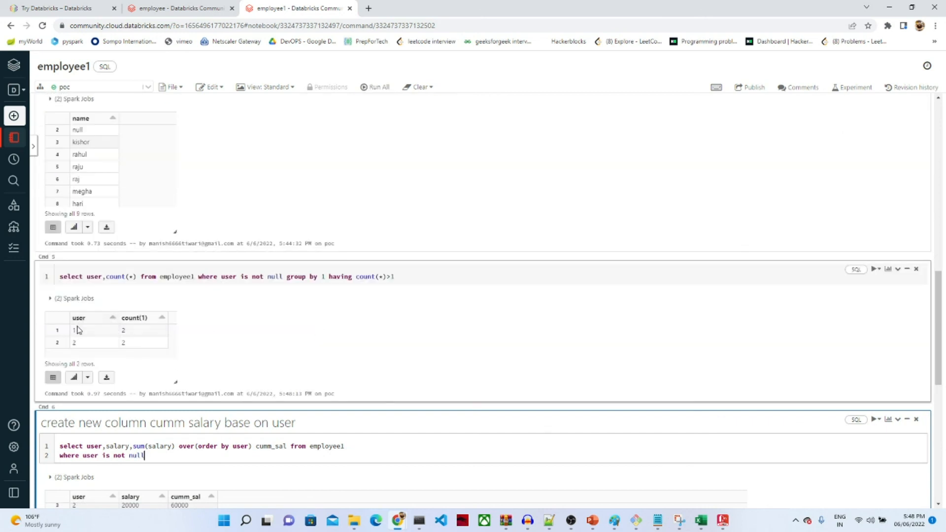
pyautogui.moveTo(76, 330); pyautogui.dragTo(76, 342)
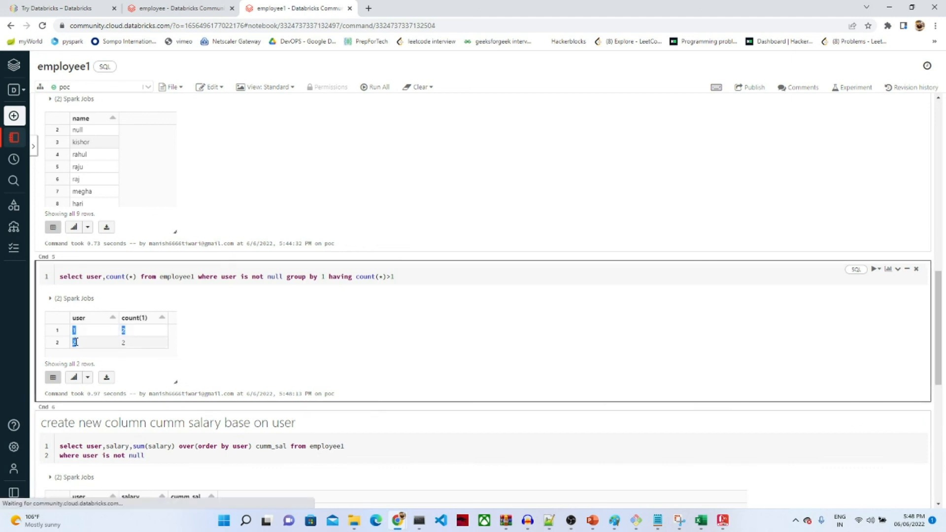
pyautogui.click(61, 276)
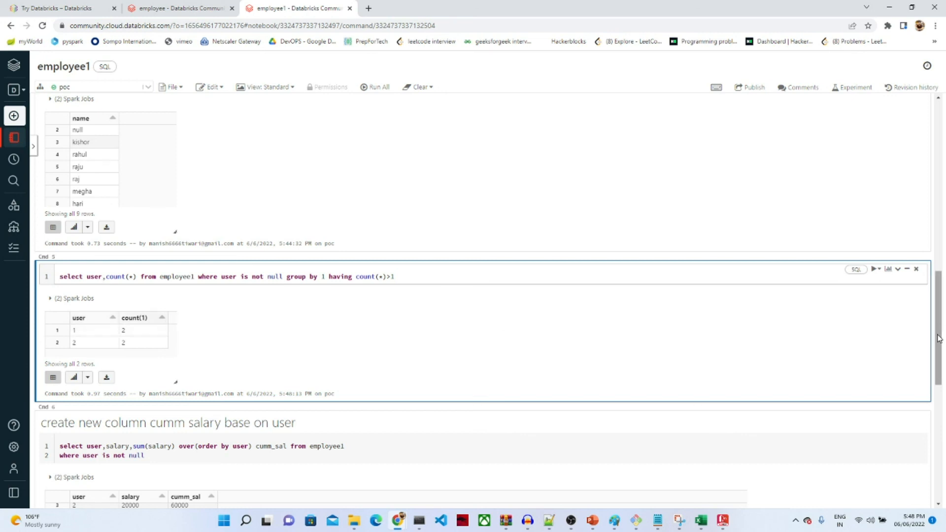
pyautogui.moveTo(938, 338); pyautogui.dragTo(937, 349)
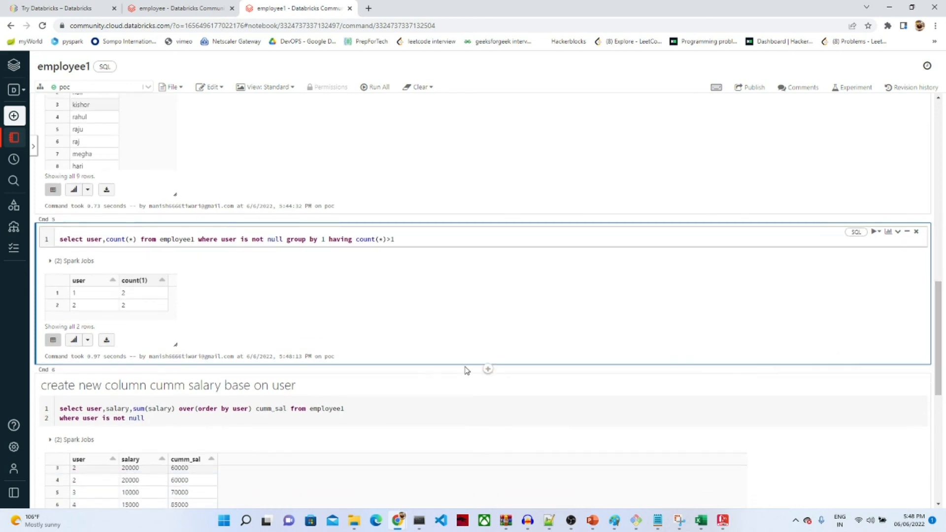
# Step: In a new cell, run select *, row_number() over (partition by user order by salary) from employee1 where user is not null
pyautogui.click(488, 370)
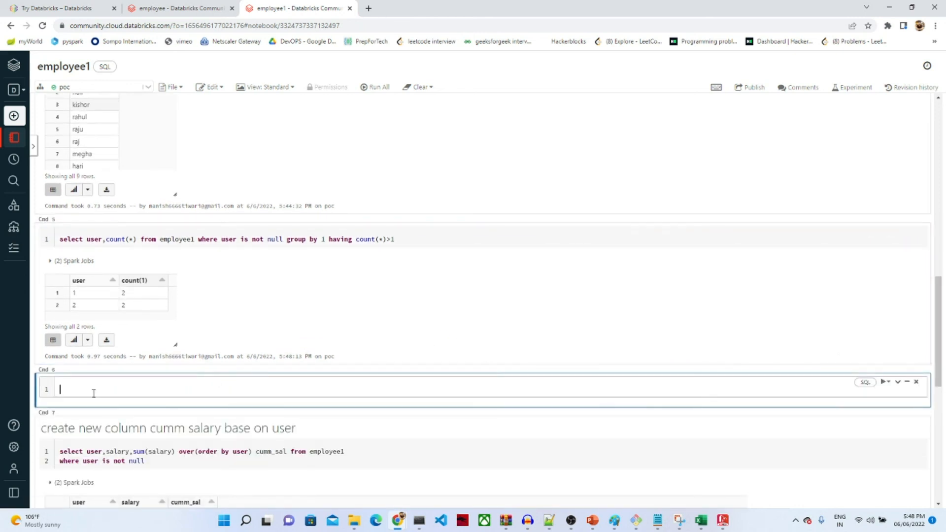
pyautogui.write('select row_number() over (partition by user order by ')
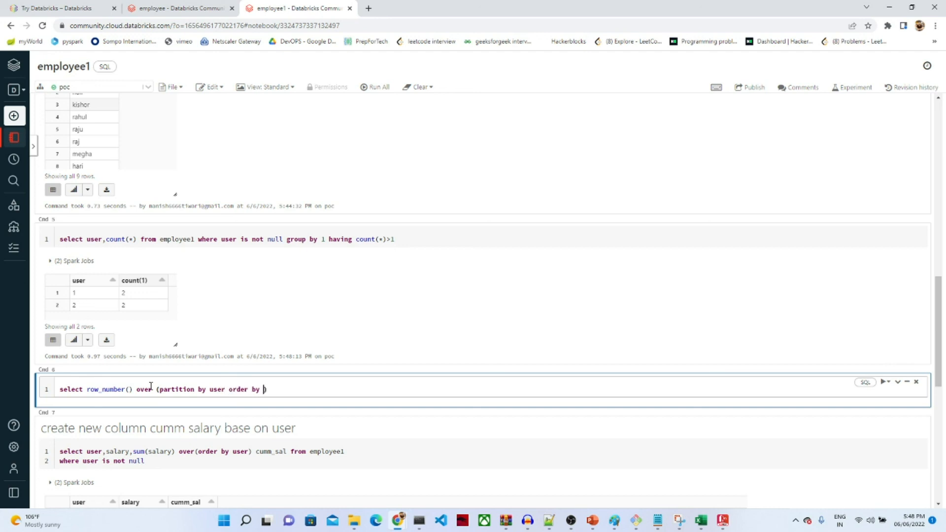
pyautogui.write('salary) from employee1 where')
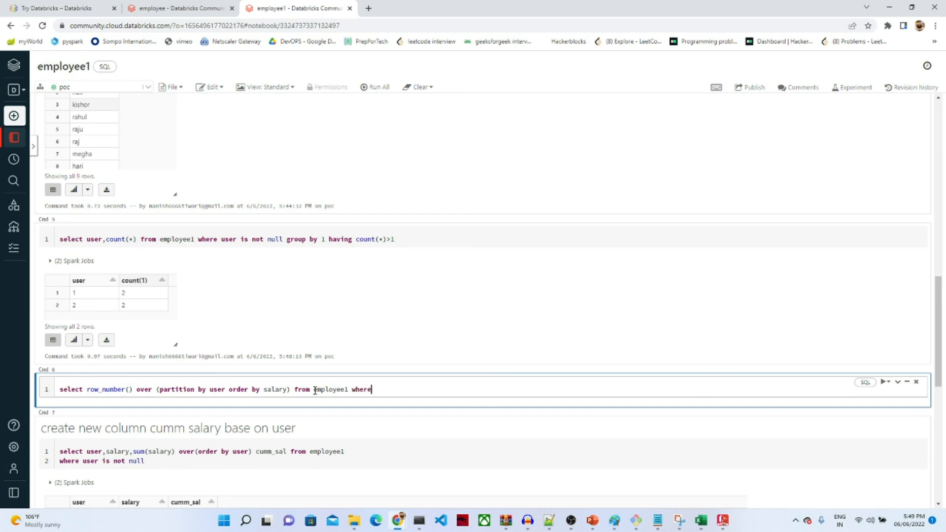
pyautogui.write(' user is not null')
pyautogui.press('Return')
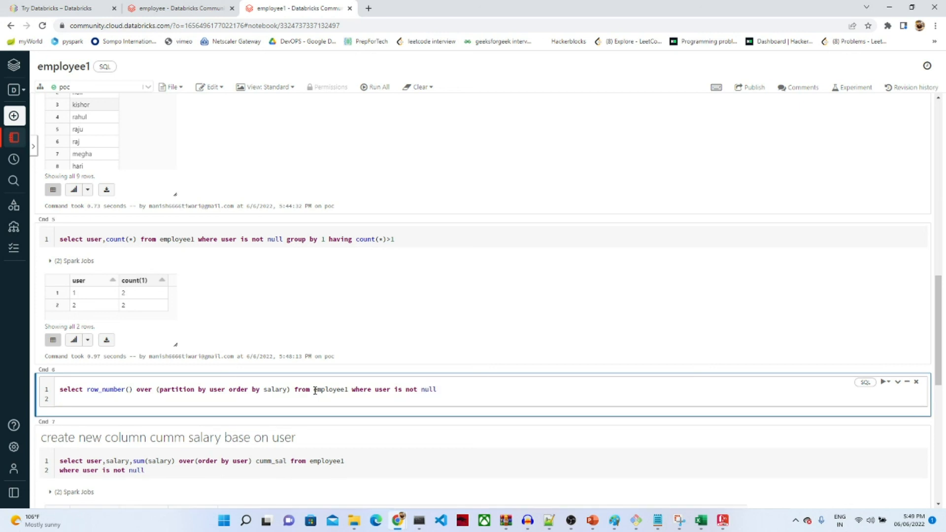
pyautogui.click(88, 389)
pyautogui.write('*,')
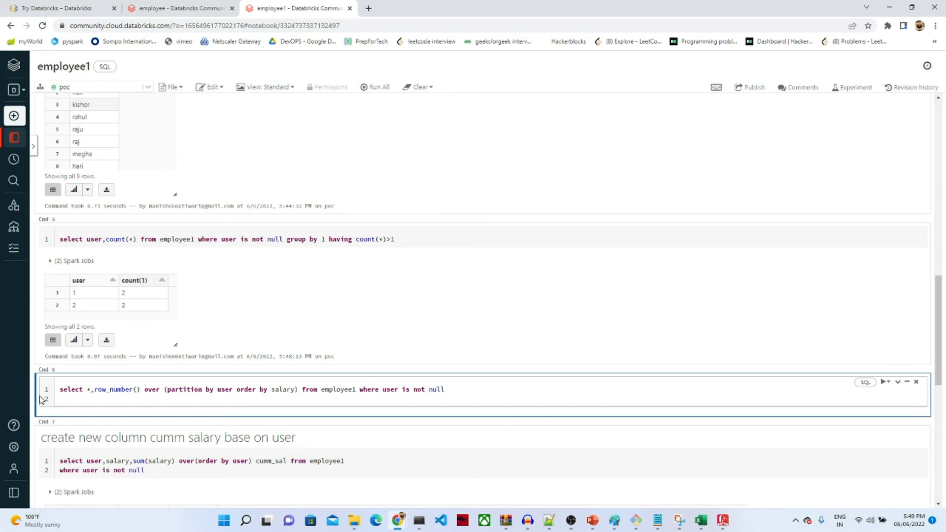
pyautogui.click(133, 399)
pyautogui.hotkey('shift', 'Return')
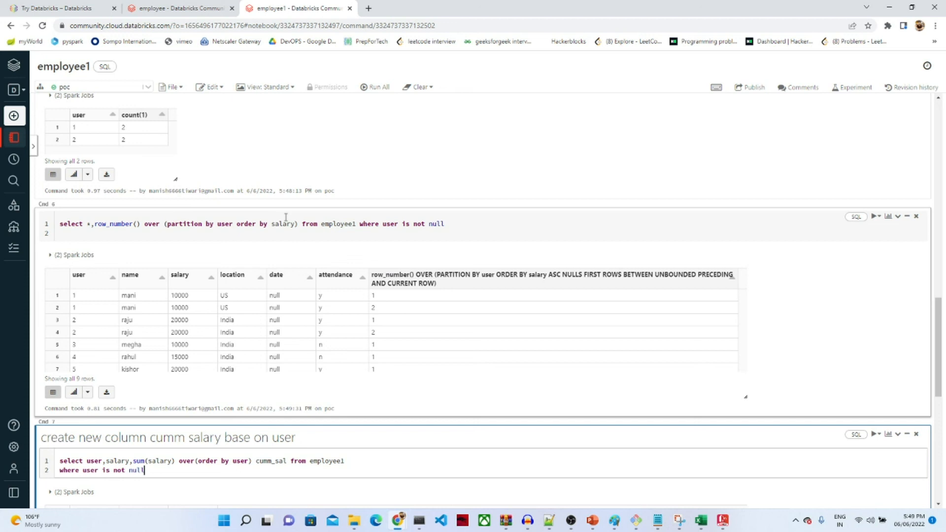
# Step: Name the row_number column rn and rerun the query
pyautogui.click(298, 225)
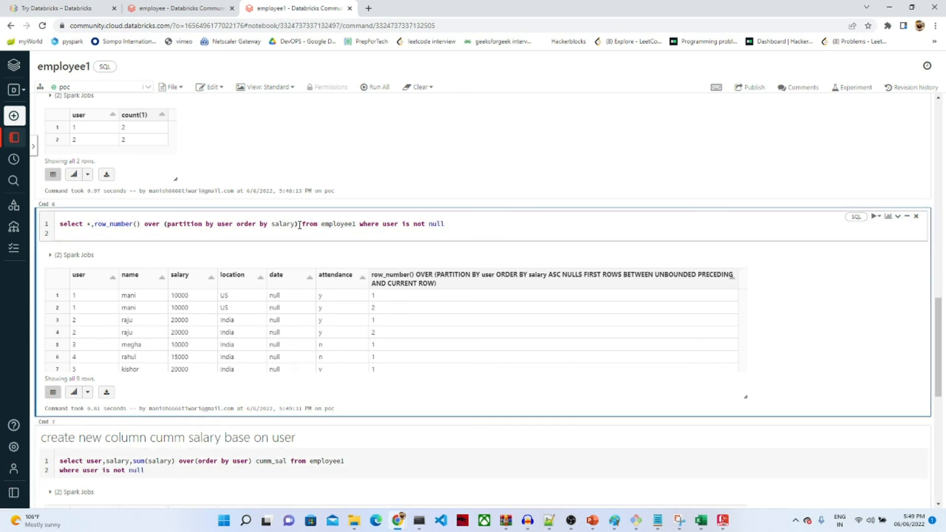
pyautogui.write('rn')
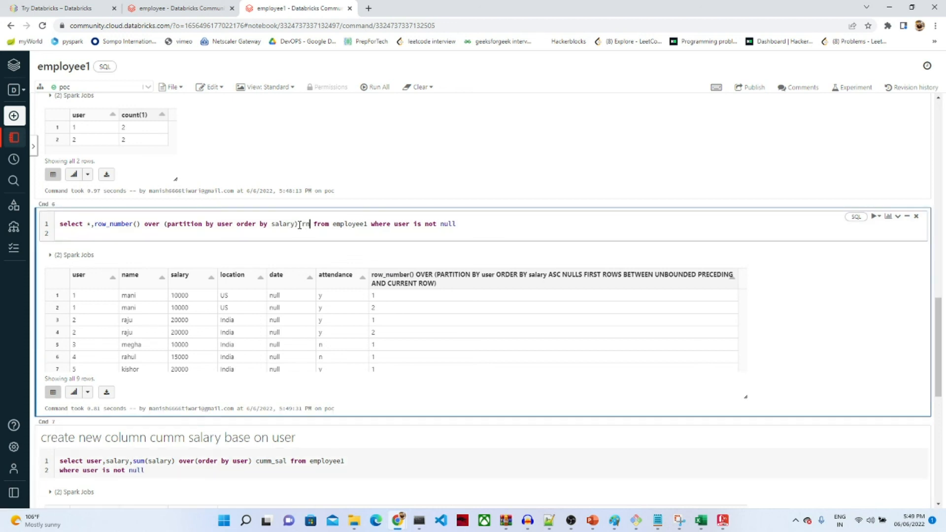
pyautogui.hotkey('shift', 'Return')
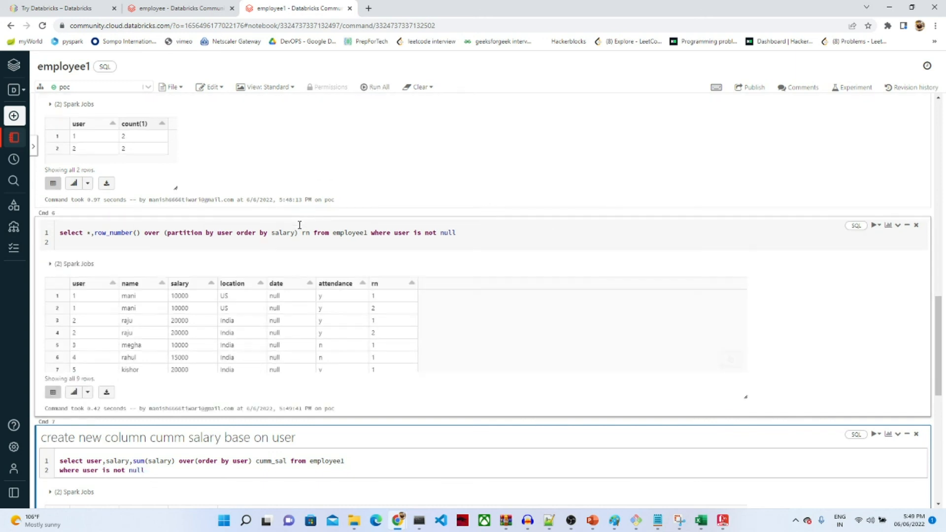
pyautogui.click(445, 315)
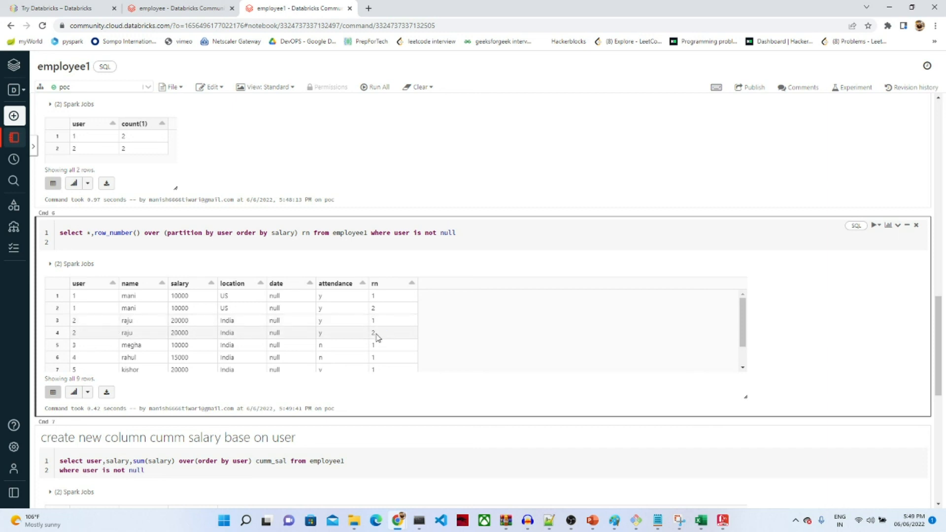
pyautogui.moveTo(743, 335); pyautogui.dragTo(740, 355)
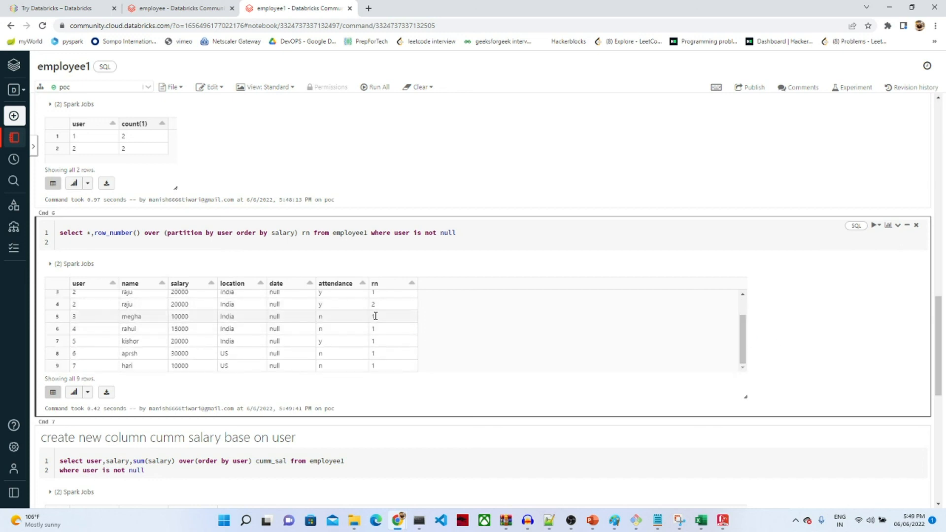
# Step: Wrap the query in 'with cte as( ... )' followed by select * from cte where rn=1, and run it
pyautogui.click(57, 233)
pyautogui.press('Return')
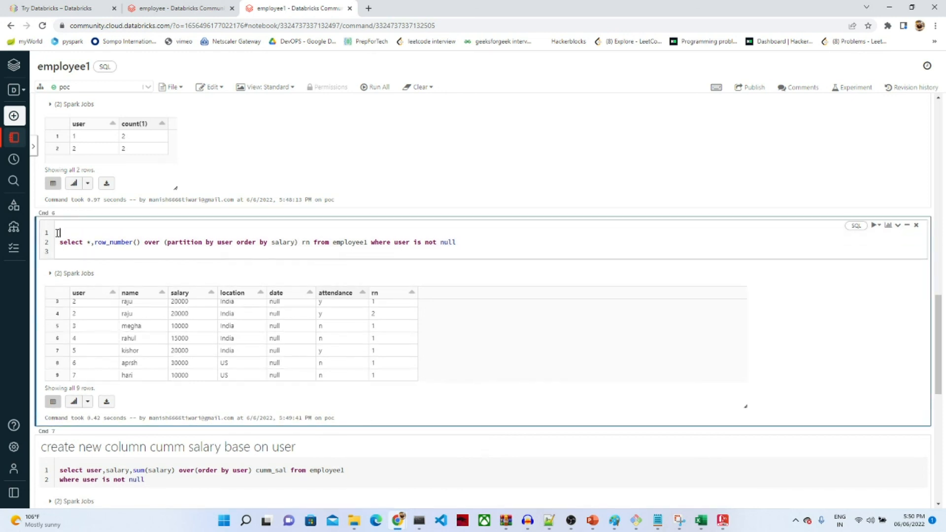
pyautogui.write('with cte as()')
pyautogui.press('BackSpace')
pyautogui.click(76, 251)
pyautogui.write(')')
pyautogui.press('Return')
pyautogui.write('select ')
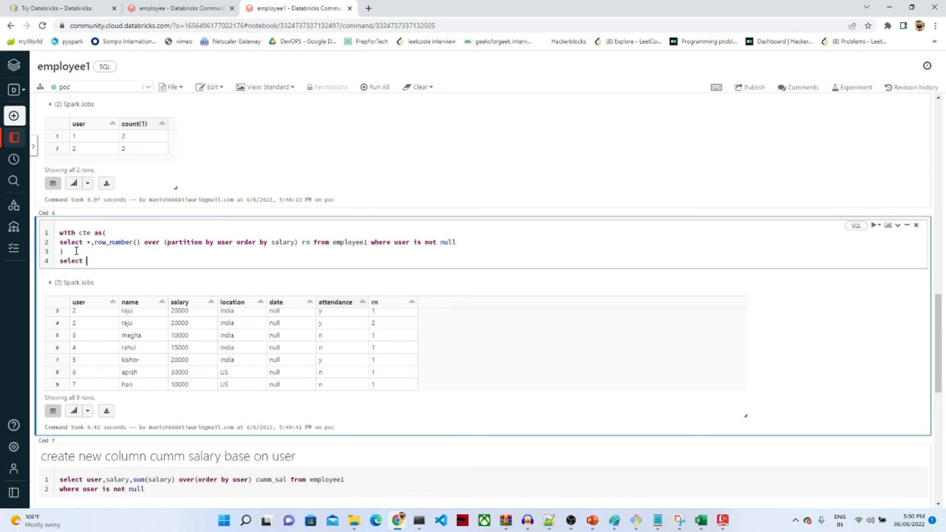
pyautogui.write('* from ctewhere rn=1')
pyautogui.hotkey('shift', 'Return')
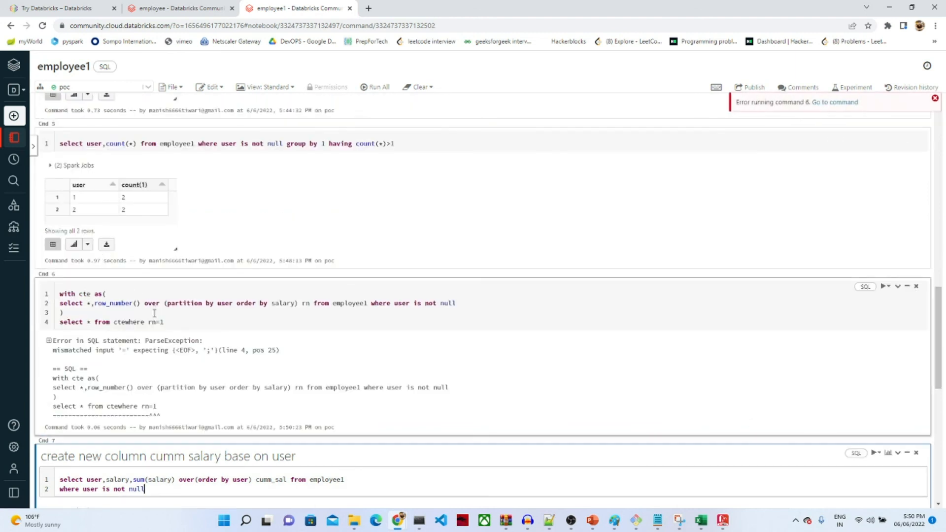
# Step: Fix the missing space between cte and where, then rerun the CTE query
pyautogui.click(125, 322)
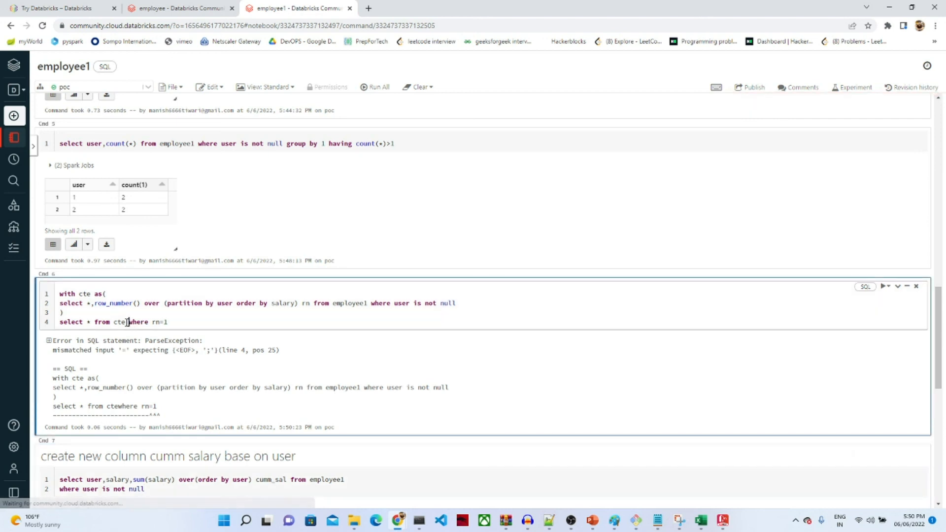
pyautogui.hotkey('shift', 'Return')
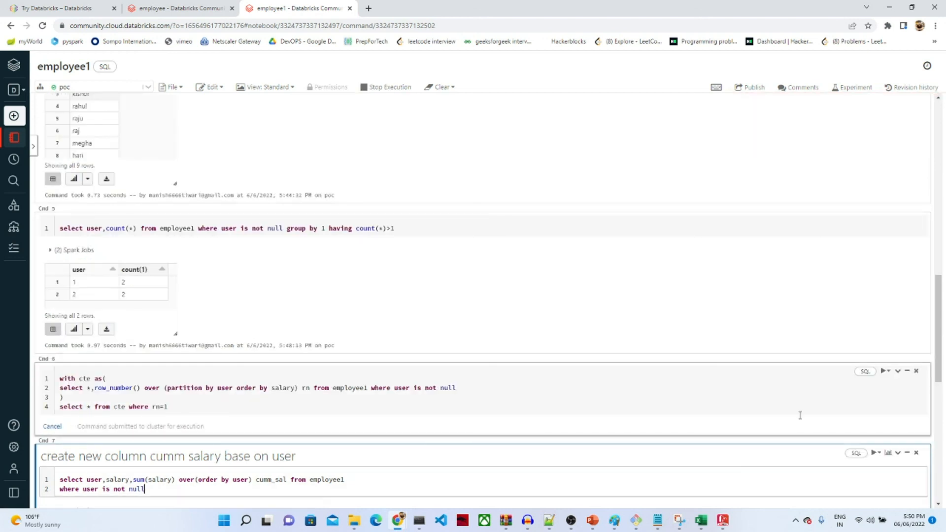
pyautogui.hotkey('shift', 'Return')
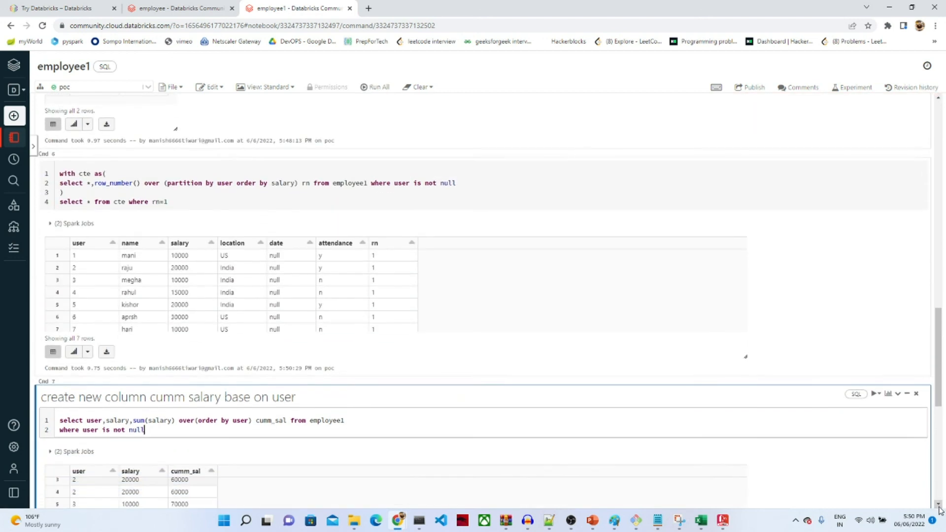
pyautogui.click(440, 297)
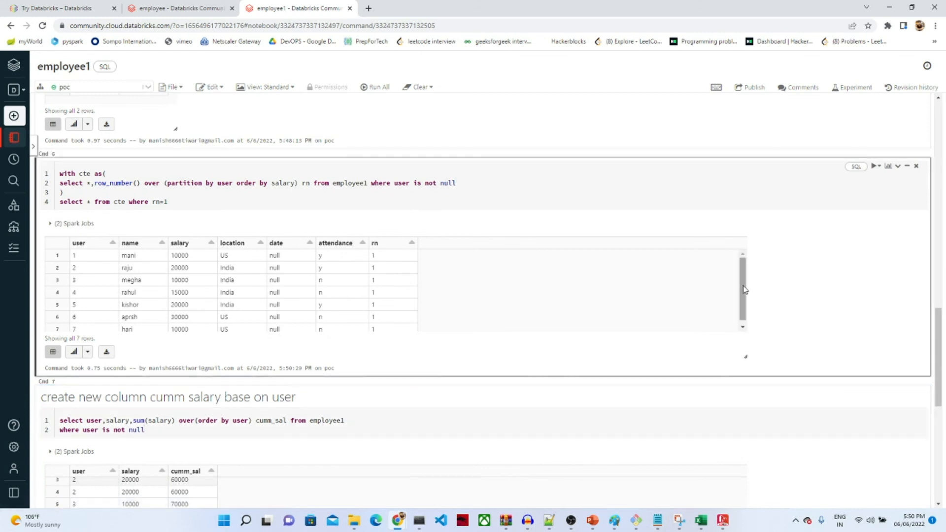
pyautogui.scroll(-1, 743, 297)
pyautogui.scroll(2, 743, 297)
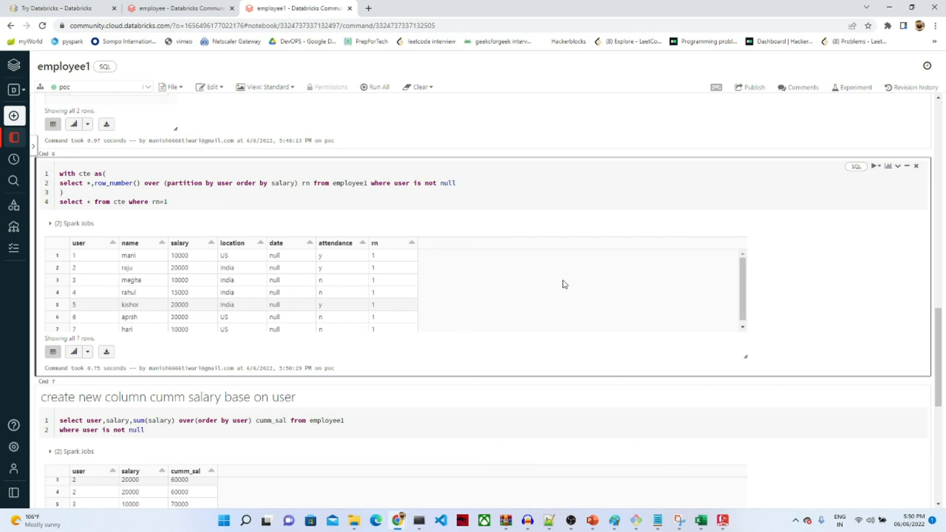
pyautogui.moveTo(938, 326); pyautogui.dragTo(880, 117)
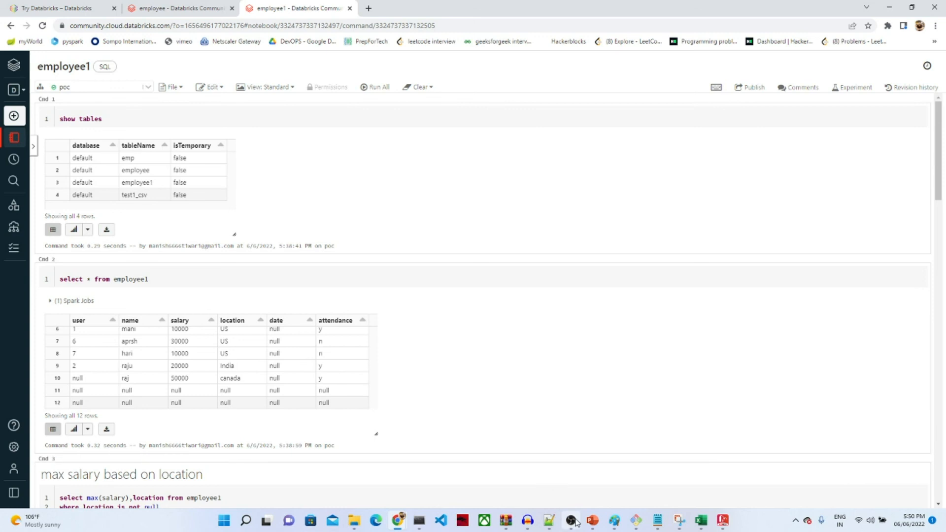
pyautogui.moveTo(576, 522)
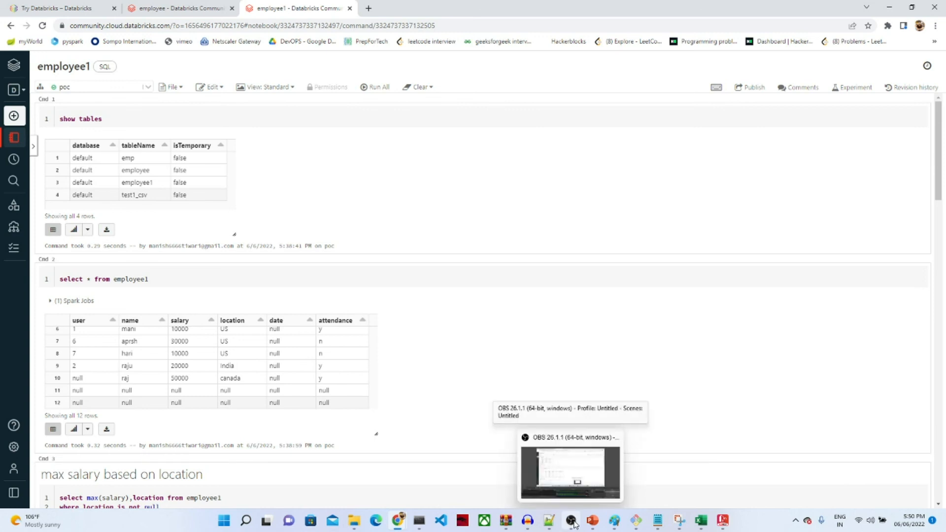